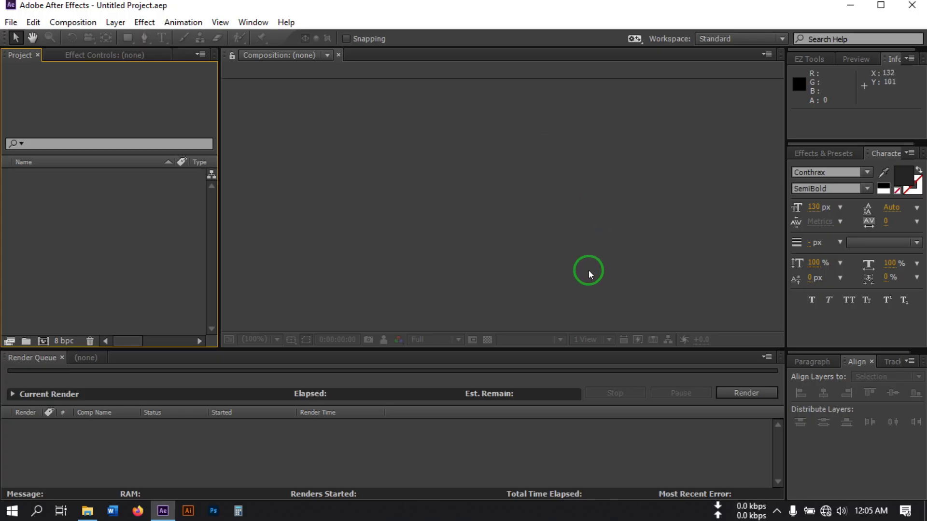
# - Import Particles_01.mp4, Particles_02.mp4 and Plain_Smoke.mp4 from the Footages folder into the project
pyautogui.click(94, 512)
pyautogui.moveTo(149, 240); pyautogui.dragTo(329, 178)
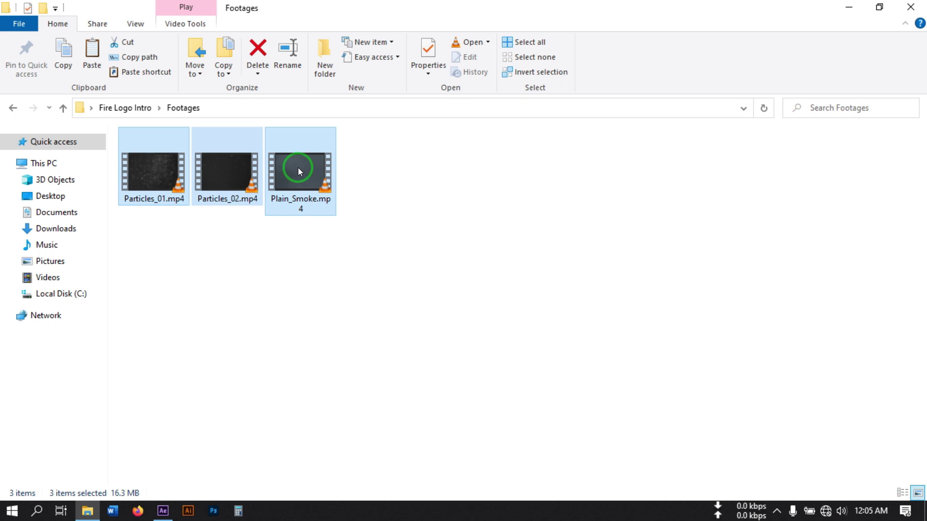
pyautogui.moveTo(157, 162); pyautogui.dragTo(97, 234)
# - Import logo.png from the Fire Logo Intro folder into the project
pyautogui.click(90, 508)
pyautogui.click(18, 107)
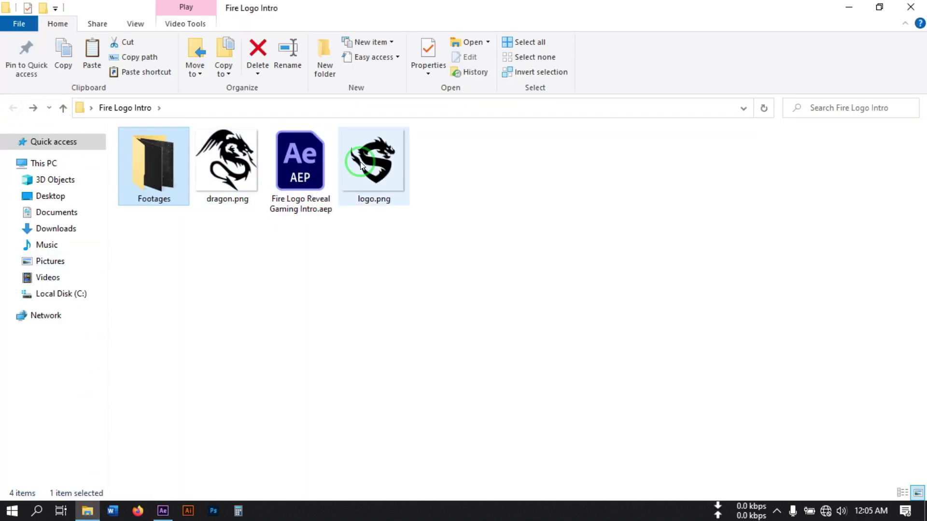
pyautogui.click(360, 161)
pyautogui.moveTo(382, 149); pyautogui.dragTo(84, 240)
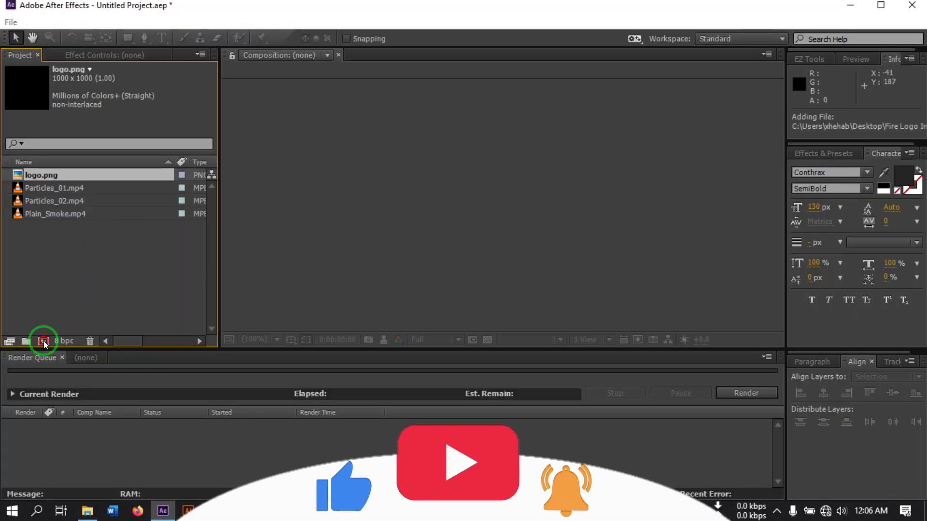
# - Create the 'main' composition (1920×1080, 30 fps, 10 s) and add logo.png to its timeline
pyautogui.click(44, 342)
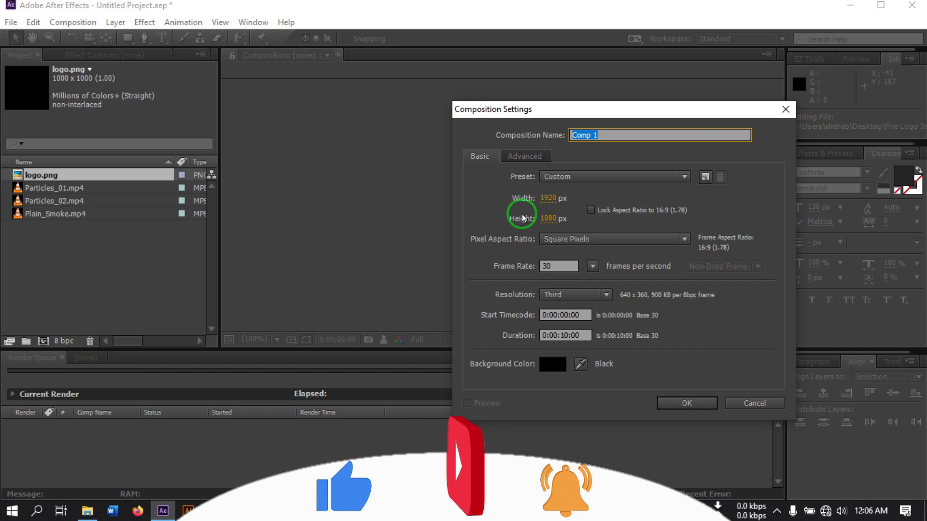
pyautogui.write('main')
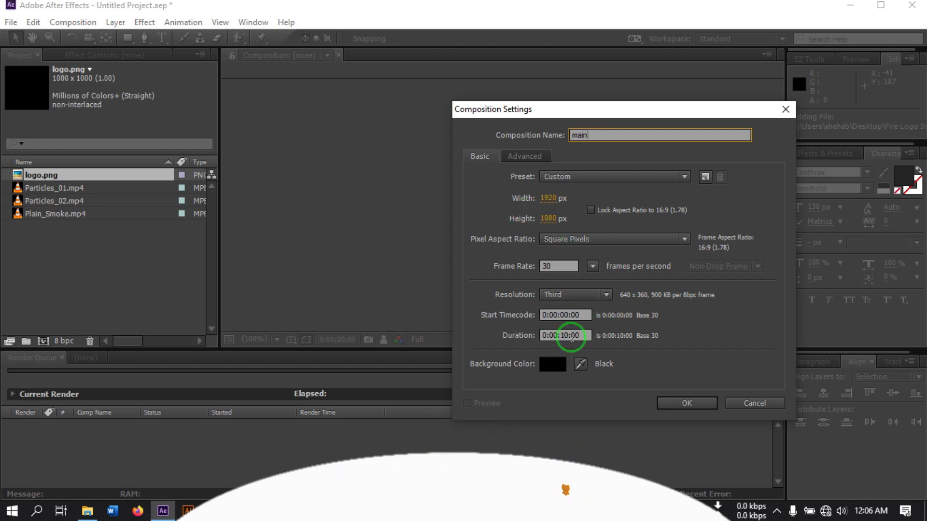
pyautogui.click(684, 404)
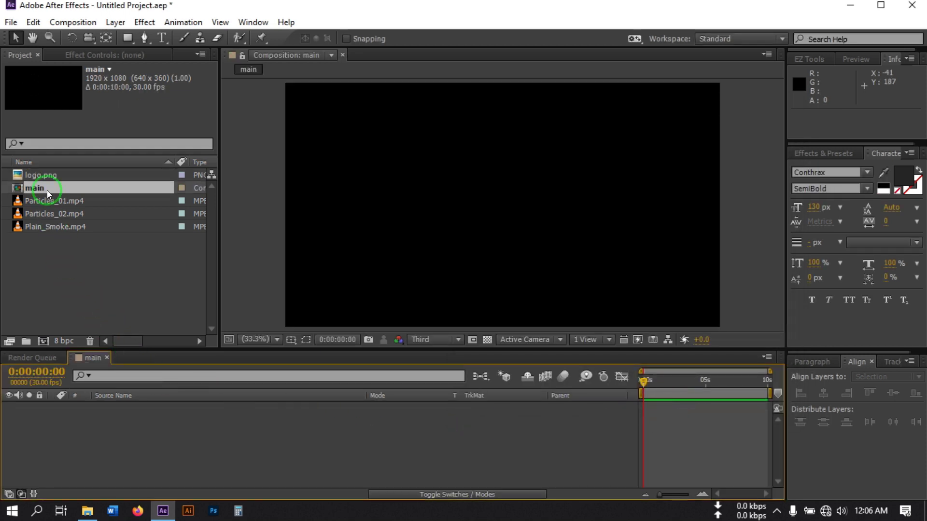
pyautogui.moveTo(36, 177); pyautogui.dragTo(164, 468)
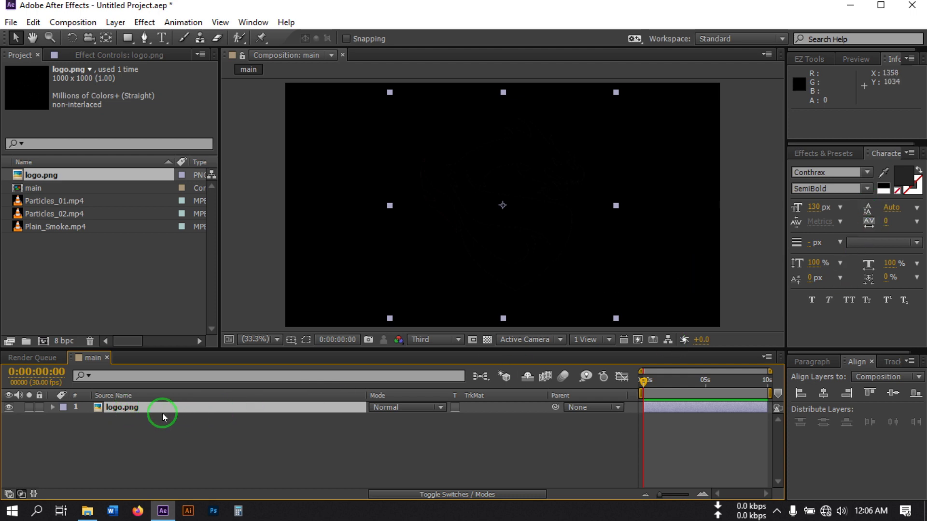
# - Apply a Fill effect to the logo and set its colour to white
pyautogui.hotkey('ctrl', 'space')
pyautogui.write('fill')
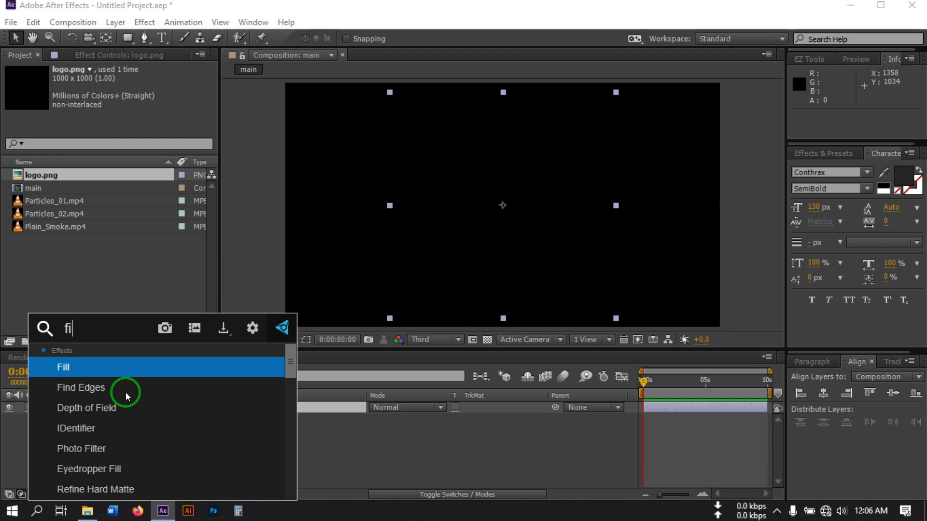
pyautogui.click(106, 375)
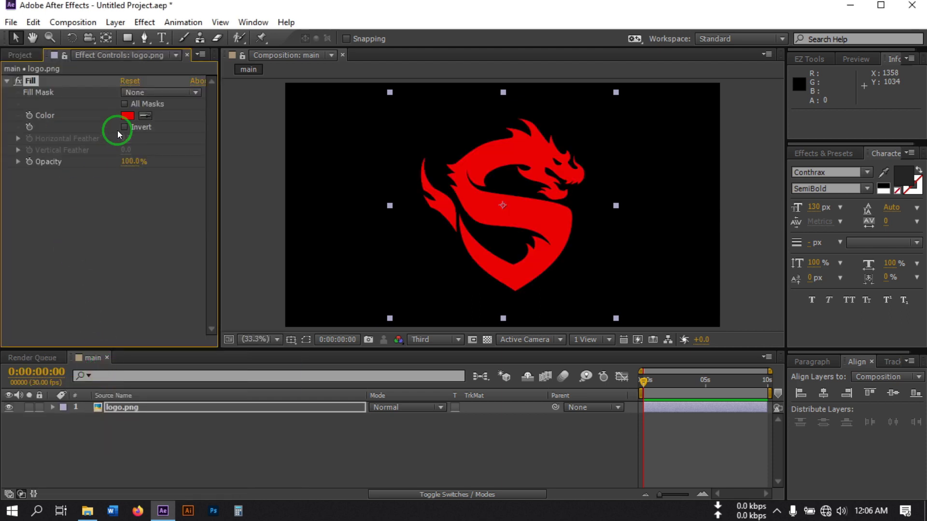
pyautogui.click(127, 116)
pyautogui.moveTo(636, 343); pyautogui.dragTo(534, 309)
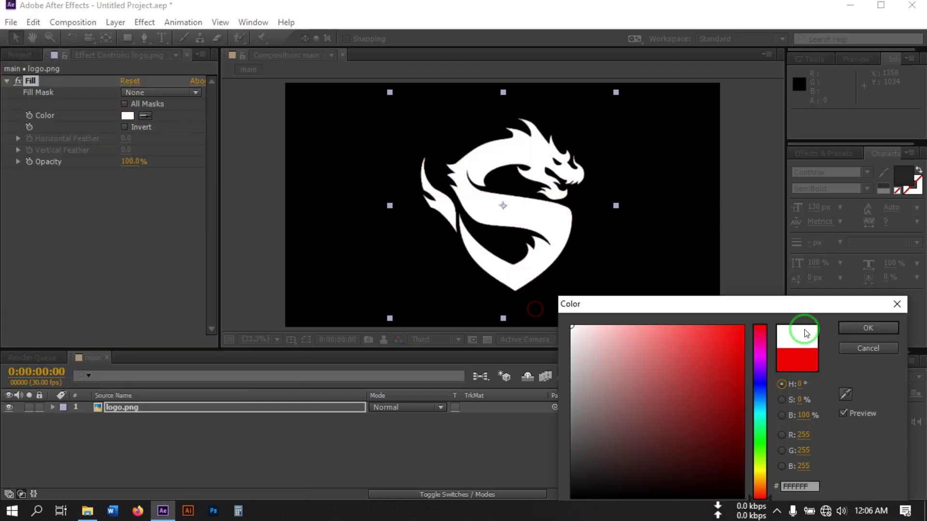
pyautogui.click(845, 328)
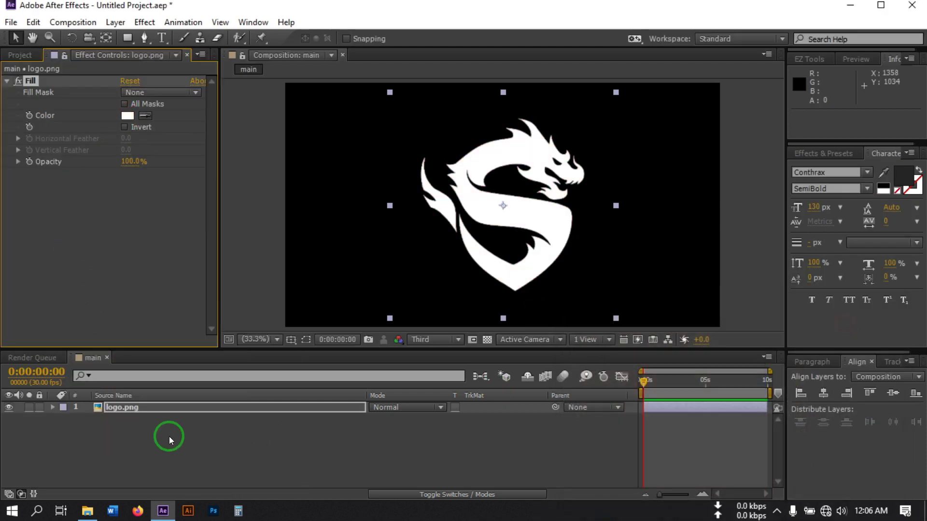
# - Scale the logo.png layer to 55%
pyautogui.click(138, 408)
pyautogui.press('s')
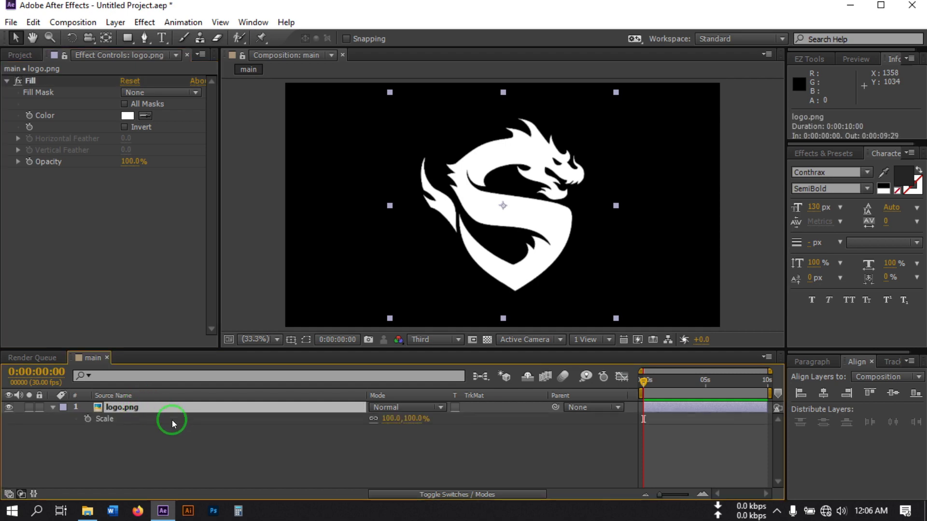
pyautogui.click(391, 419)
pyautogui.write('55')
pyautogui.press('Return')
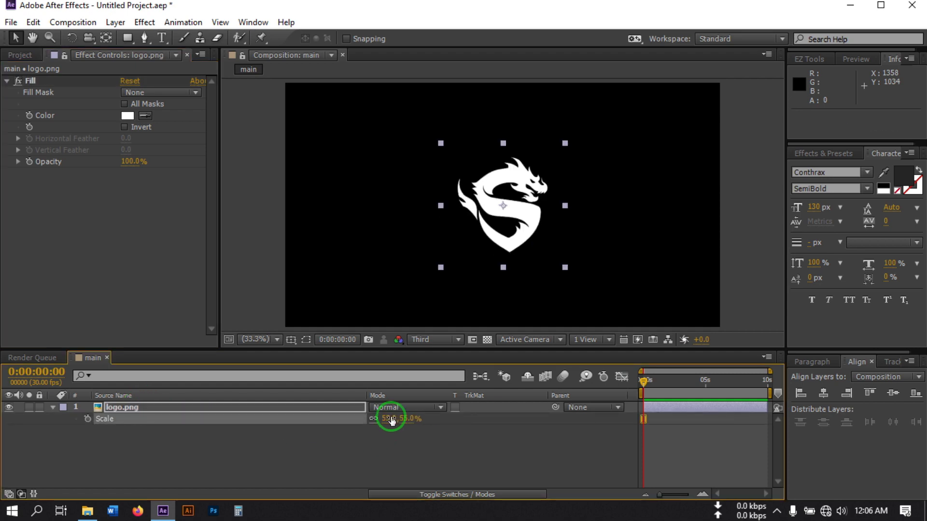
# - Toggle the proportional grid overlay on and back off, and collapse the logo layer's properties
pyautogui.click(294, 341)
pyautogui.click(311, 368)
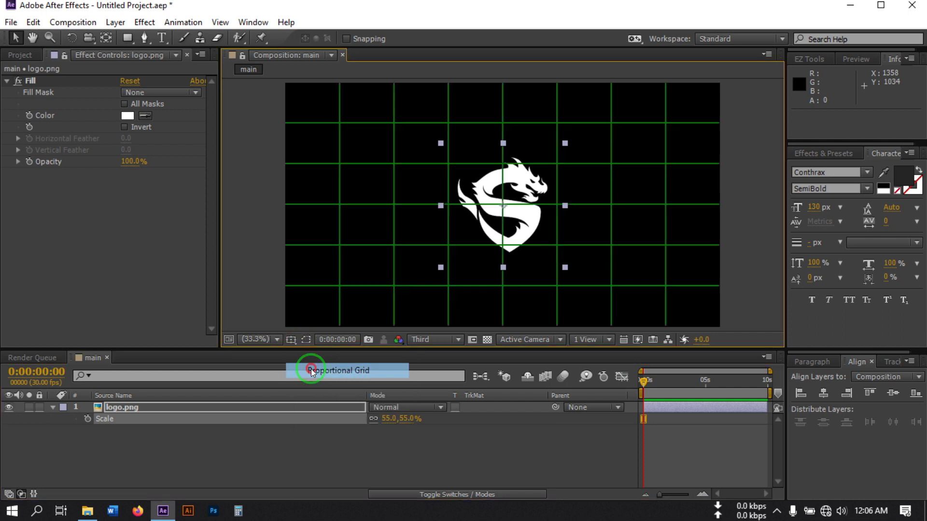
pyautogui.click(290, 341)
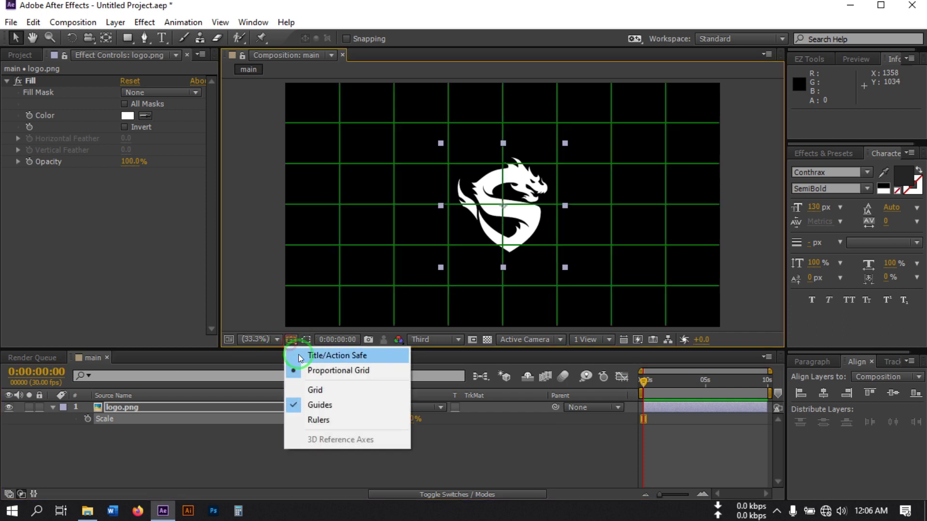
pyautogui.click(309, 369)
pyautogui.click(42, 411)
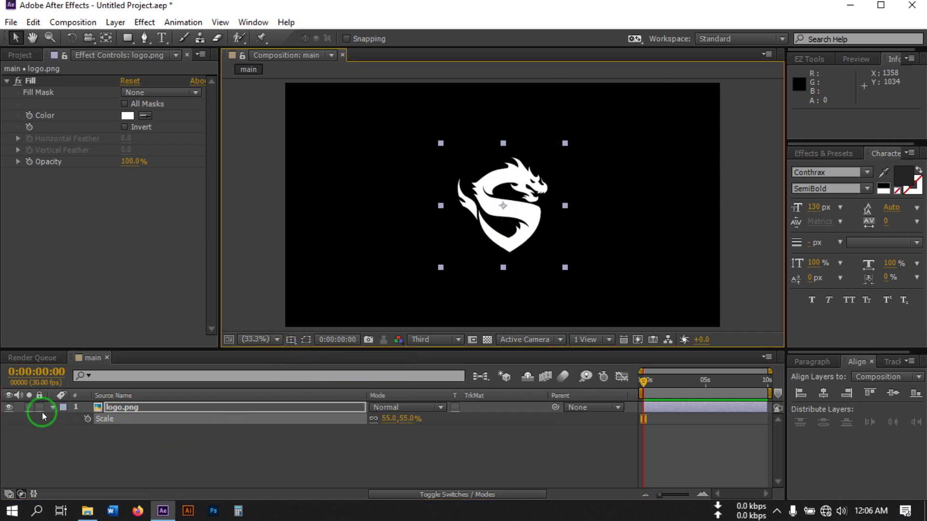
# - Pre-compose logo.png into a new composition named 'Logo Holder', moving all attributes
pyautogui.rightClick(117, 410)
pyautogui.click(144, 429)
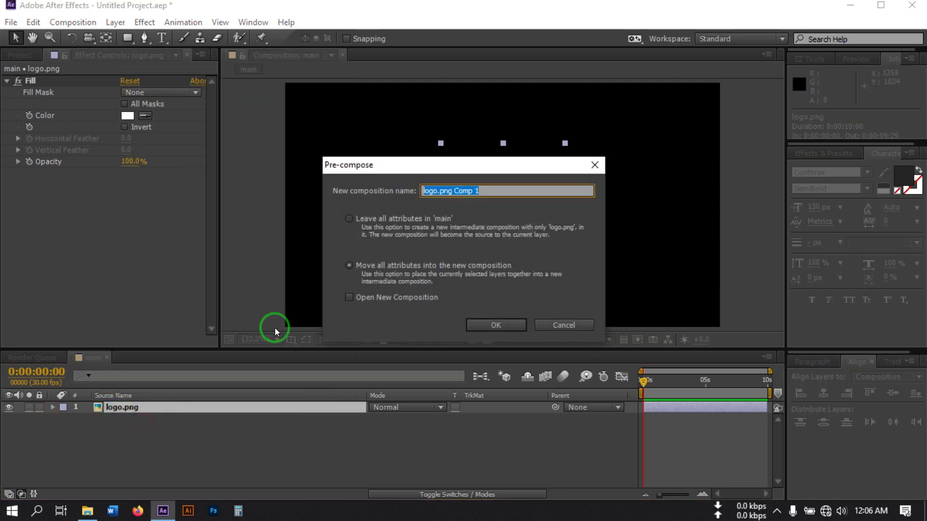
pyautogui.write('Logo Holder')
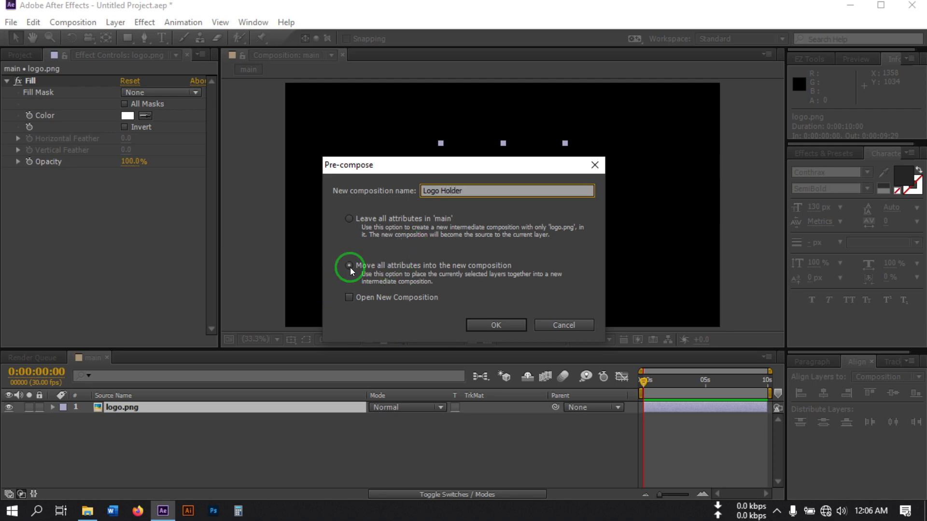
pyautogui.click(493, 326)
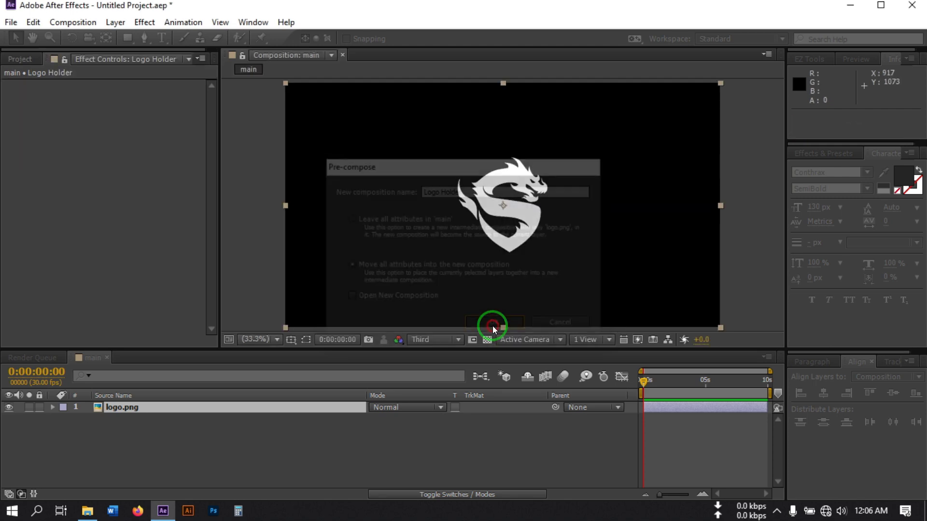
pyautogui.click(159, 435)
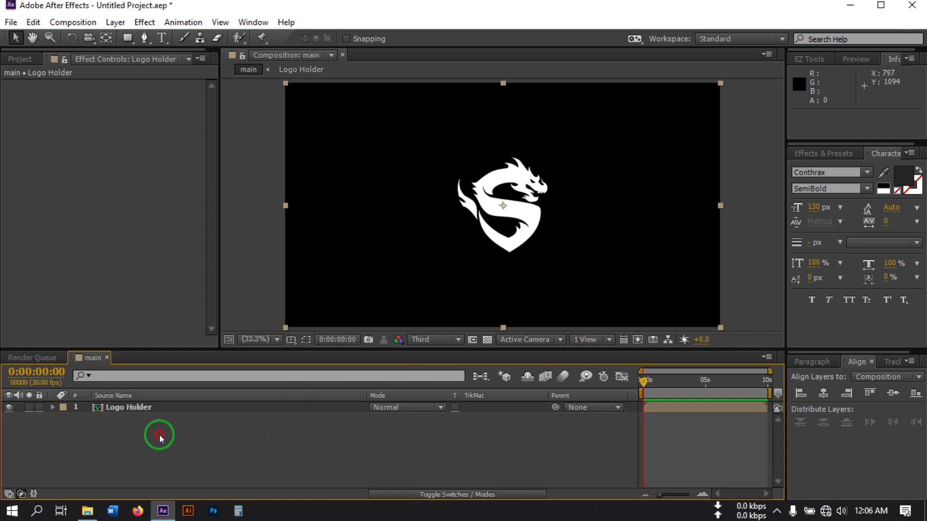
# - Add a new black solid layer and move it below Logo Holder
pyautogui.rightClick(99, 430)
pyautogui.moveTo(153, 289)
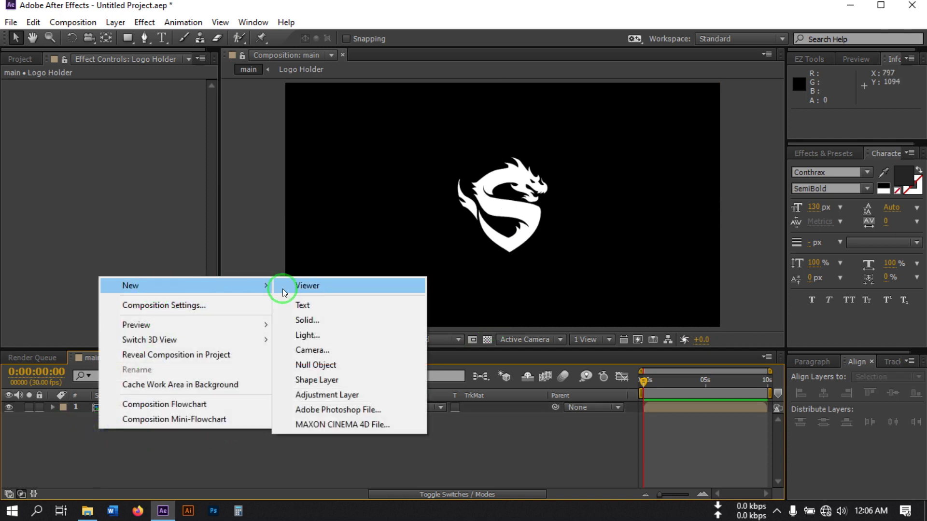
pyautogui.click(315, 320)
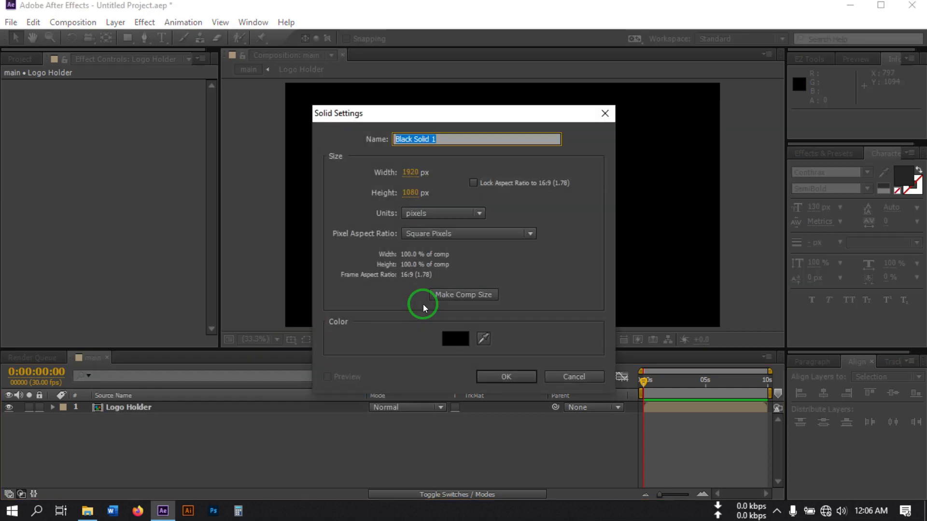
pyautogui.press('Return')
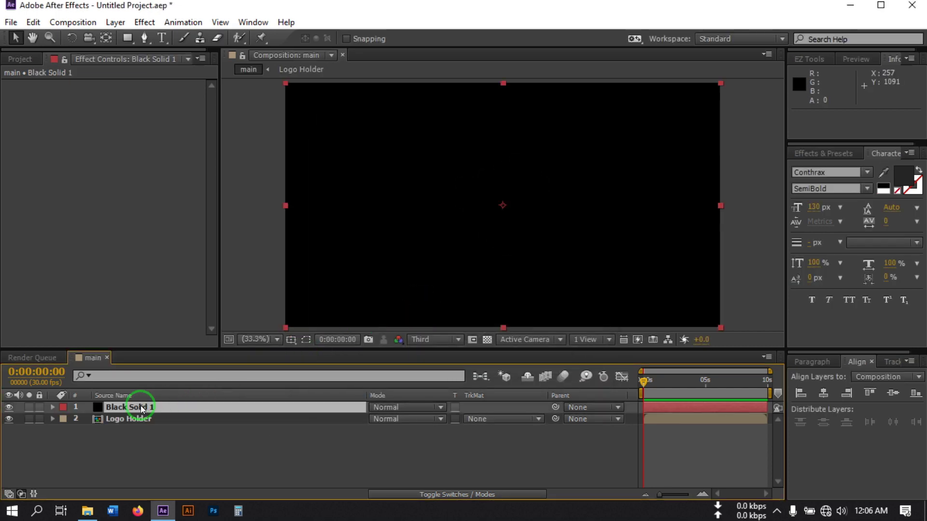
pyautogui.click(120, 407)
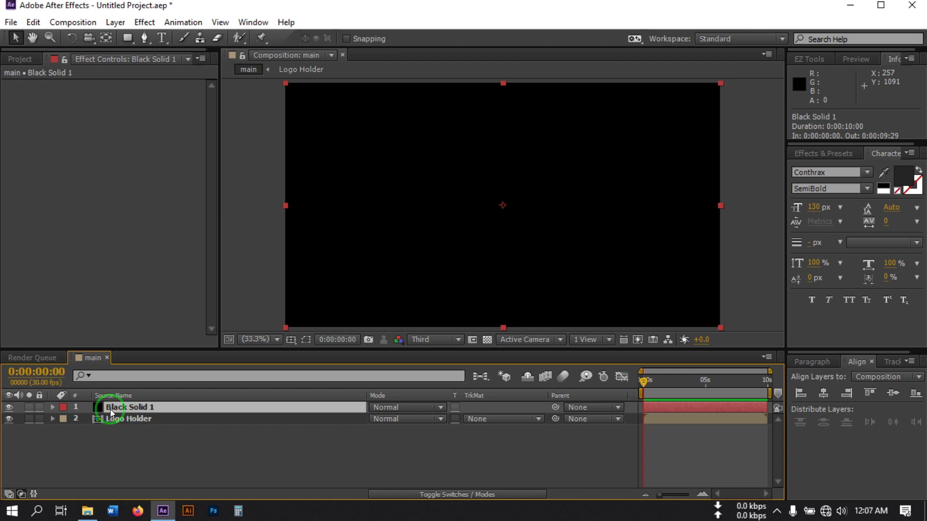
pyautogui.moveTo(109, 410); pyautogui.dragTo(114, 436)
# - Pre-compose Black Solid 1 into 'Logo Effect' with all attributes moved into it
pyautogui.click(120, 422)
pyautogui.rightClick(124, 418)
pyautogui.click(213, 429)
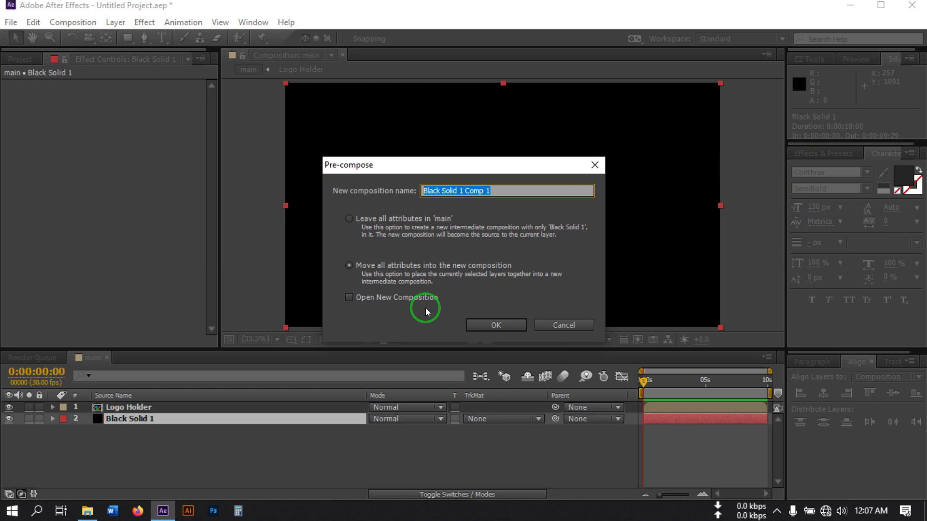
pyautogui.write('Effect')
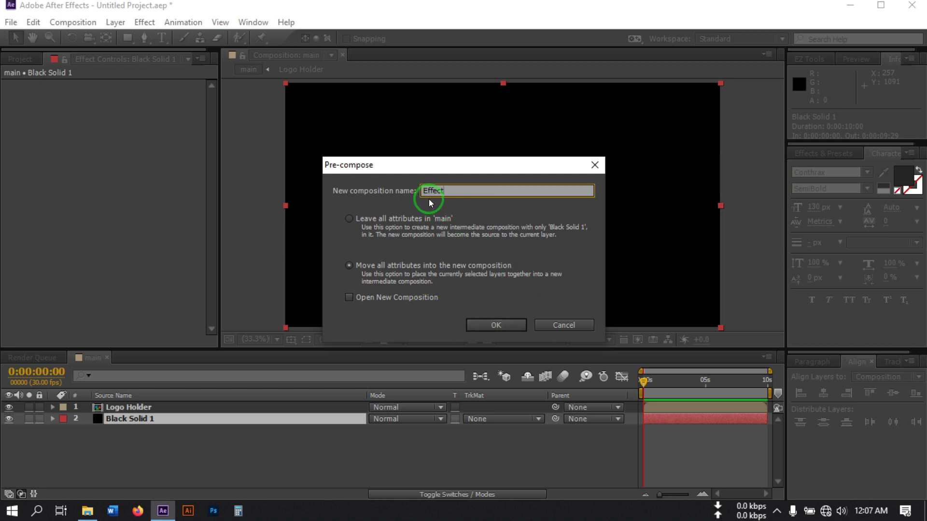
pyautogui.click(425, 191)
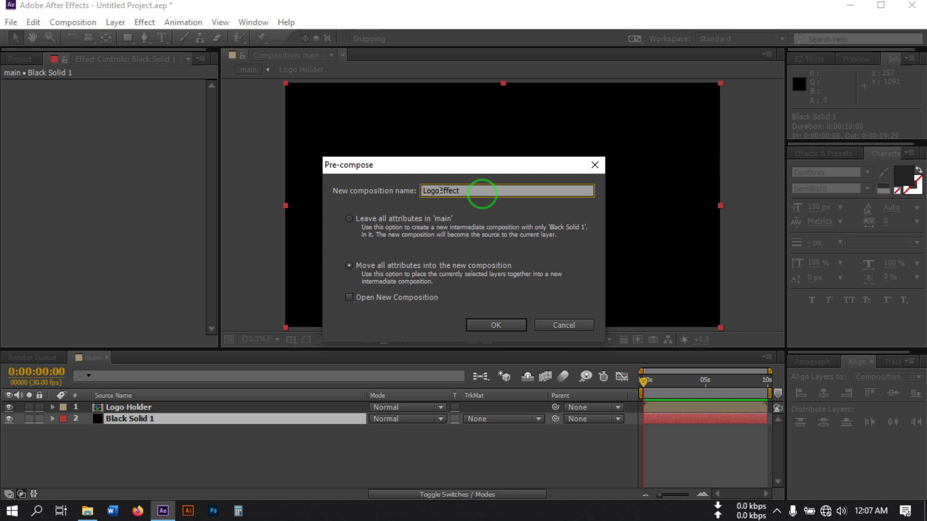
pyautogui.click(349, 266)
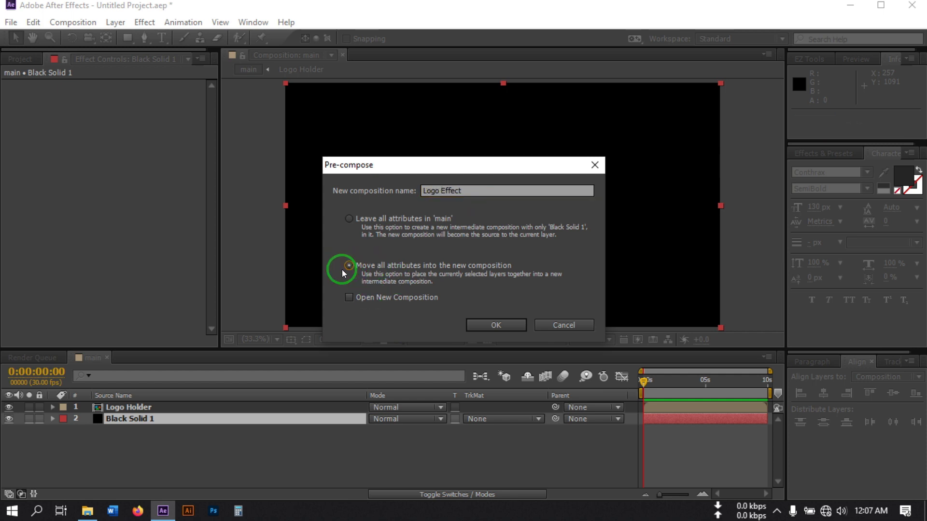
pyautogui.click(495, 325)
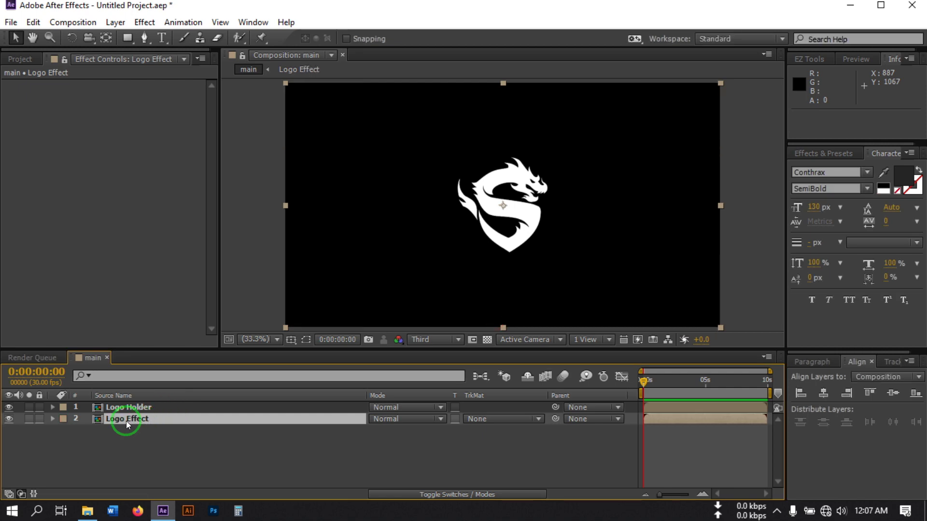
# - Select the Logo Effect layer and look through the Effect menu without applying anything
pyautogui.click(125, 423)
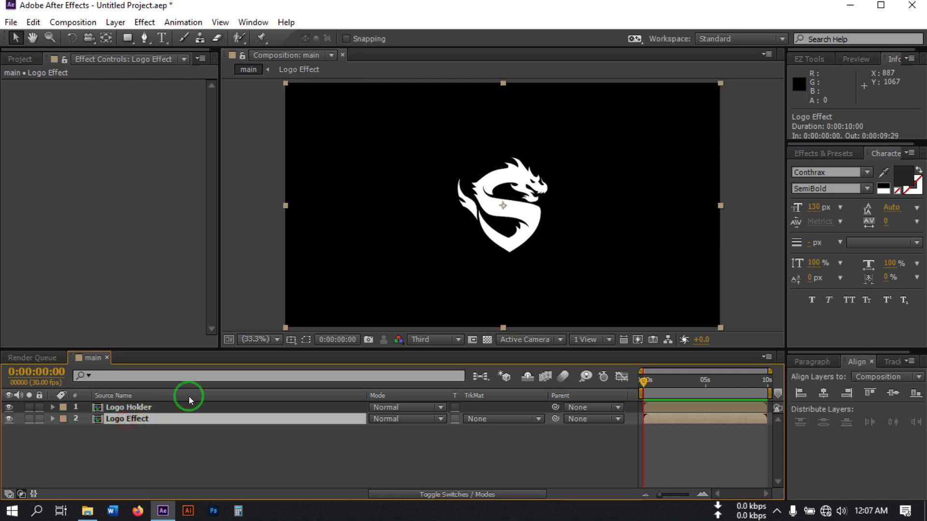
pyautogui.click(141, 23)
pyautogui.moveTo(115, 18)
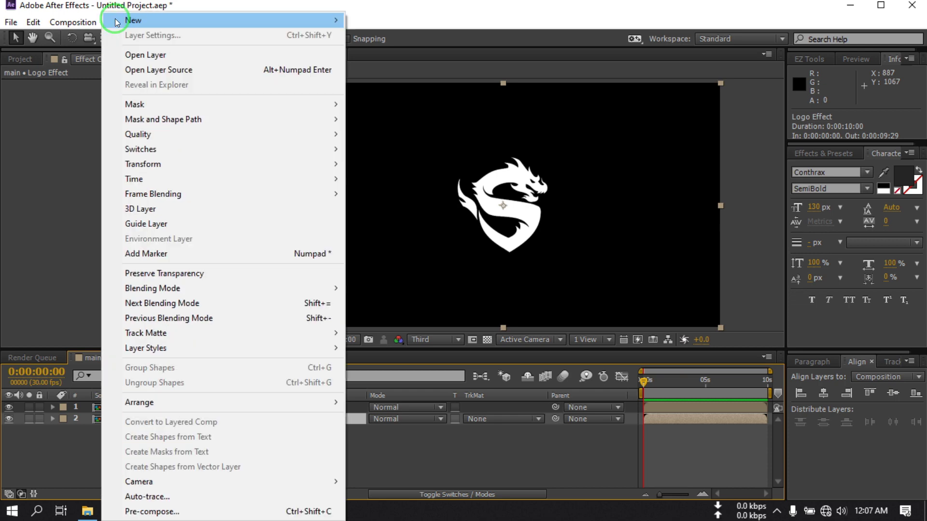
pyautogui.click(52, 142)
pyautogui.click(54, 426)
pyautogui.click(118, 419)
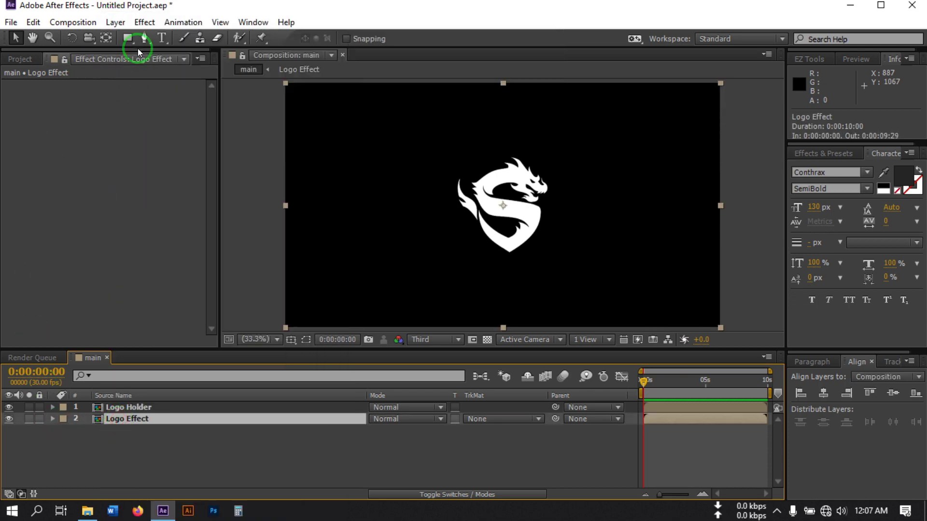
# - Browse Layer > Layer Styles without applying one, then bring up the FX Console quick search
pyautogui.click(119, 23)
pyautogui.click(219, 346)
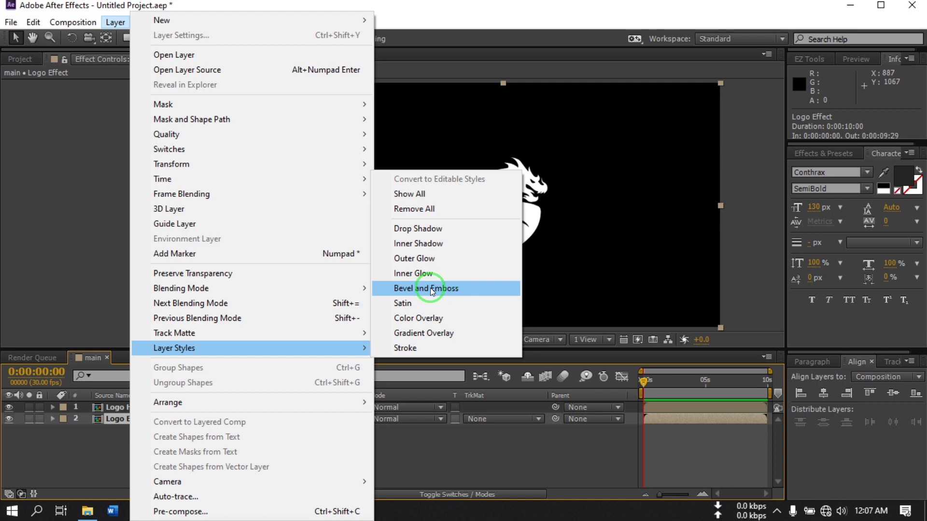
pyautogui.click(433, 450)
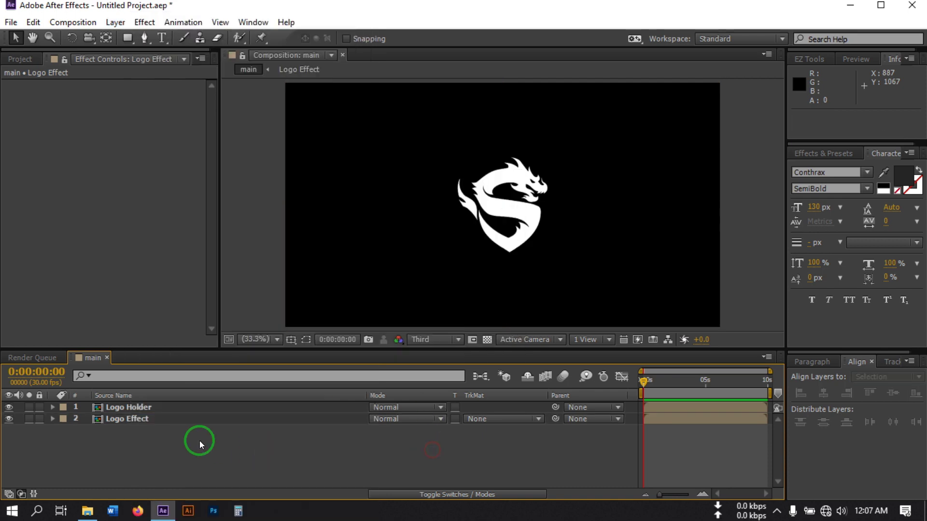
pyautogui.click(120, 418)
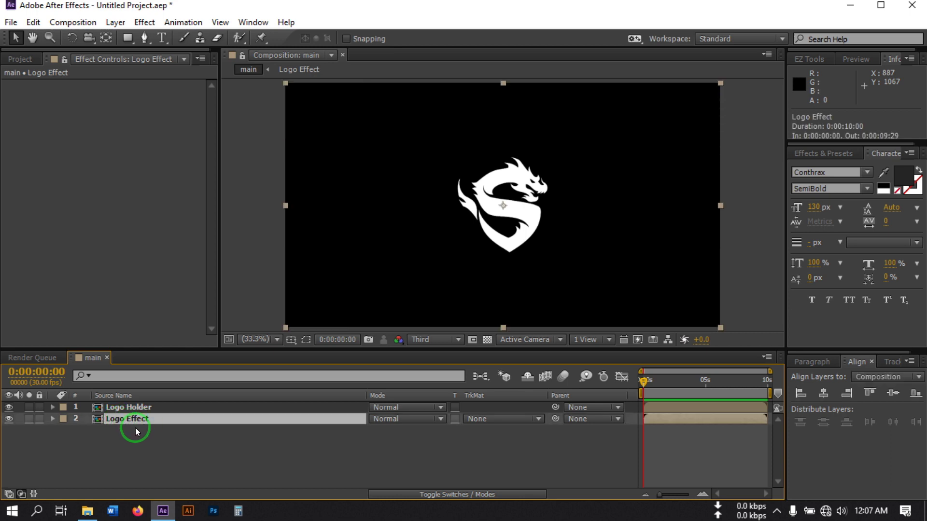
pyautogui.hotkey('ctrl', 'space')
# - Apply Fractal Noise with Turbulent Smooth type, contrast 120 and brightness 6
pyautogui.write('fra')
pyautogui.click(68, 384)
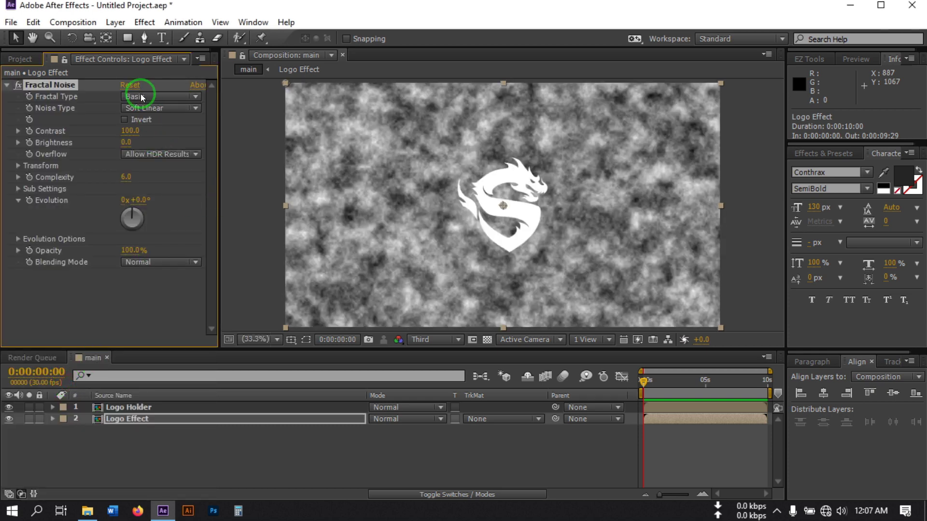
pyautogui.click(127, 101)
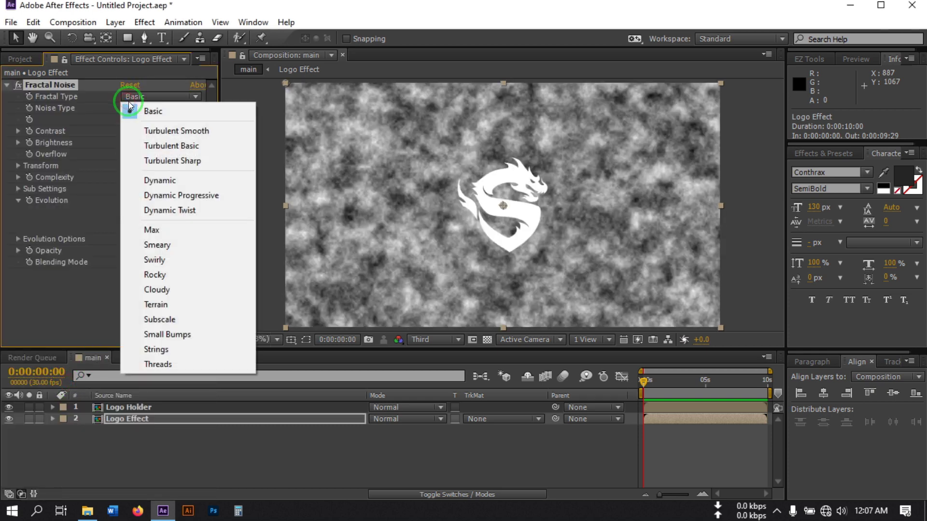
pyautogui.click(166, 136)
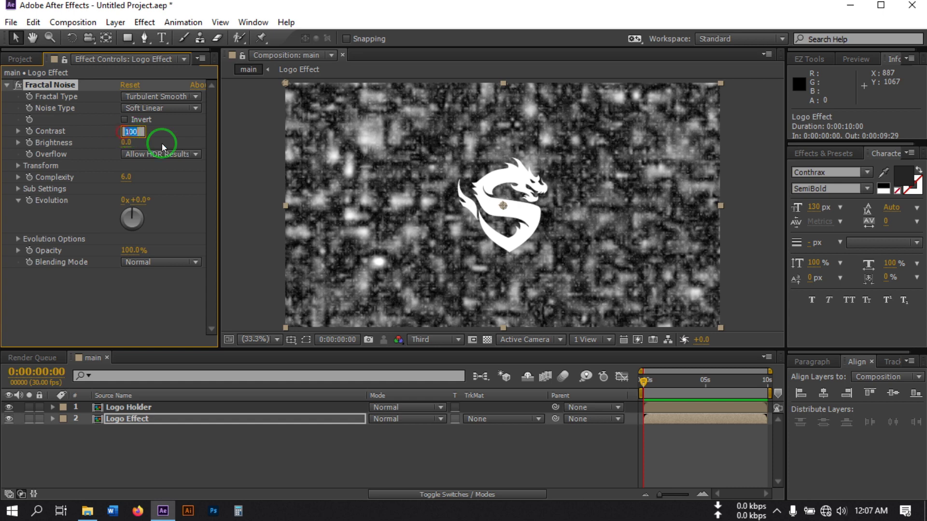
pyautogui.write('12')
pyautogui.click(164, 143)
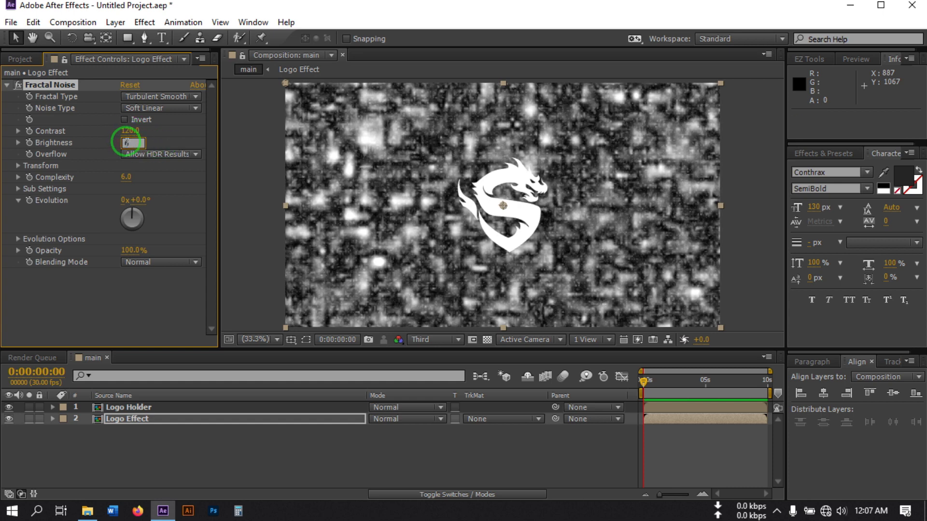
pyautogui.click(183, 165)
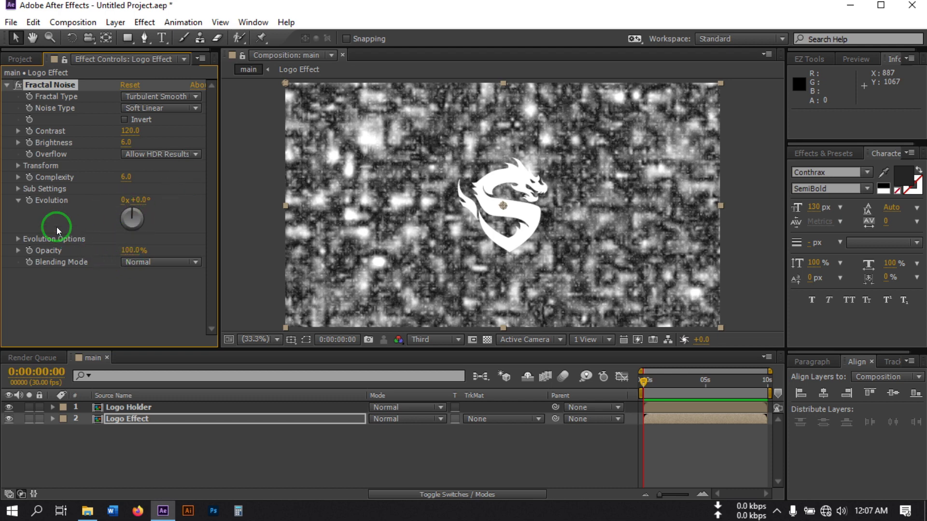
# - Turn off Uniform Scaling, set Scale Height 1500 and Complexity 2
pyautogui.click(18, 166)
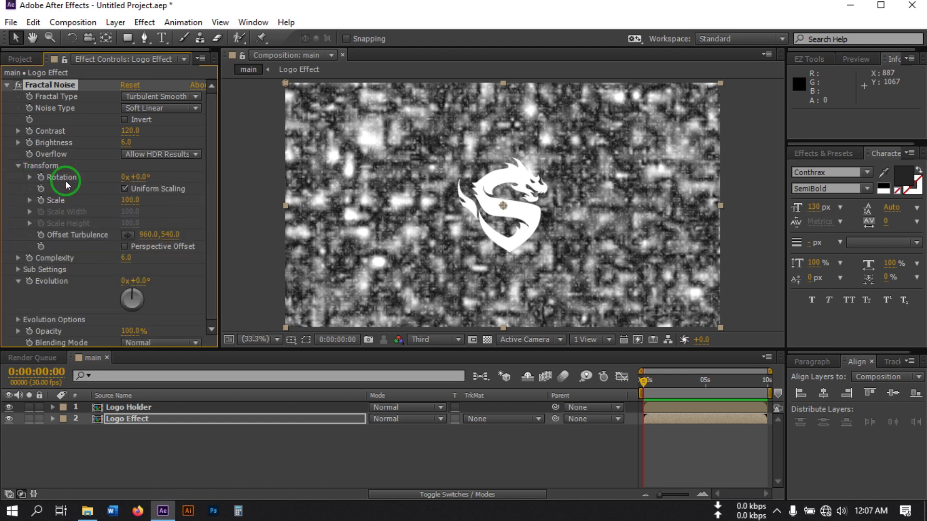
pyautogui.click(125, 189)
pyautogui.click(130, 241)
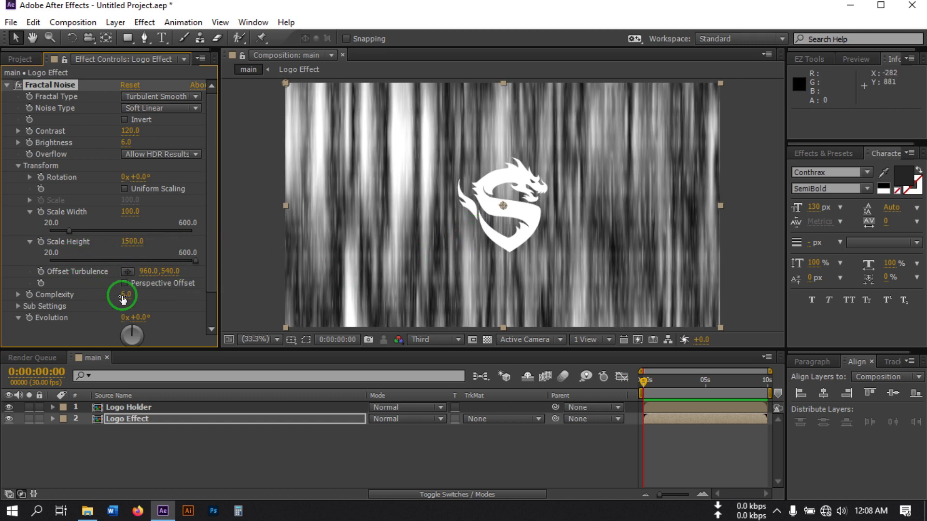
pyautogui.press('Return')
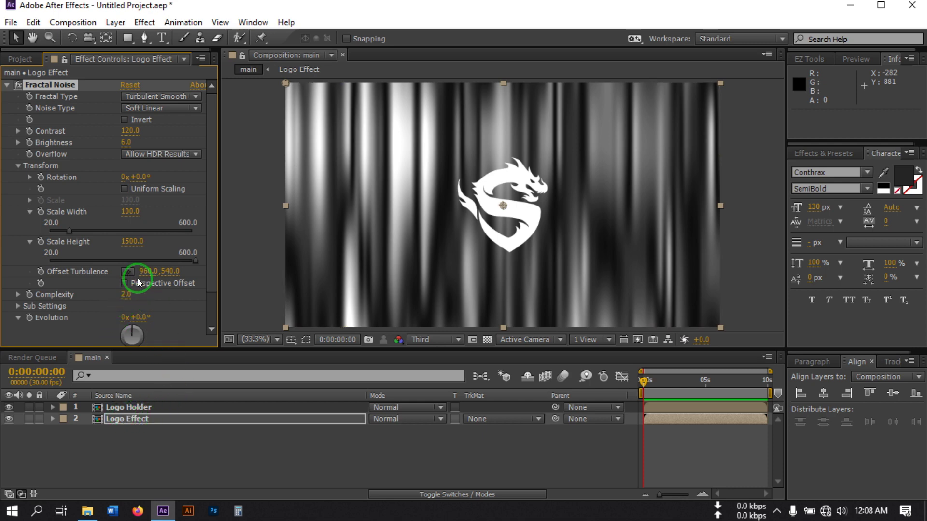
pyautogui.click(640, 387)
# - Keyframe the Offset Turbulence from 960 at the start to 1600 at the end
pyautogui.click(41, 273)
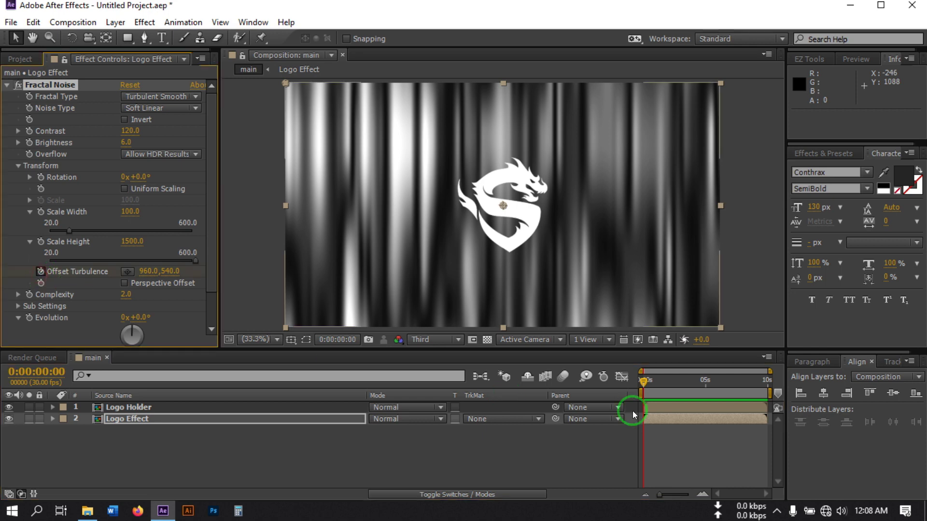
pyautogui.click(768, 381)
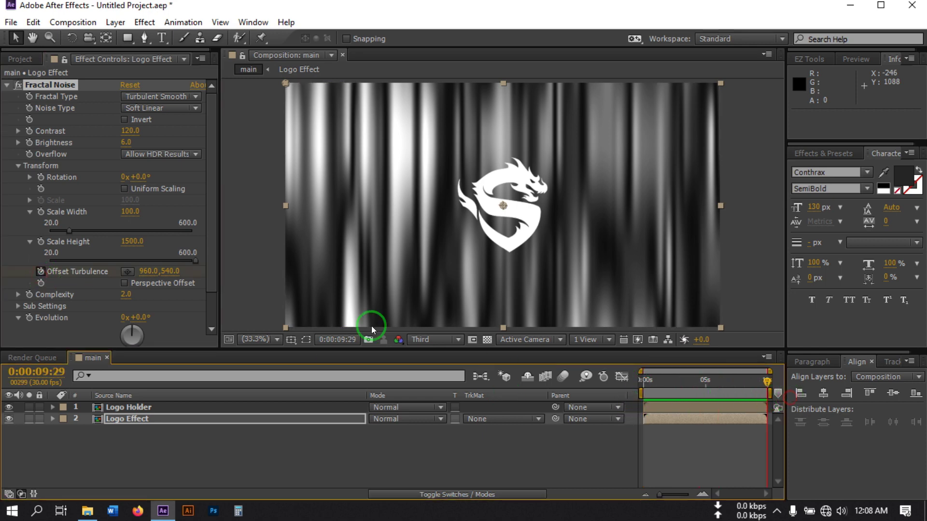
pyautogui.click(148, 272)
pyautogui.write('1')
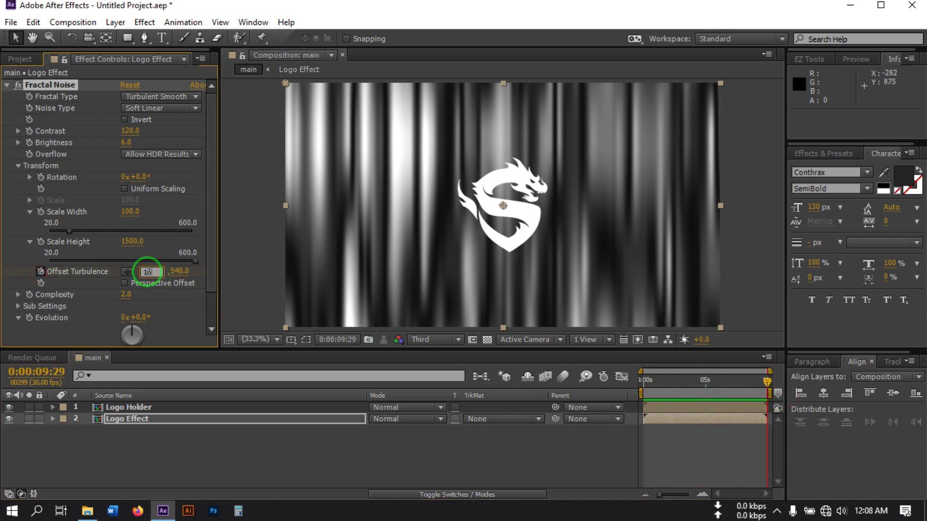
pyautogui.press('Return')
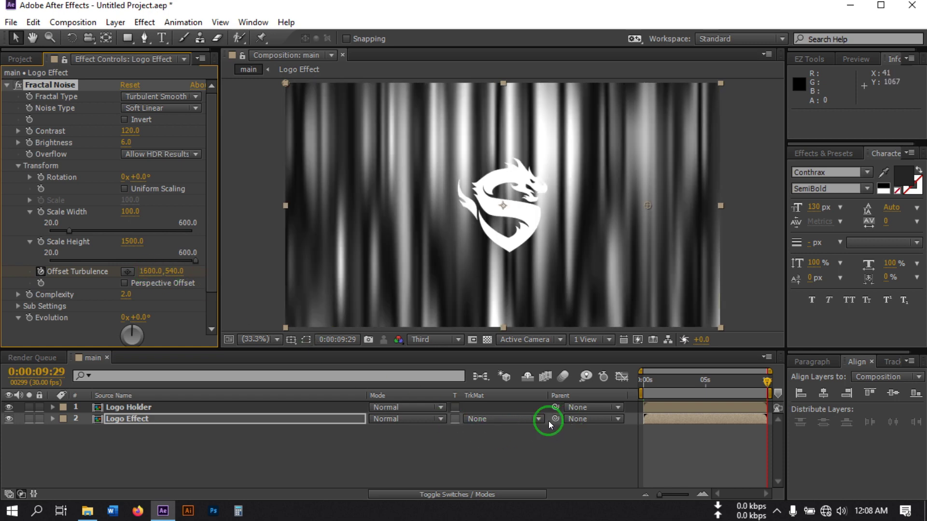
# - Set Logo Effect's track matte to Logo Holder's alpha and scrub back to preview the streaks
pyautogui.click(266, 423)
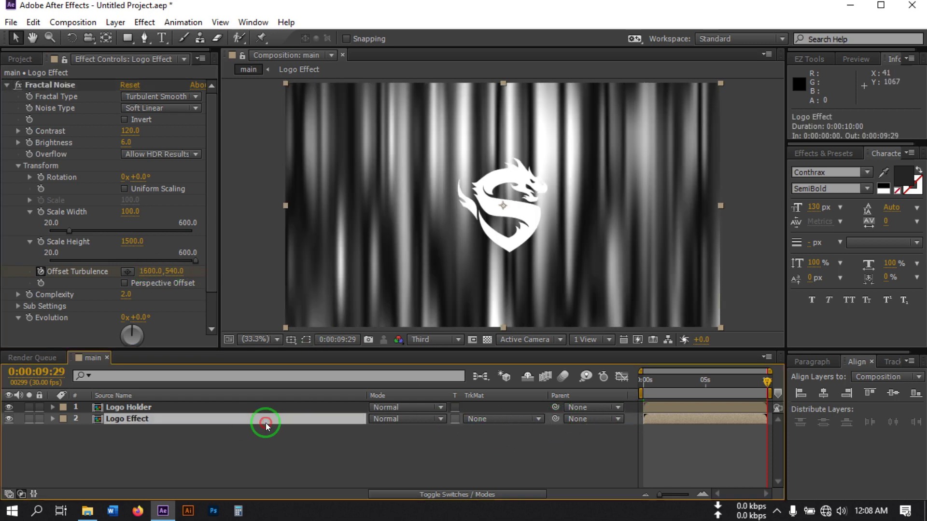
pyautogui.click(479, 419)
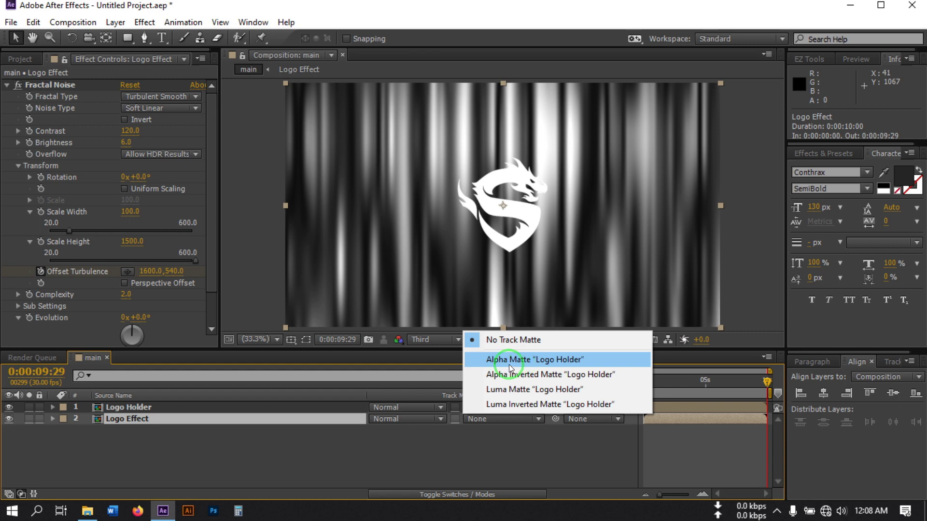
pyautogui.click(474, 436)
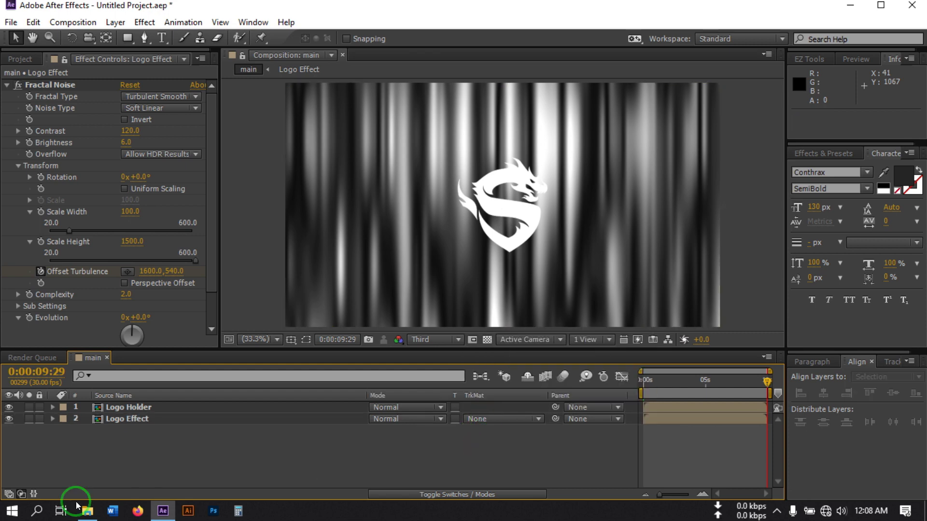
pyautogui.click(23, 494)
pyautogui.click(22, 494)
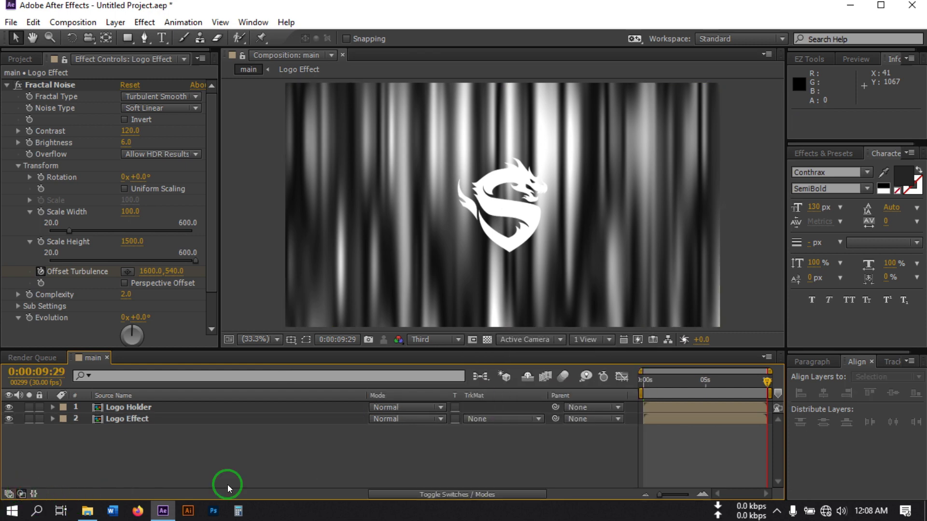
pyautogui.click(477, 419)
pyautogui.click(512, 359)
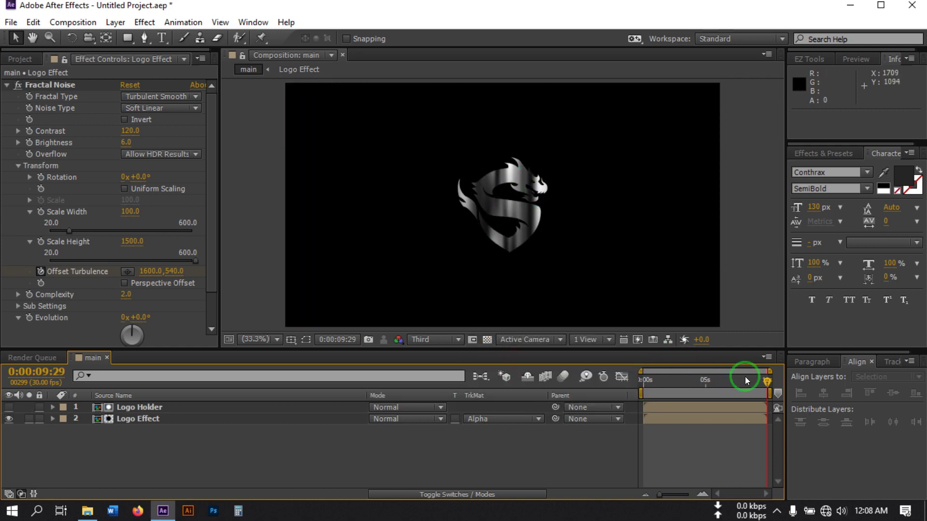
pyautogui.moveTo(748, 378); pyautogui.dragTo(660, 389)
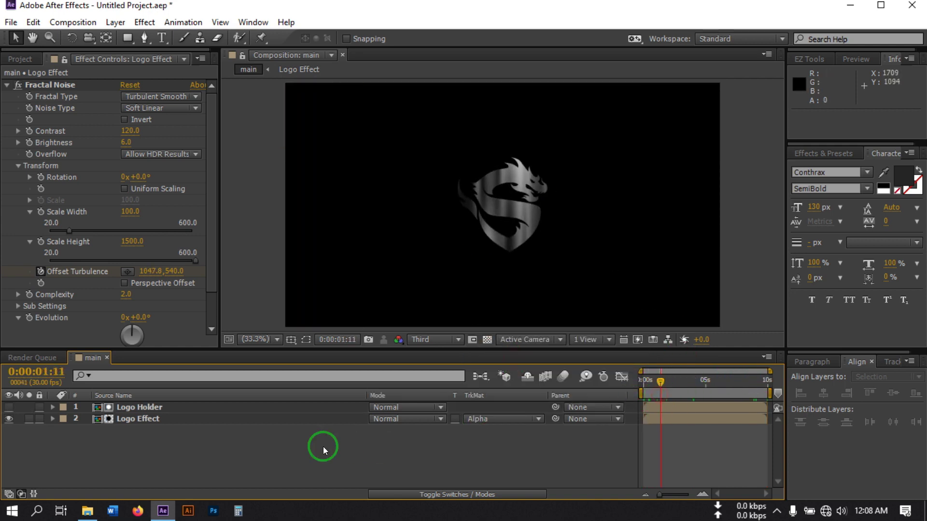
pyautogui.click(126, 421)
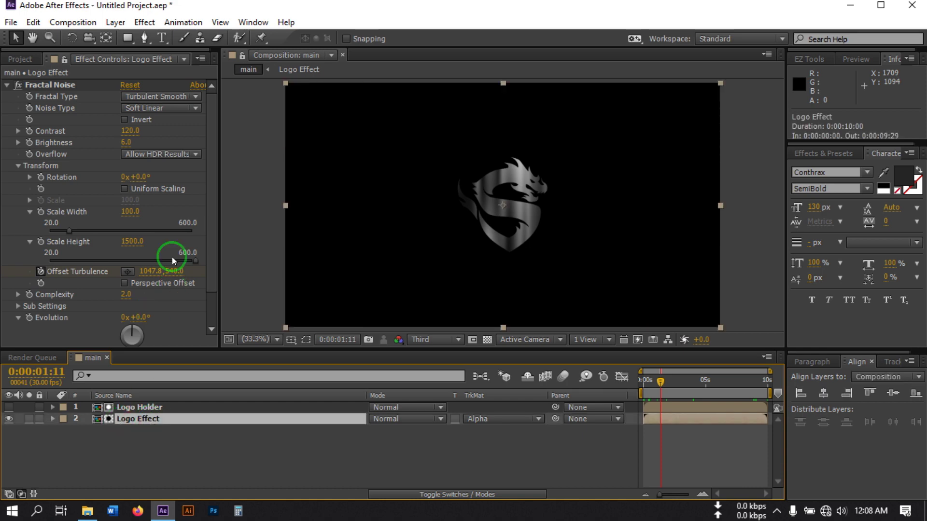
pyautogui.click(114, 23)
# - Add a Bevel and Emboss style to Logo Effect with Chisel Hard technique and size 50
pyautogui.moveTo(215, 354)
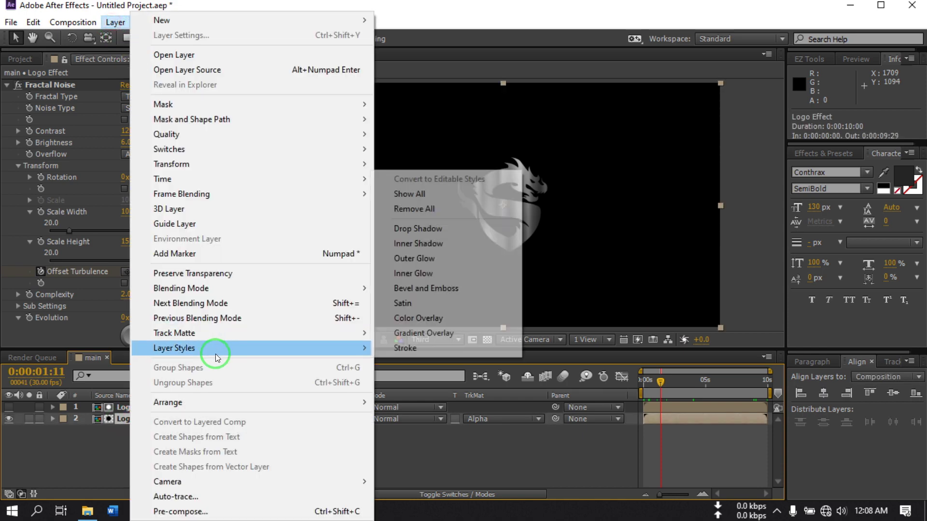
pyautogui.click(442, 288)
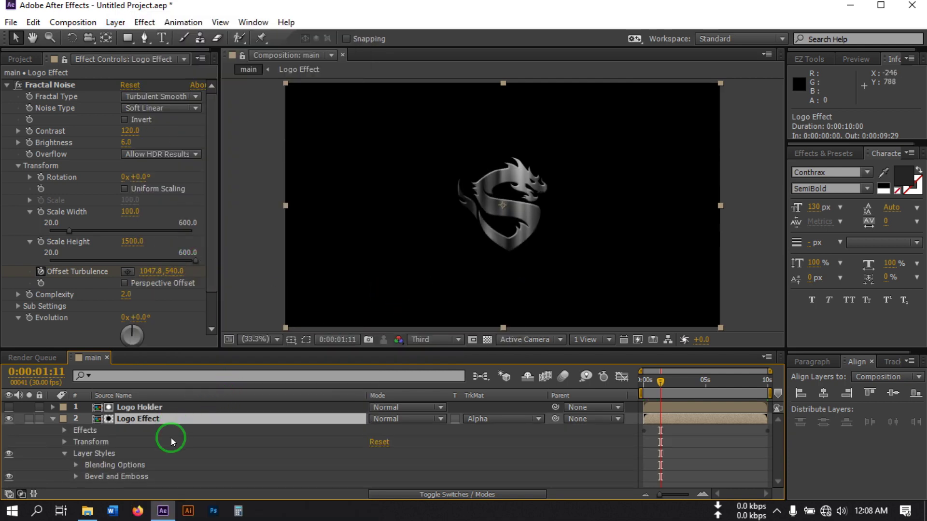
pyautogui.click(76, 477)
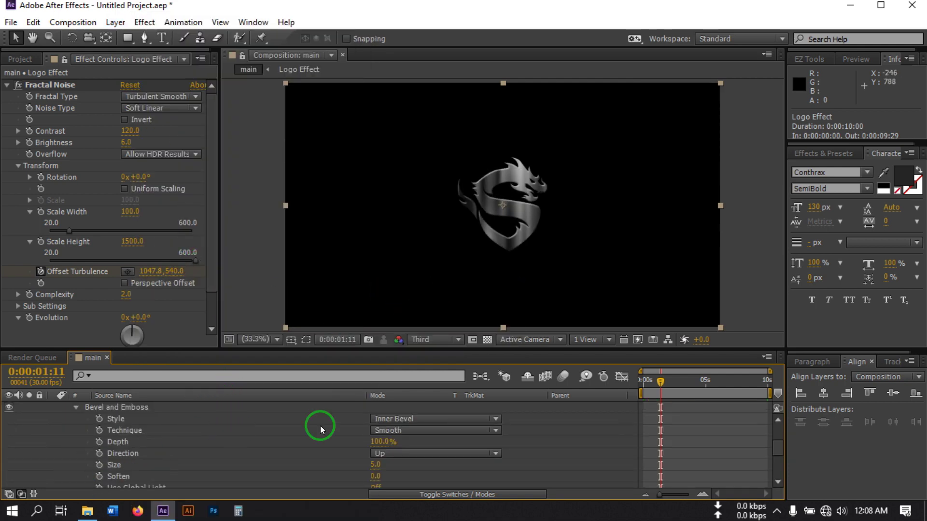
pyautogui.click(387, 431)
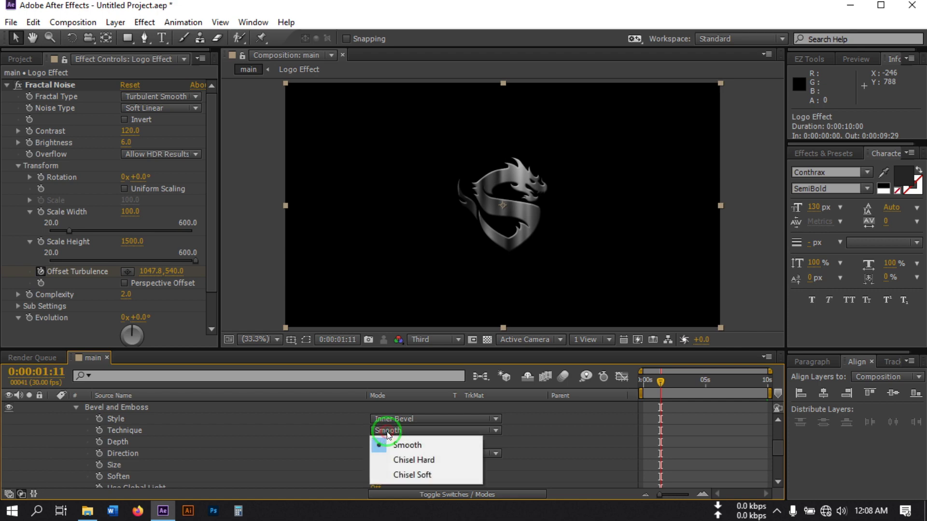
pyautogui.click(413, 459)
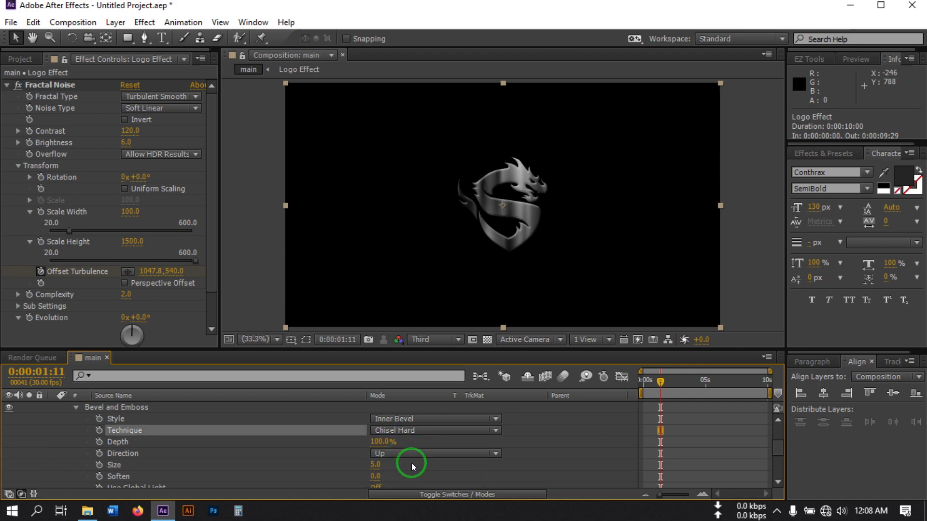
pyautogui.click(374, 465)
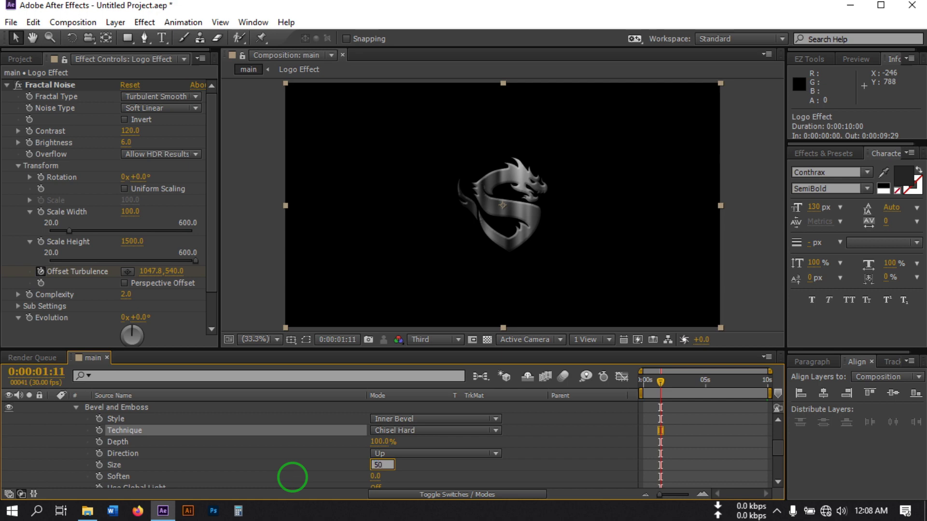
pyautogui.click(321, 463)
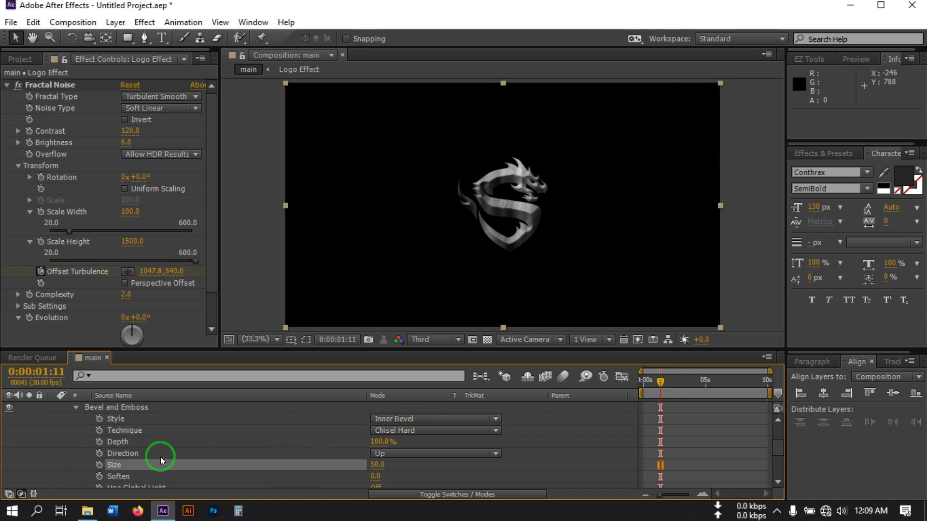
# - Collapse the Logo Effect layer and scrub the playhead to preview the animation
pyautogui.scroll(5, 167, 460)
pyautogui.click(55, 425)
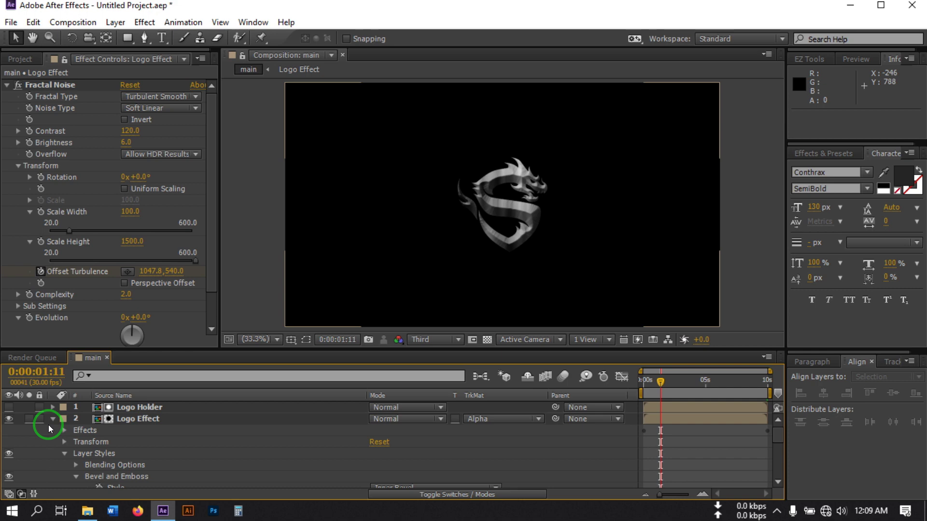
pyautogui.click(53, 420)
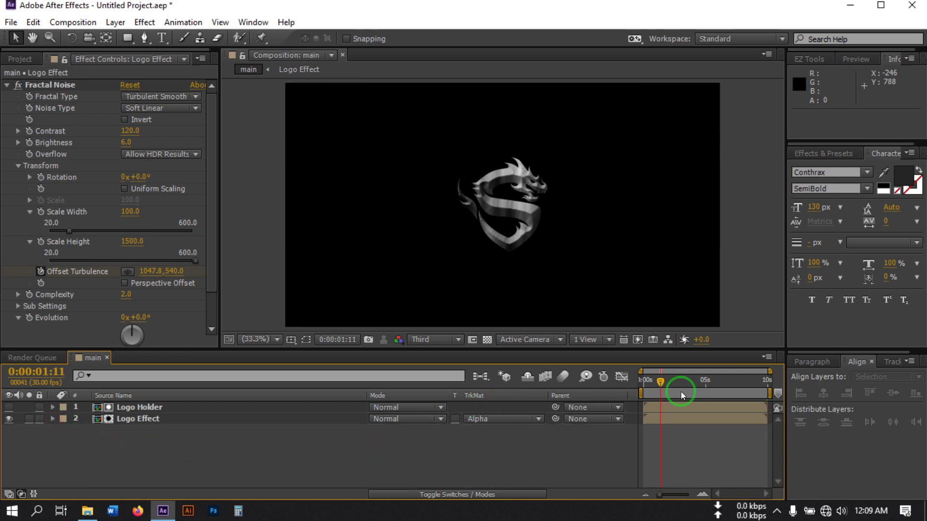
pyautogui.moveTo(659, 382)
pyautogui.mouseDown()
pyautogui.moveTo(648, 382)
pyautogui.moveTo(685, 389)
pyautogui.moveTo(656, 397)
pyautogui.mouseUp()
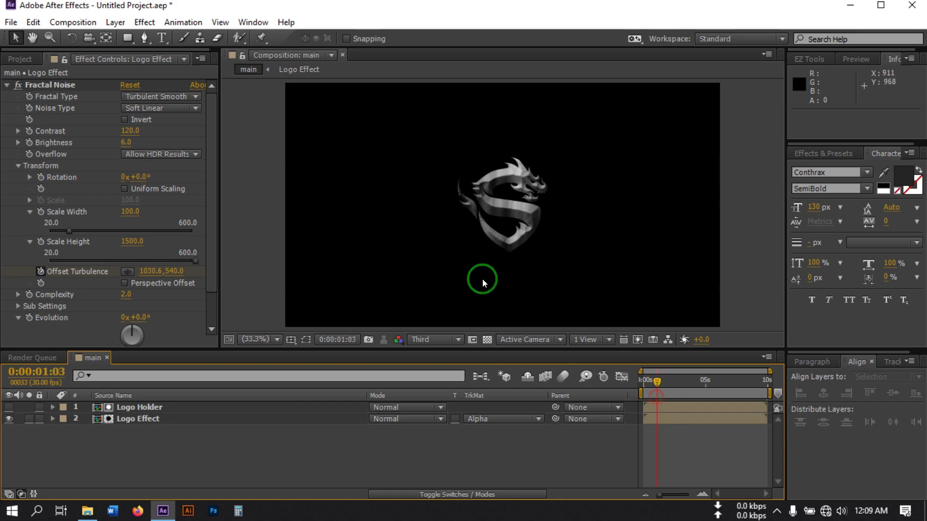
pyautogui.click(151, 420)
pyautogui.moveTo(658, 384)
pyautogui.mouseDown()
pyautogui.moveTo(646, 390)
pyautogui.moveTo(654, 389)
pyautogui.mouseUp()
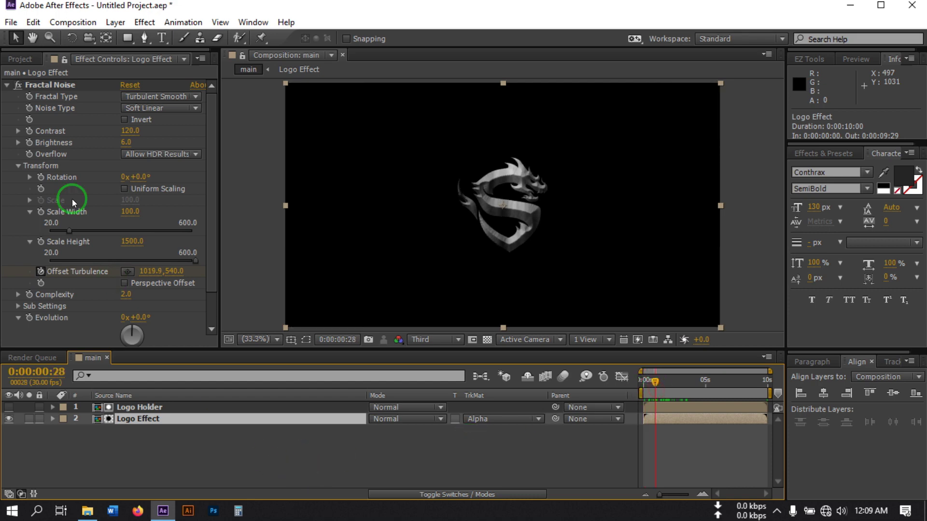
# - Select Logo Holder and Logo Effect and pre-compose them into 'Logo Saber', moving all attributes
pyautogui.click(21, 67)
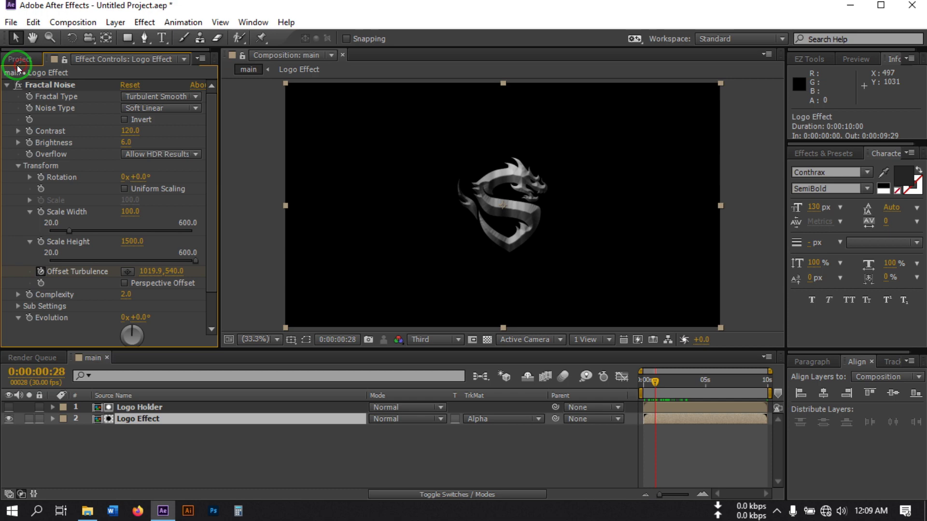
pyautogui.click(21, 65)
pyautogui.click(136, 423)
pyautogui.moveTo(136, 449); pyautogui.dragTo(139, 406)
pyautogui.rightClick(138, 406)
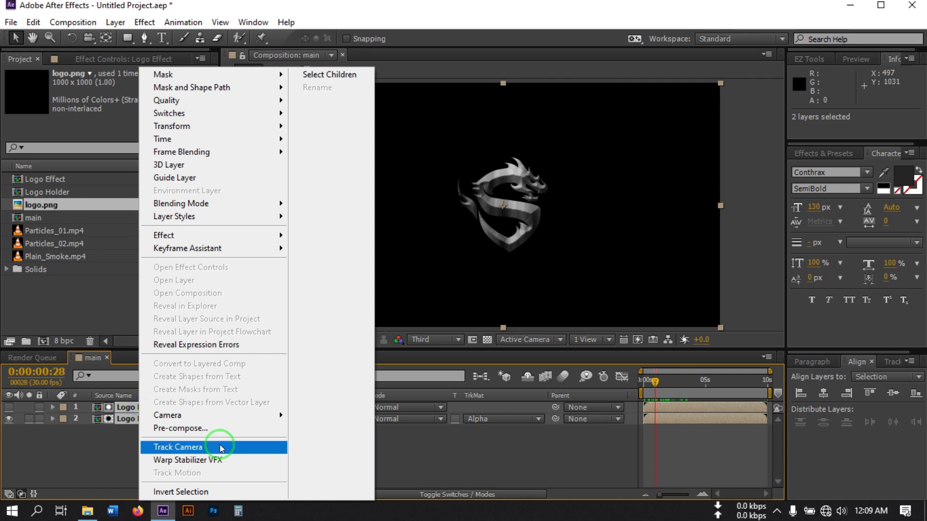
pyautogui.click(186, 430)
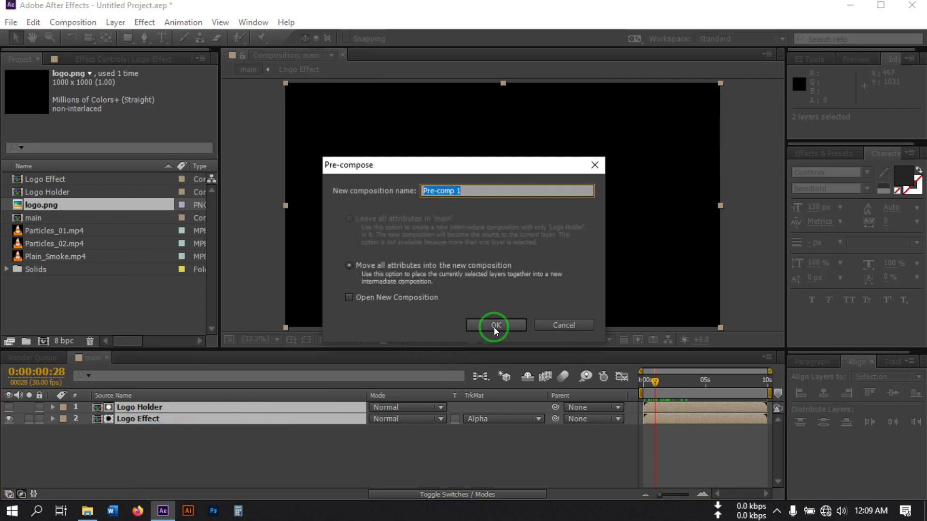
pyautogui.write('Logo Saber')
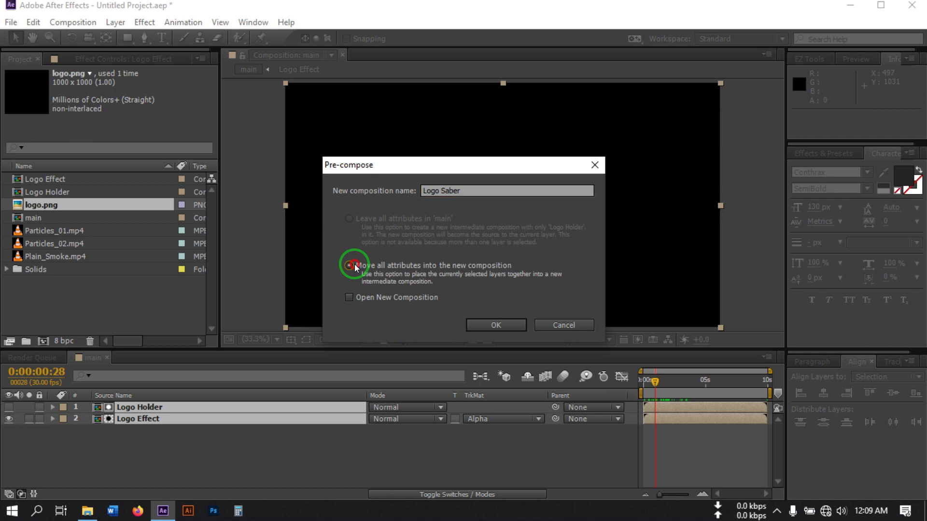
pyautogui.click(500, 325)
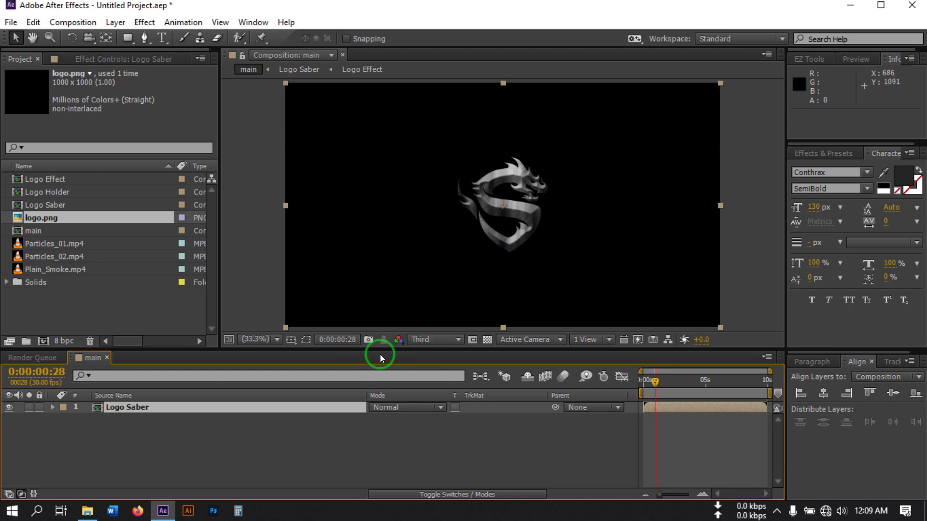
# - Auto-trace the Logo Saber layer into masks with the default settings
pyautogui.click(172, 414)
pyautogui.click(139, 411)
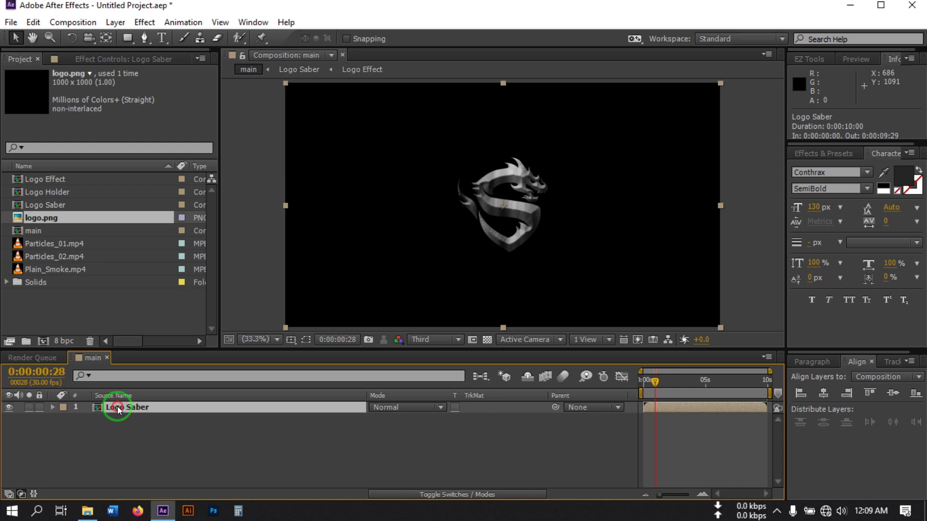
pyautogui.click(116, 23)
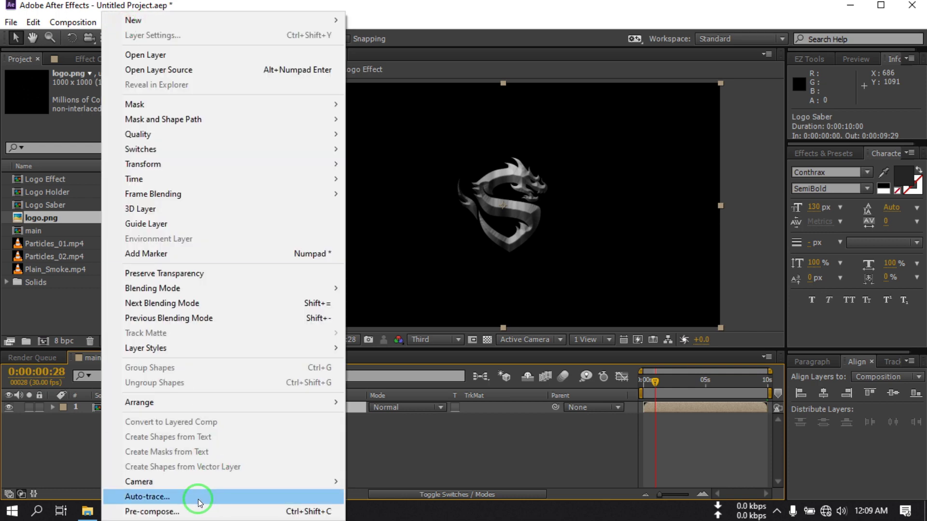
pyautogui.click(199, 503)
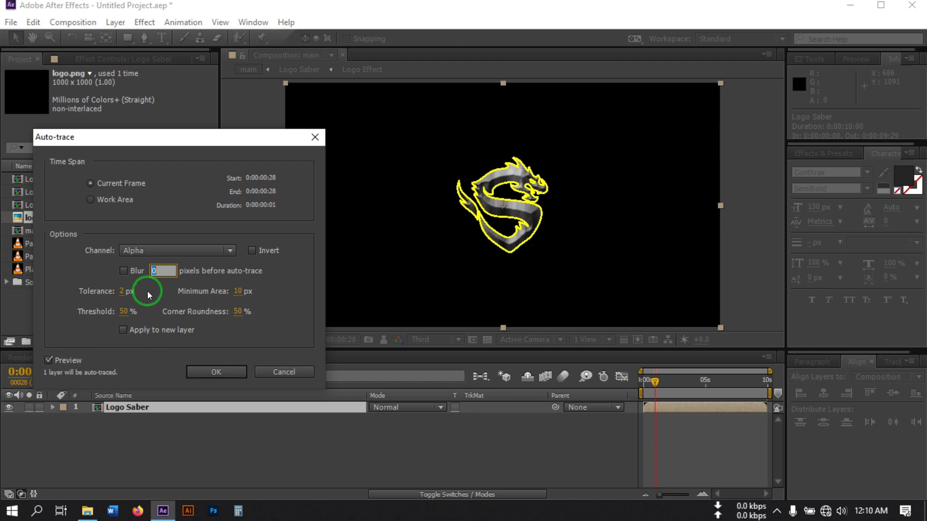
pyautogui.click(224, 372)
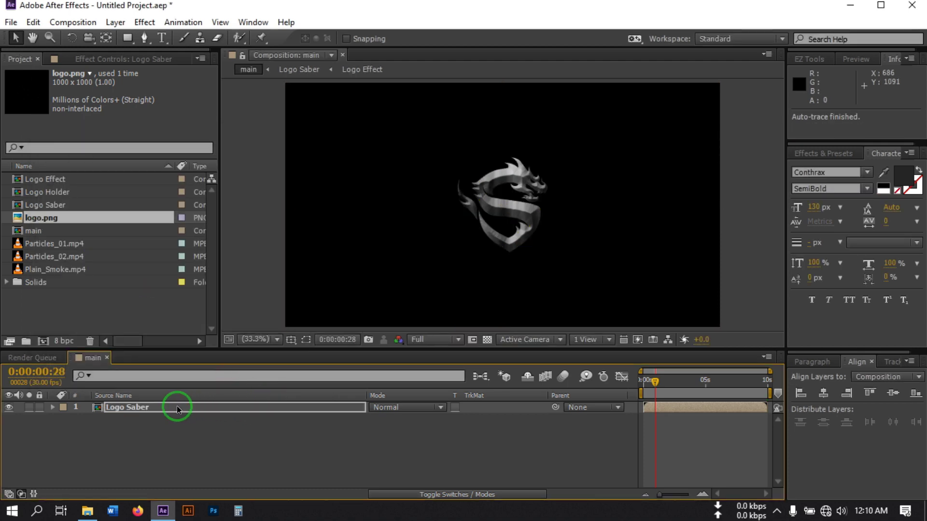
# - Re-run Auto-trace on Logo Saber with the Channel set to Luminance
pyautogui.click(129, 407)
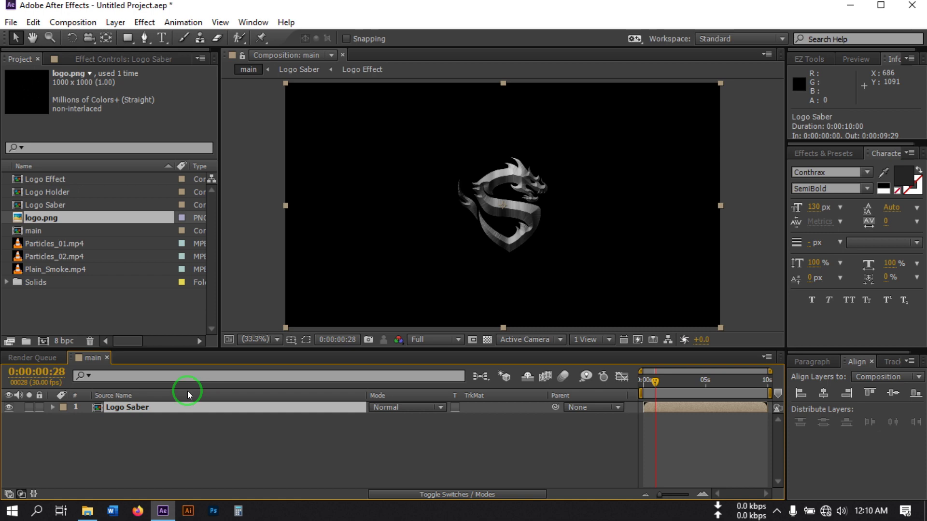
pyautogui.click(115, 22)
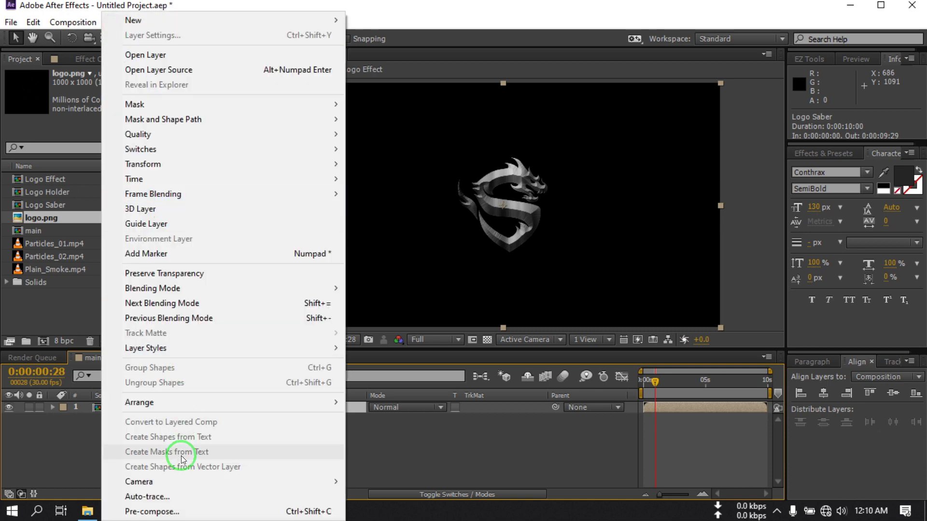
pyautogui.click(172, 496)
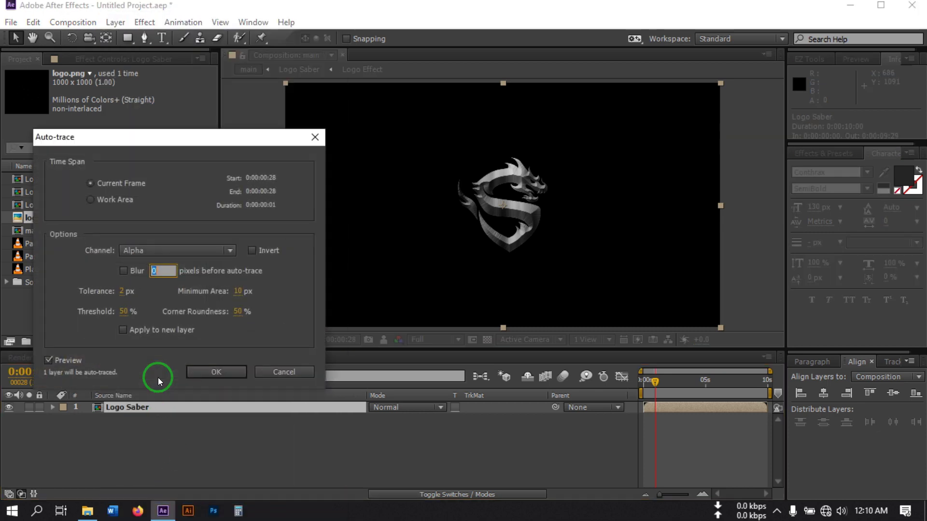
pyautogui.click(150, 251)
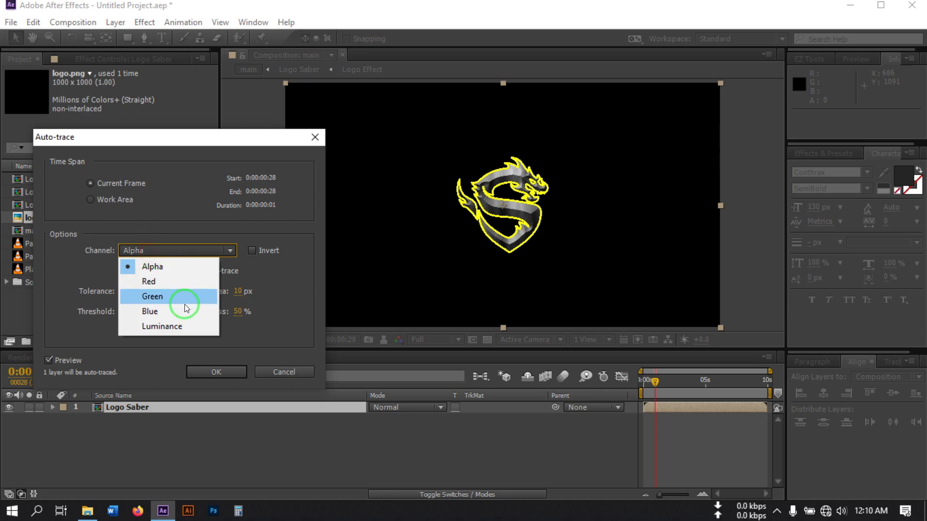
pyautogui.click(158, 327)
pyautogui.click(213, 372)
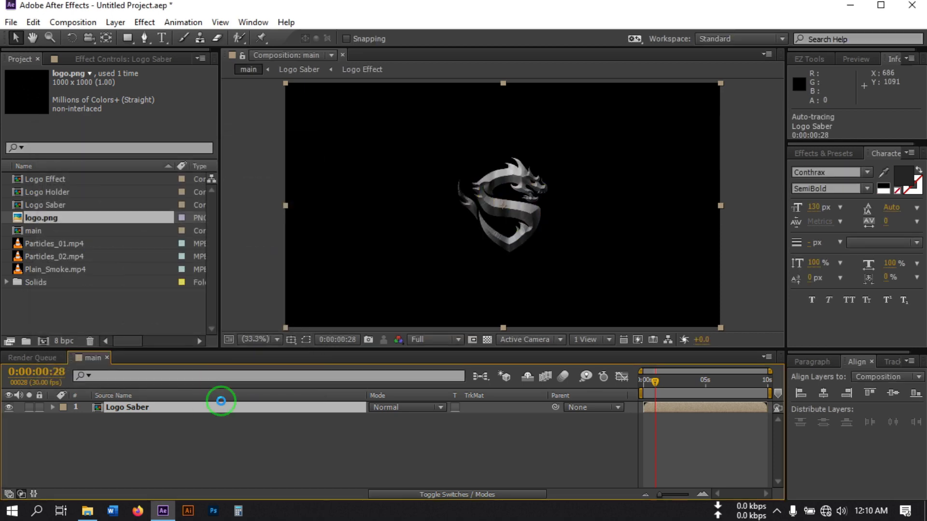
# - Reselect the Logo Saber layer and bring up the Effect menu
pyautogui.click(215, 430)
pyautogui.click(153, 419)
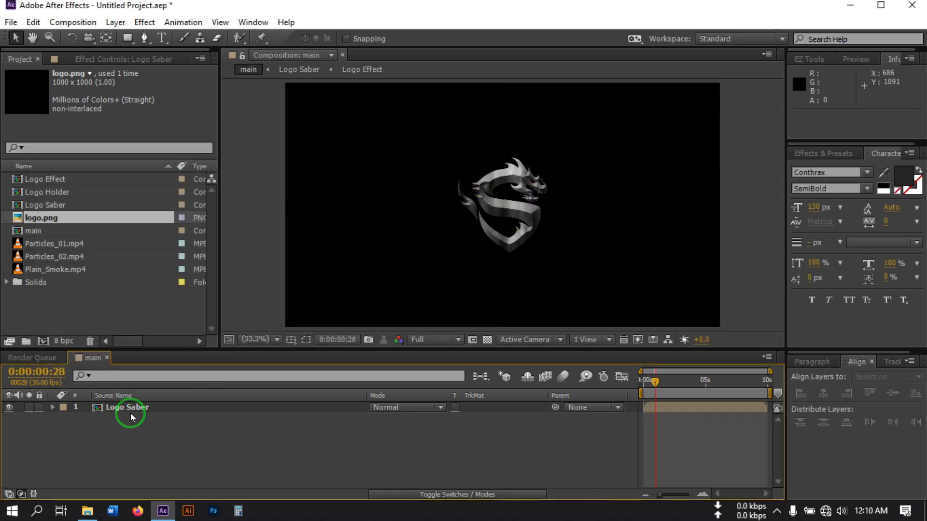
pyautogui.click(119, 408)
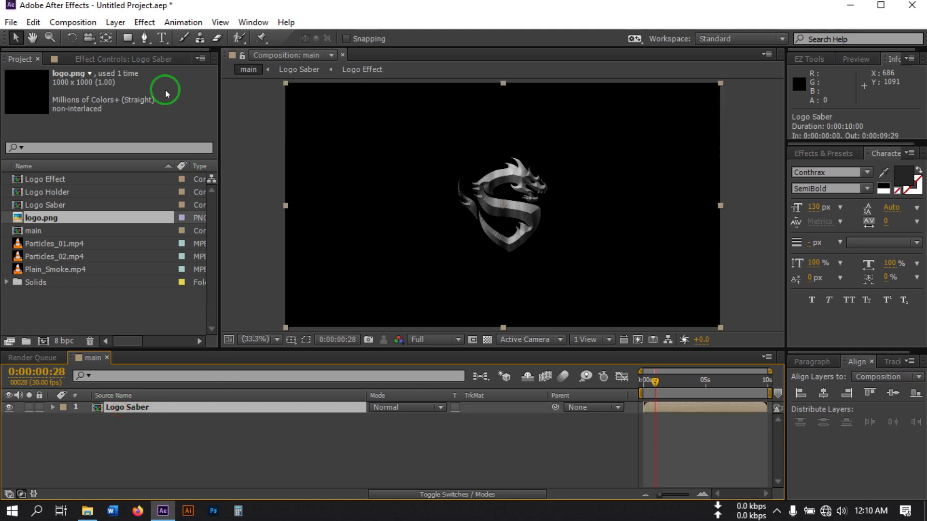
pyautogui.click(145, 22)
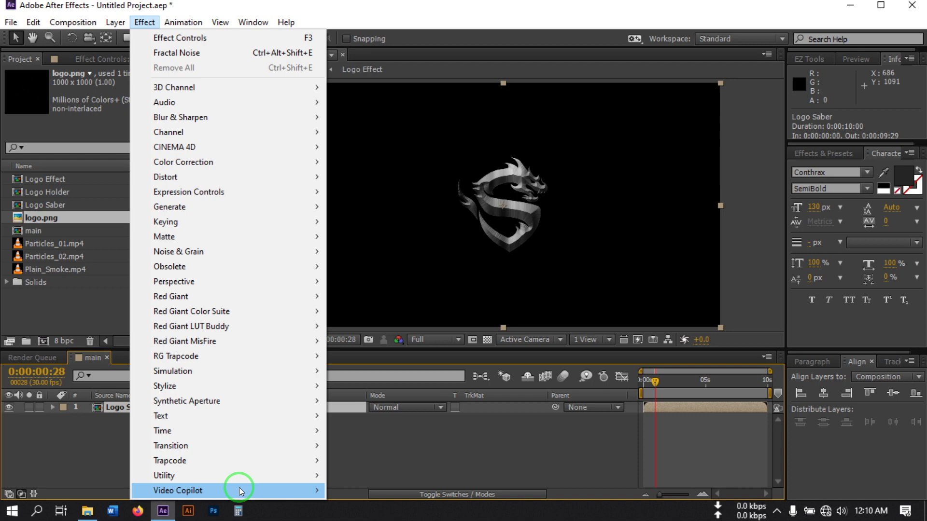
# - Apply the Saber effect to Logo Saber with its core type set to Layer Masks
pyautogui.moveTo(238, 489)
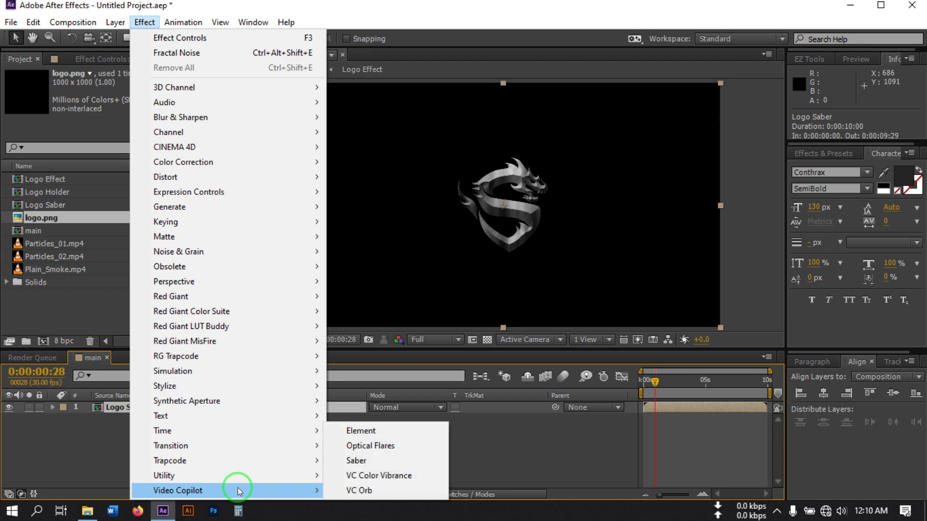
pyautogui.click(357, 462)
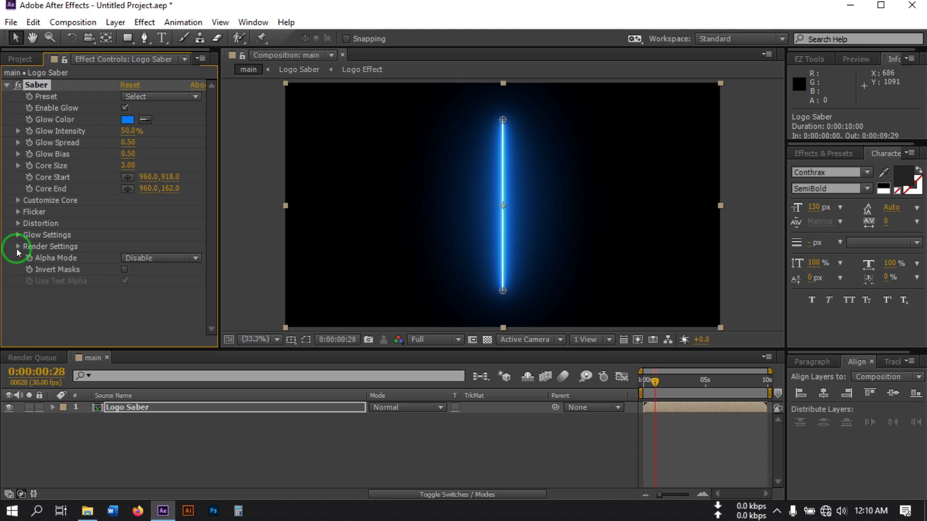
pyautogui.click(18, 201)
pyautogui.click(148, 203)
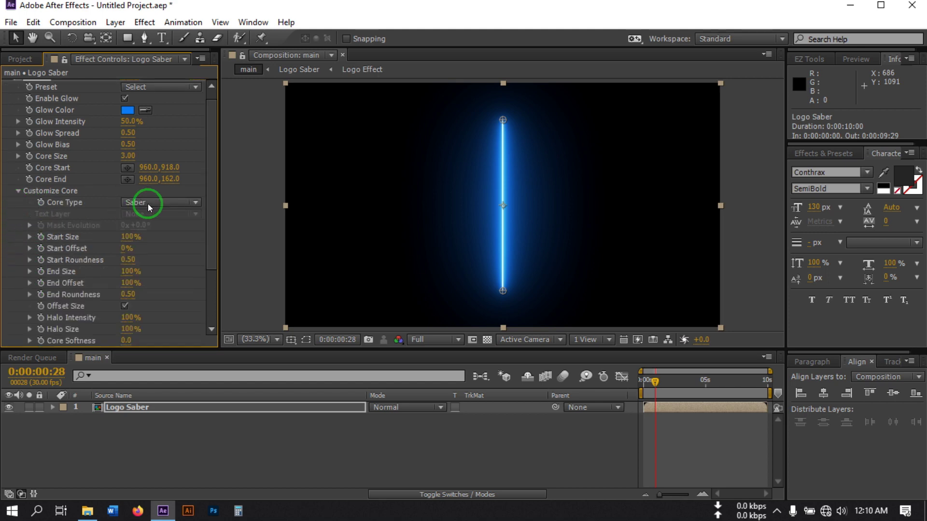
pyautogui.click(175, 232)
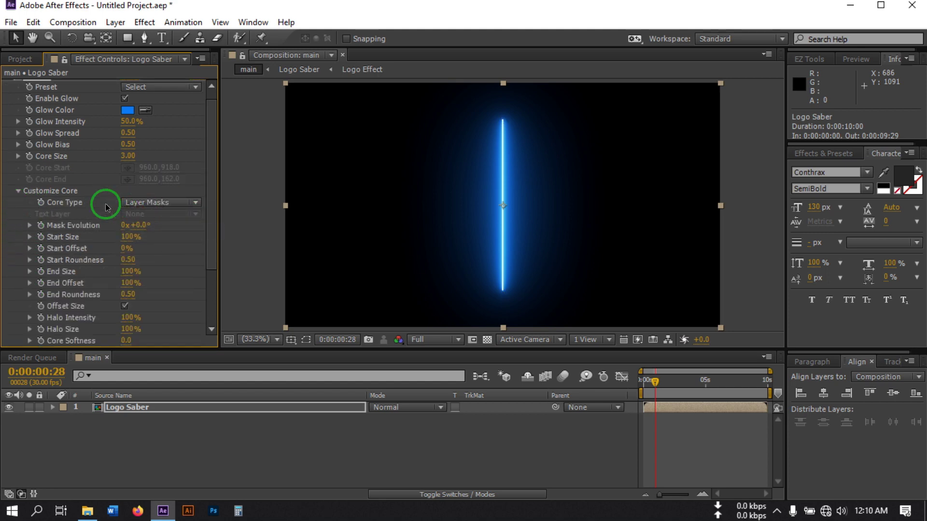
# - Set the Saber preset to Fire at Third preview resolution, after comparing it with Firestorm
pyautogui.click(142, 102)
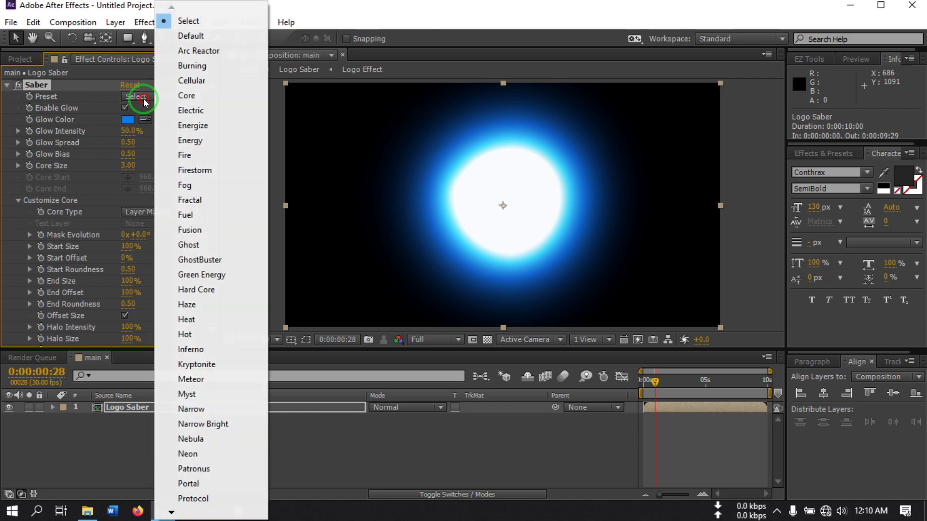
pyautogui.click(193, 162)
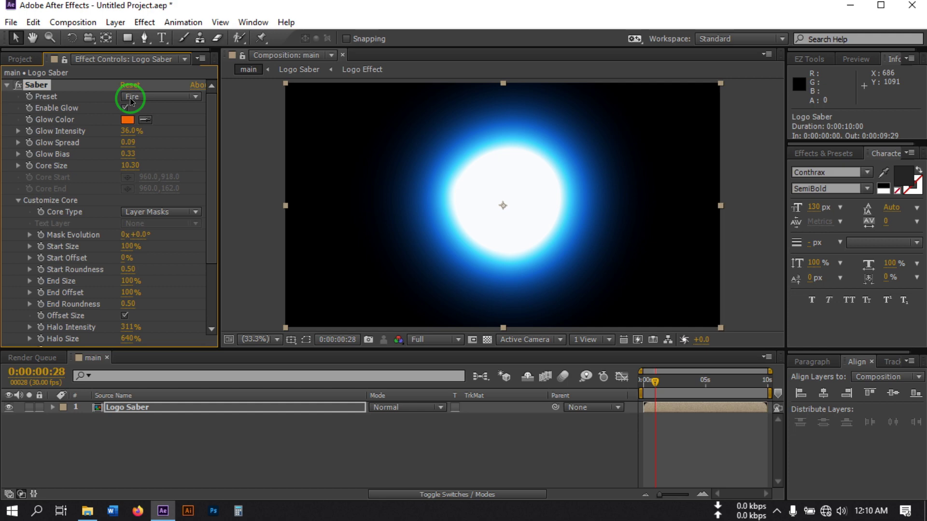
pyautogui.click(429, 340)
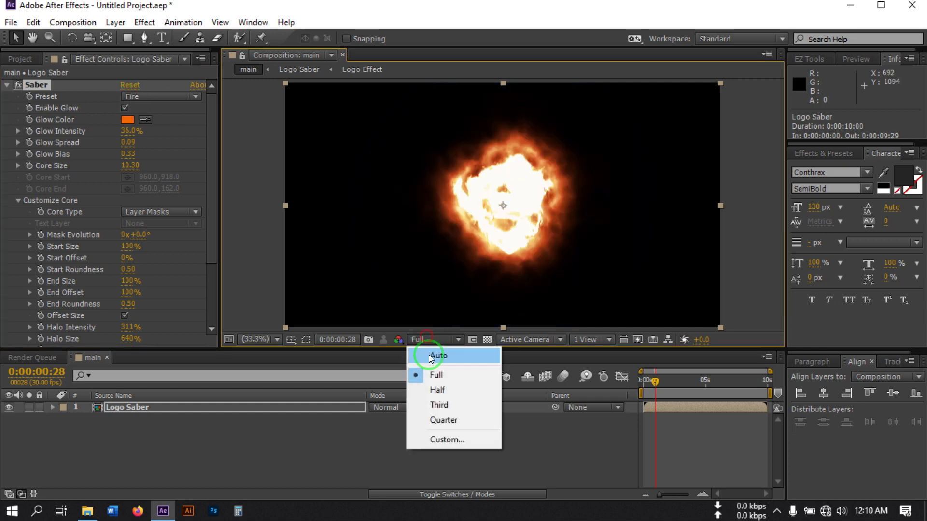
pyautogui.click(438, 405)
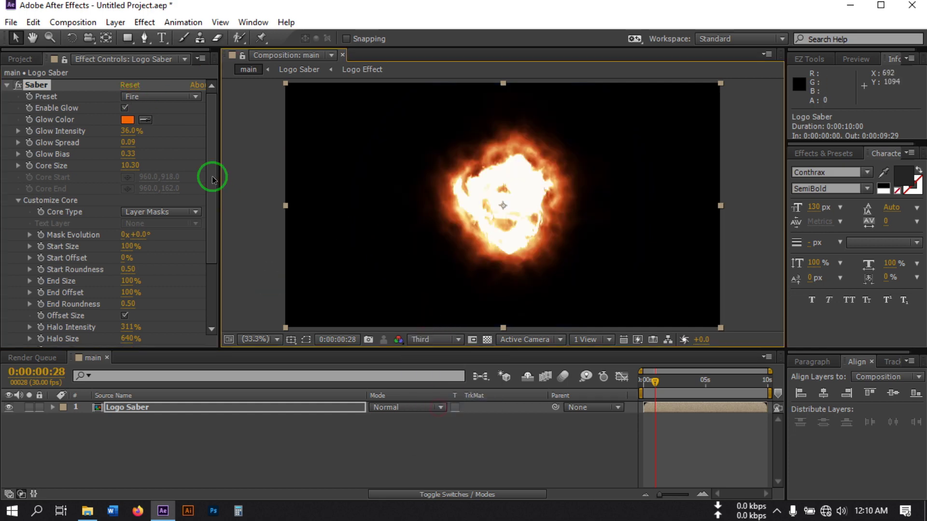
pyautogui.click(152, 97)
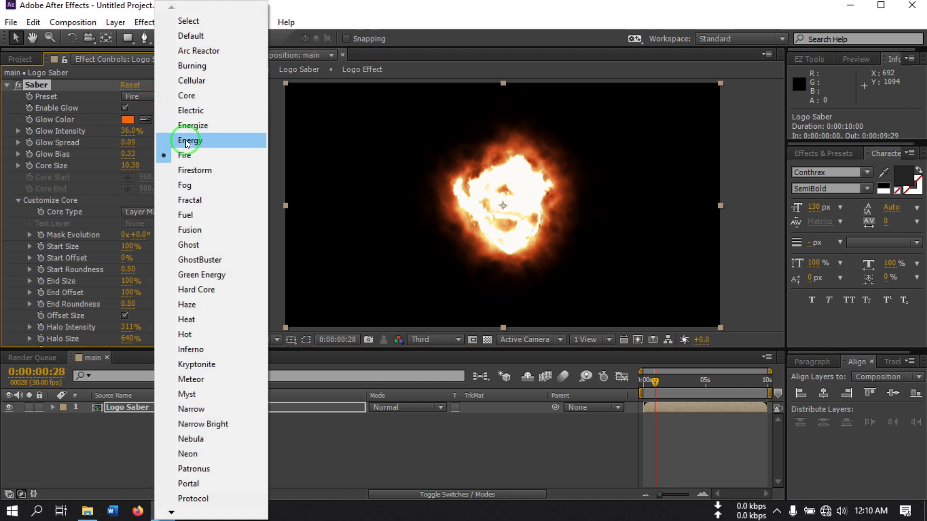
pyautogui.click(212, 170)
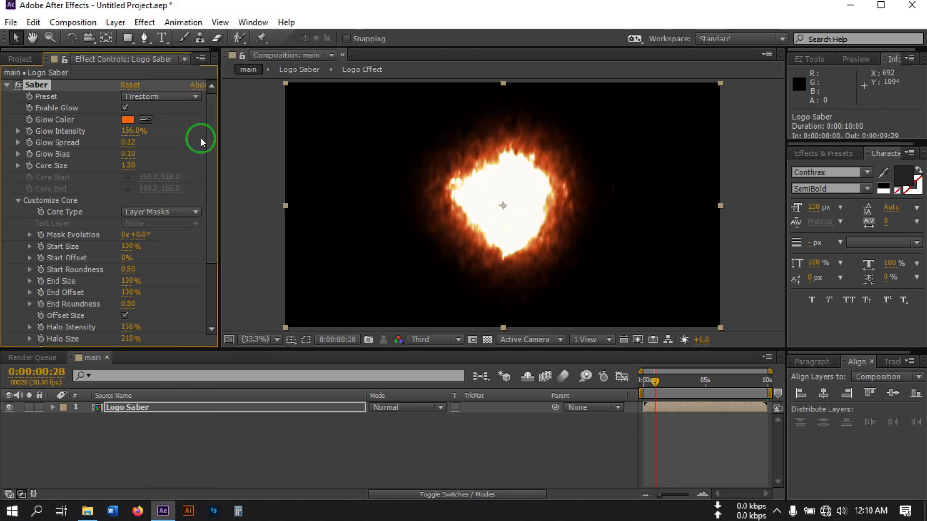
pyautogui.click(150, 97)
pyautogui.click(201, 150)
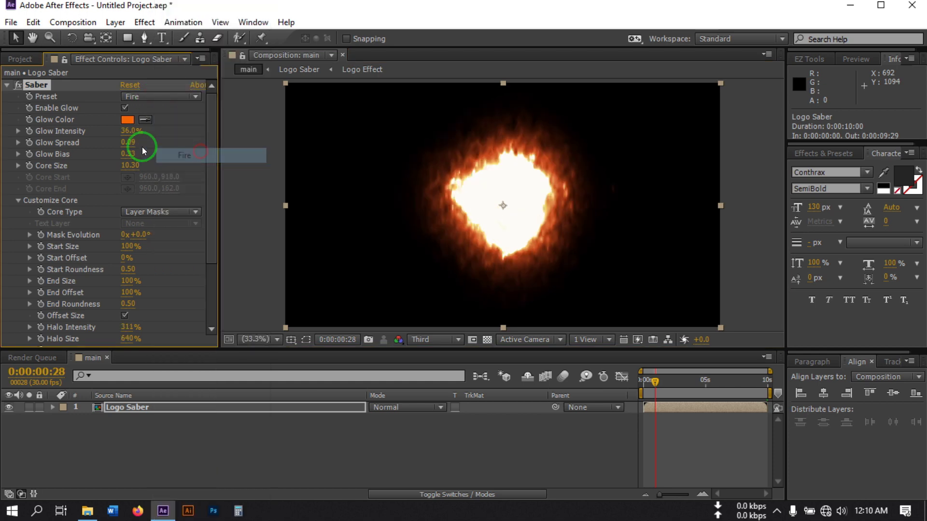
# - Lower the Saber Glow Intensity to 20%
pyautogui.click(138, 131)
pyautogui.write('20')
pyautogui.press('Return')
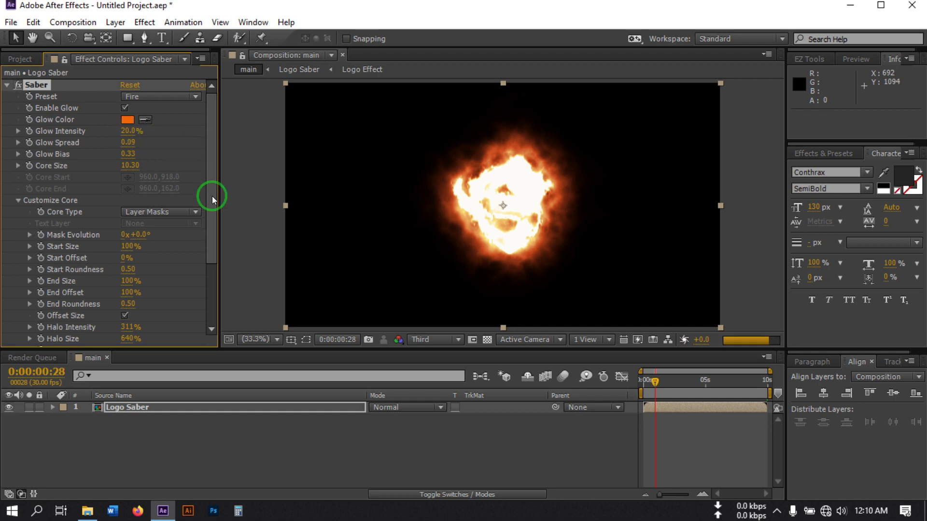
pyautogui.click(351, 457)
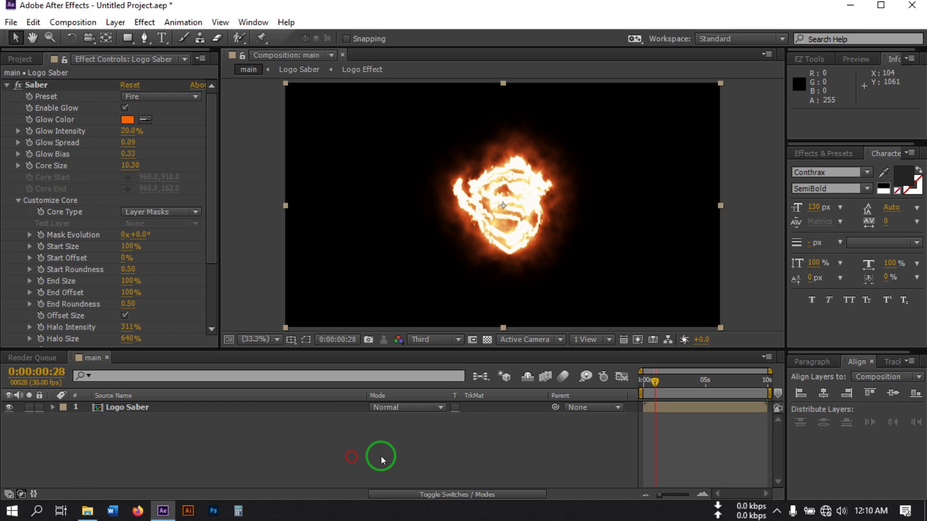
# - Preview the fire animation from the first frame
pyautogui.moveTo(653, 386); pyautogui.dragTo(638, 387)
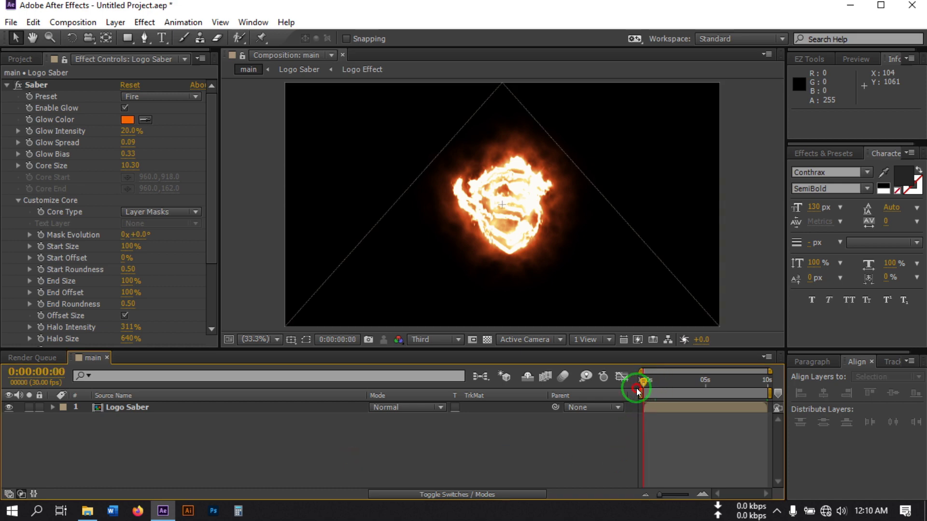
pyautogui.press('space')
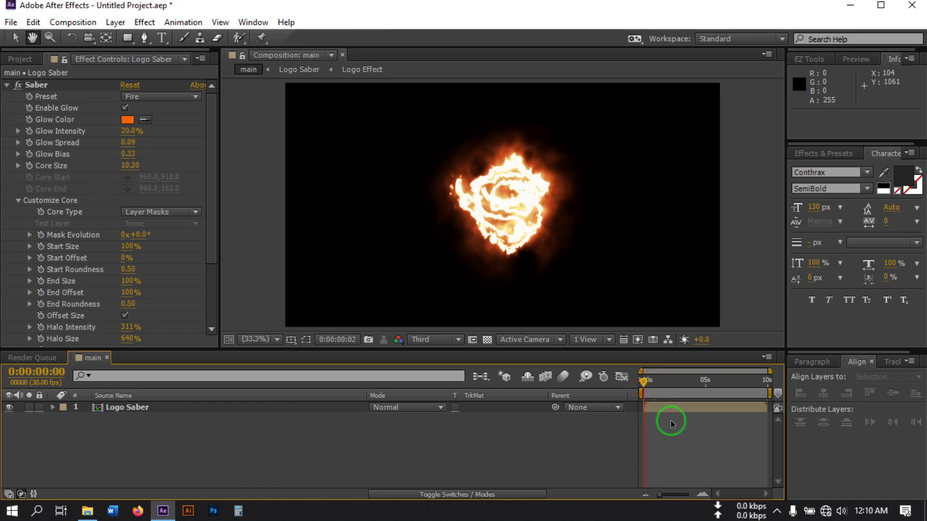
pyautogui.click(657, 389)
pyautogui.moveTo(657, 389); pyautogui.dragTo(633, 392)
# - Keyframe the Logo Saber layer's Scale at 120% on the first frame
pyautogui.click(114, 407)
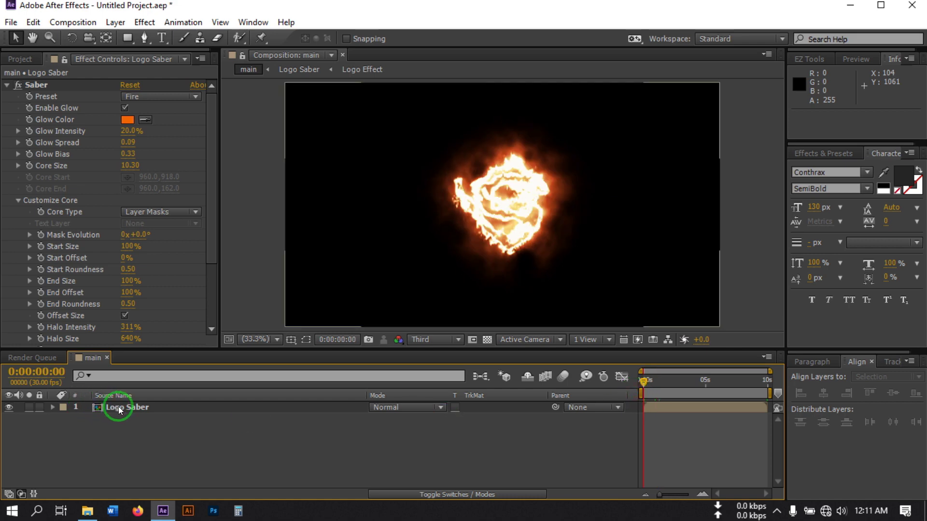
pyautogui.click(120, 408)
pyautogui.press('s')
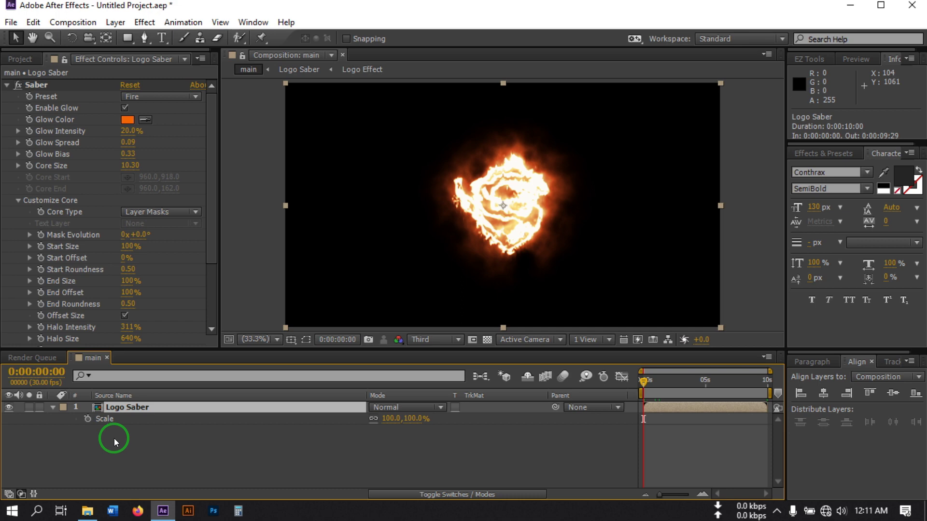
pyautogui.click(87, 422)
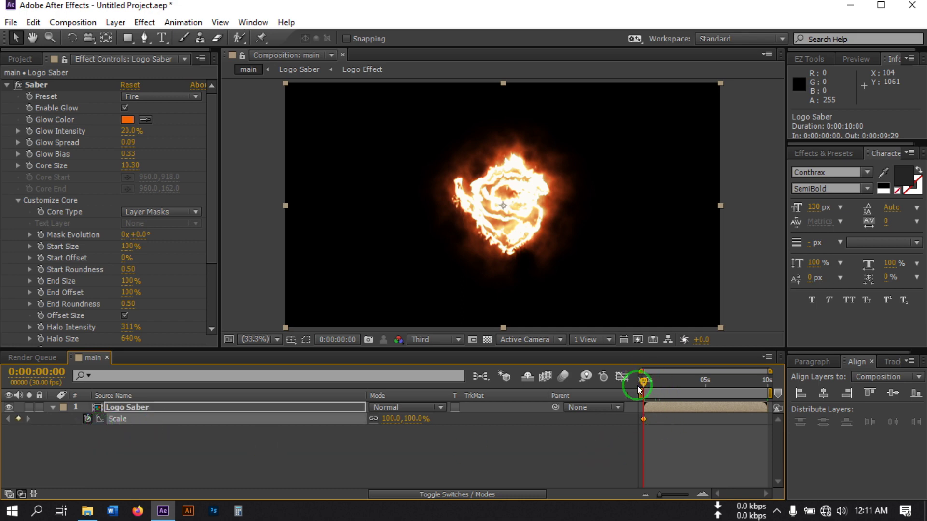
pyautogui.click(389, 419)
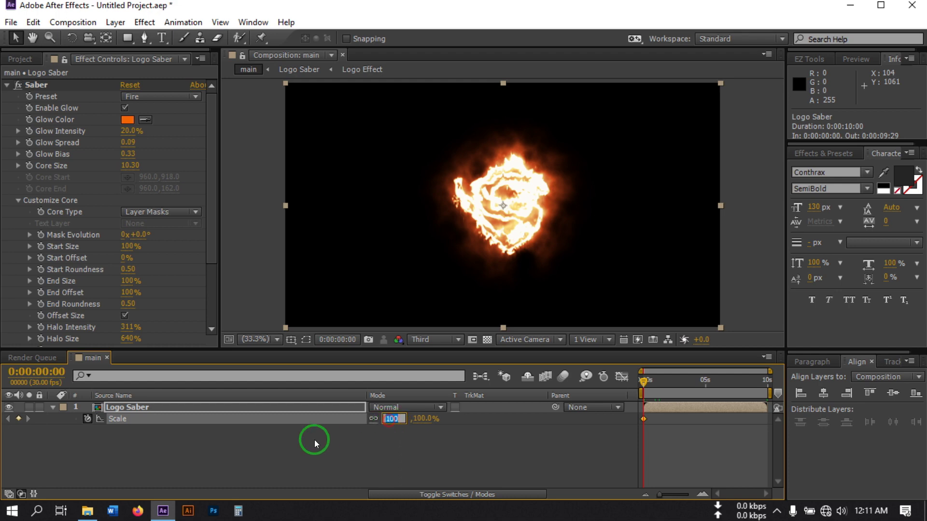
pyautogui.write('120')
pyautogui.click(607, 450)
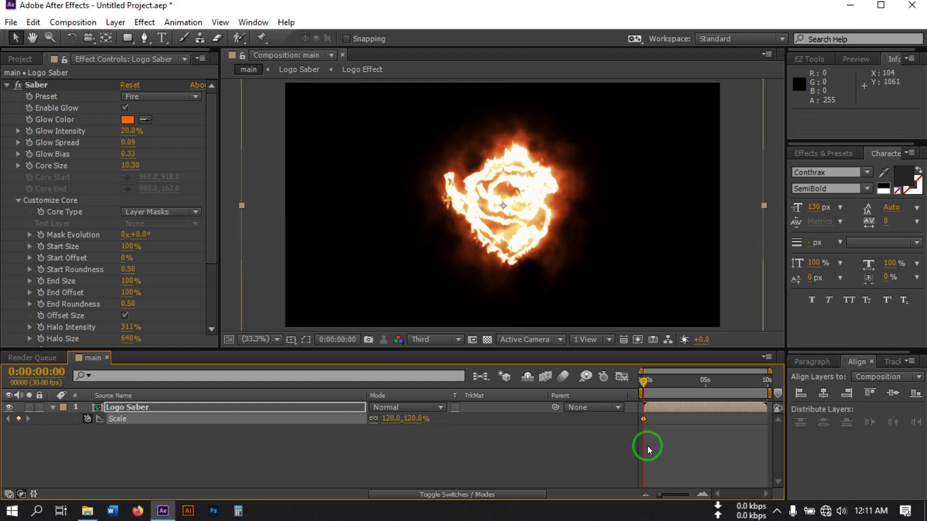
# - Set Scale to 100% on the last frame, then return to the start
pyautogui.moveTo(642, 383); pyautogui.dragTo(803, 407)
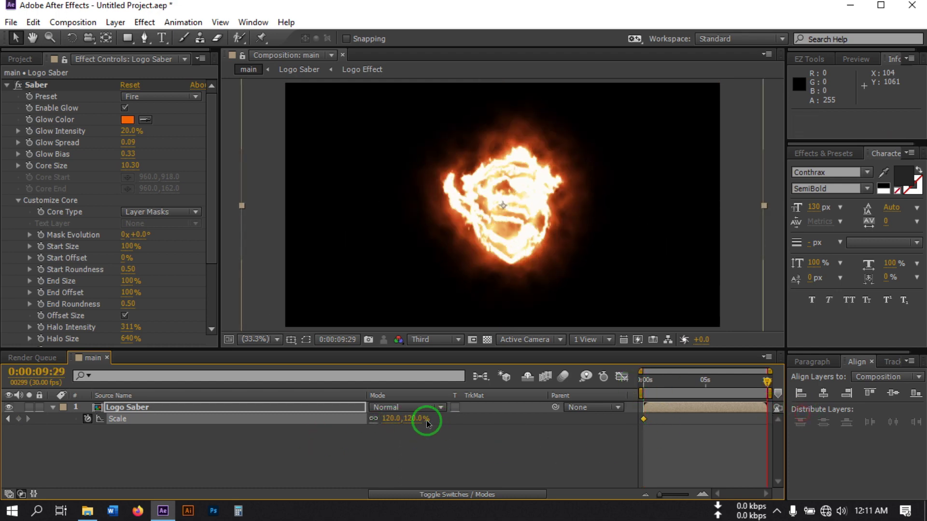
pyautogui.click(384, 418)
pyautogui.write('100')
pyautogui.press('Return')
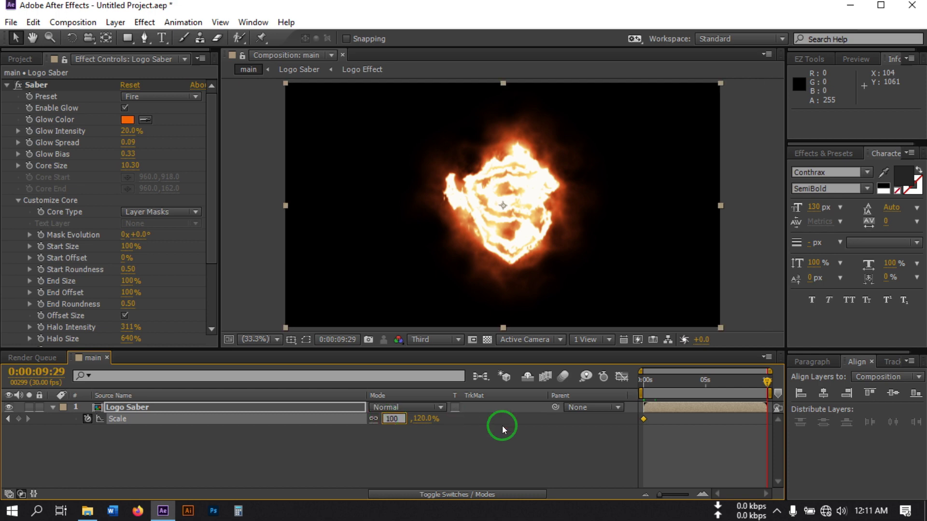
pyautogui.press('Home')
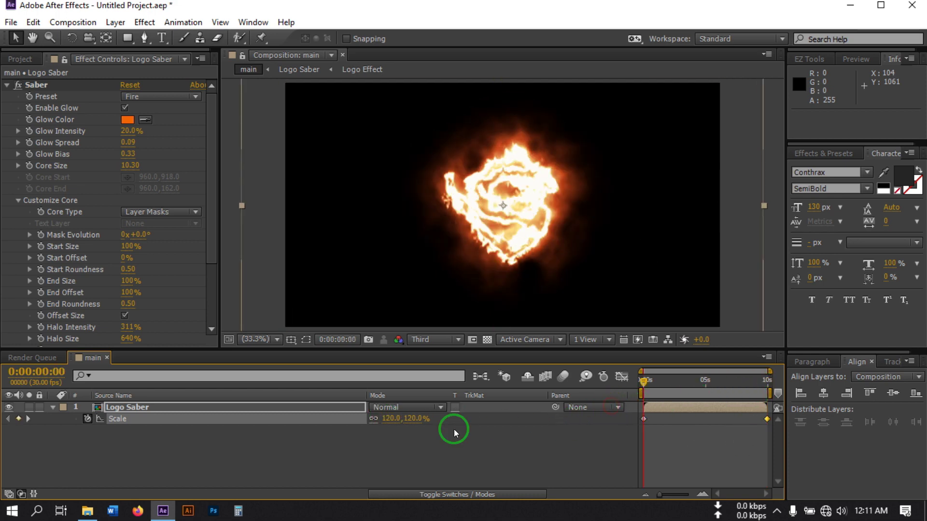
pyautogui.click(117, 407)
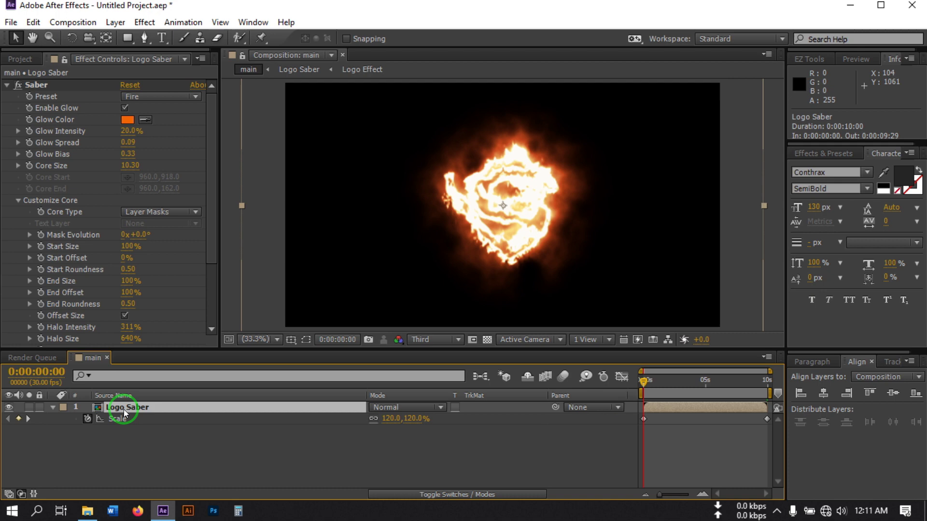
# - Keyframe the Saber End Offset at 0% on the first frame
pyautogui.click(127, 296)
pyautogui.scroll(-1, 79, 275)
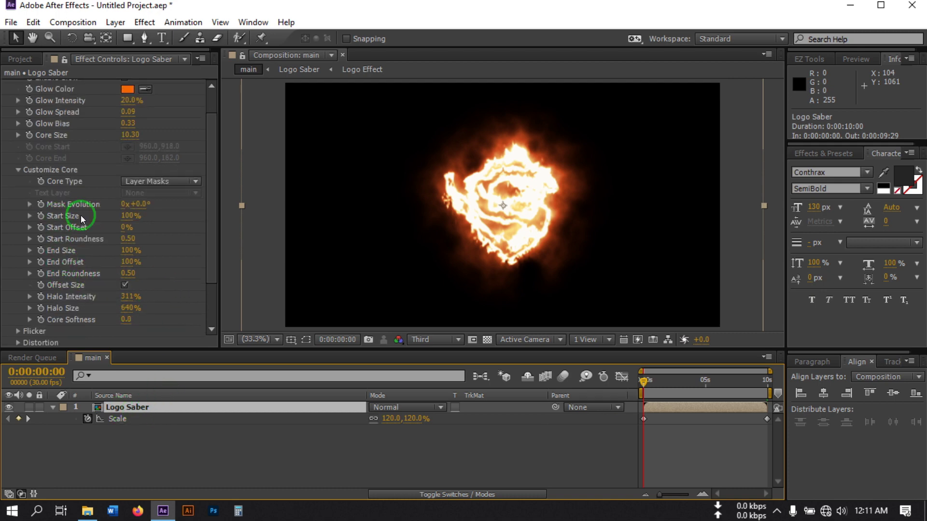
pyautogui.moveTo(125, 227); pyautogui.dragTo(199, 218)
pyautogui.hotkey('ctrl', 'z')
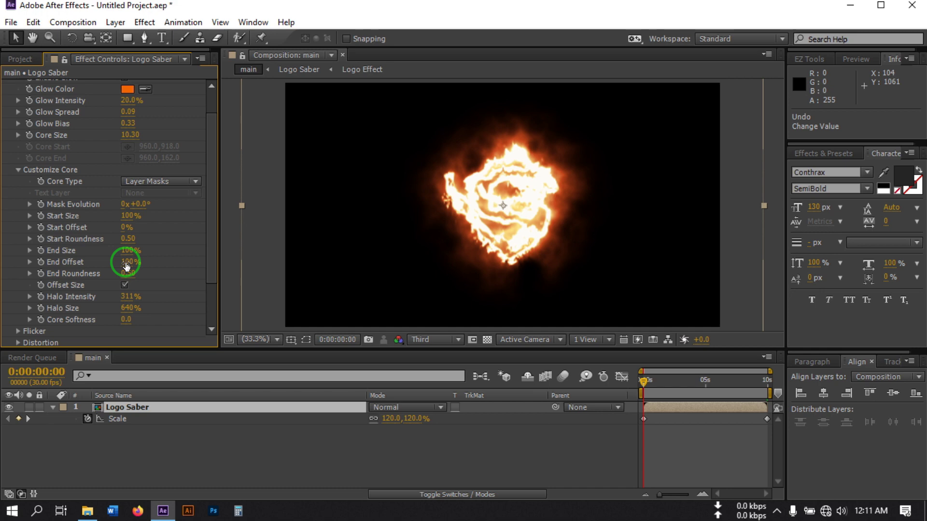
pyautogui.moveTo(126, 265); pyautogui.dragTo(3, 263)
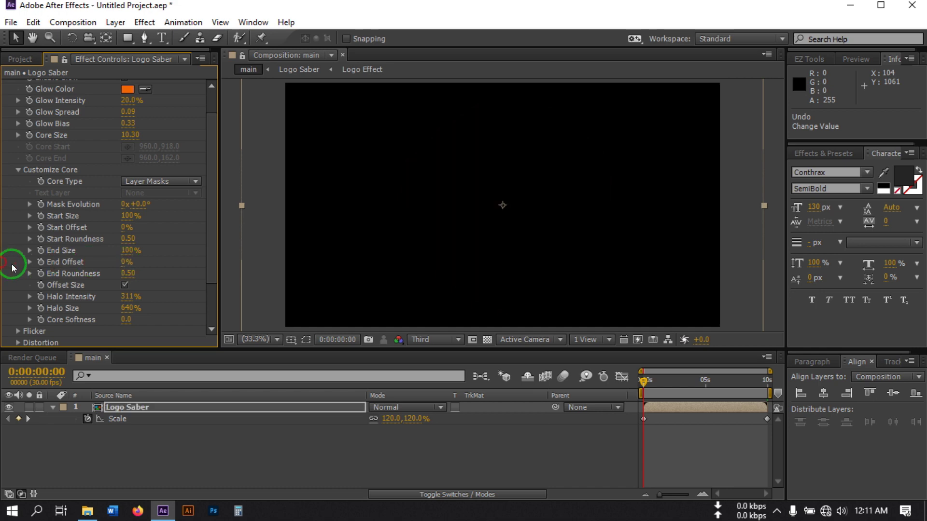
# - Set End Offset to 100% at 0:00:01:29 and preview the tracing from the start
pyautogui.click(667, 386)
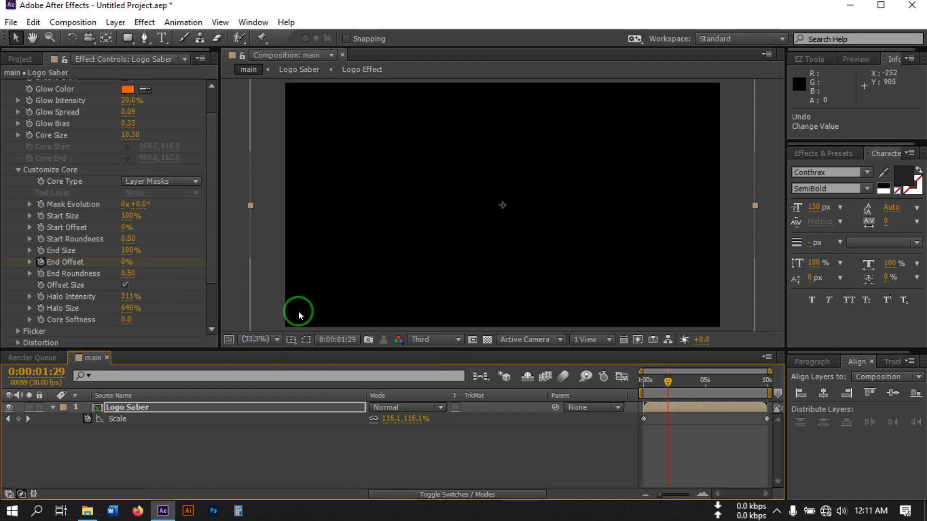
pyautogui.click(132, 264)
pyautogui.write('100')
pyautogui.press('Return')
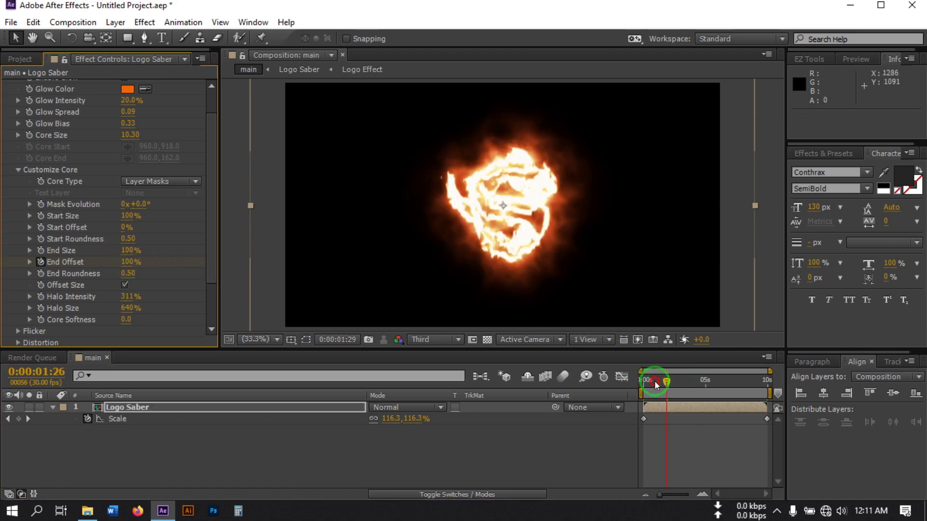
pyautogui.moveTo(656, 384); pyautogui.dragTo(618, 384)
pyautogui.press('space')
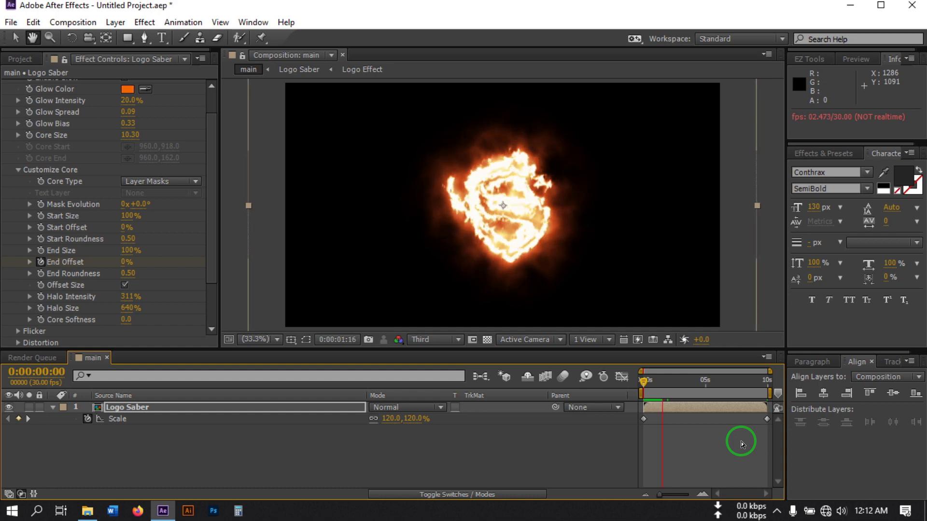
# - Replay the preview from the start, then stop at 0:00:02:09
pyautogui.click(662, 382)
pyautogui.press('Home')
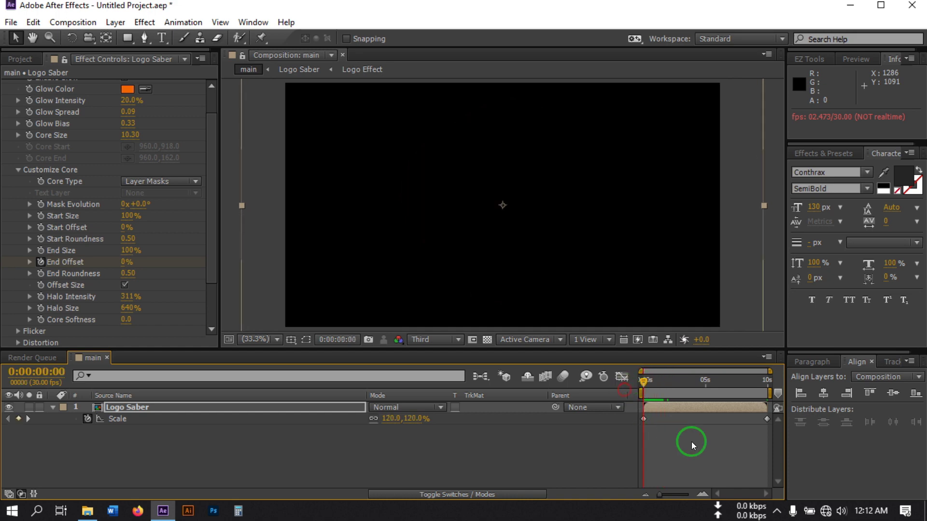
pyautogui.press('space')
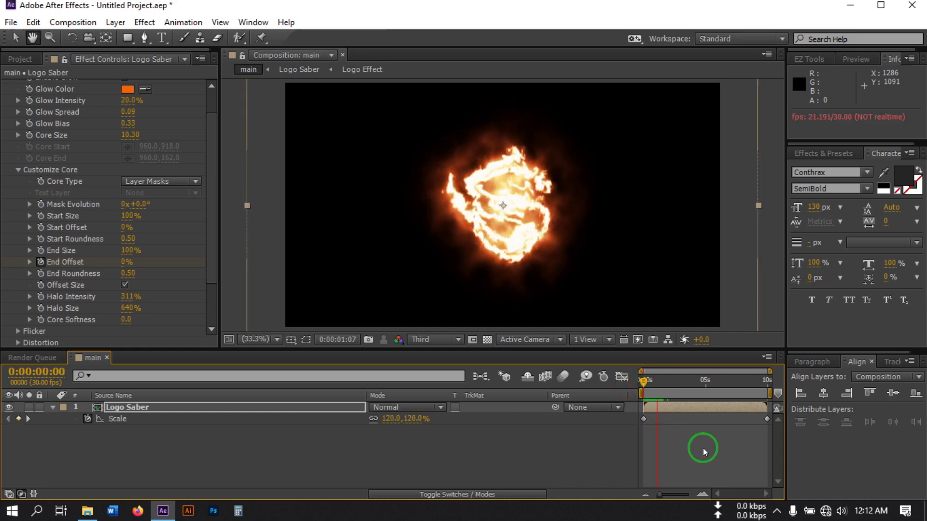
pyautogui.press('space')
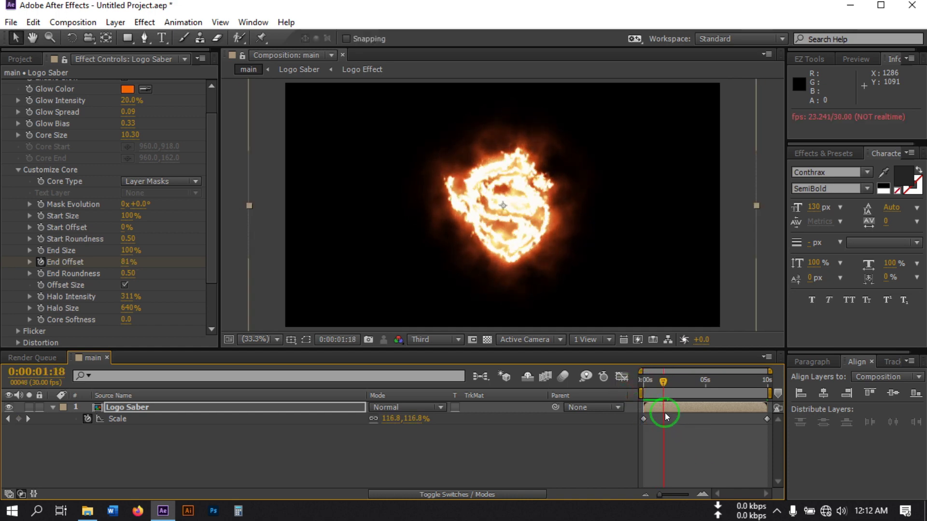
pyautogui.moveTo(663, 384); pyautogui.dragTo(671, 384)
pyautogui.click(476, 420)
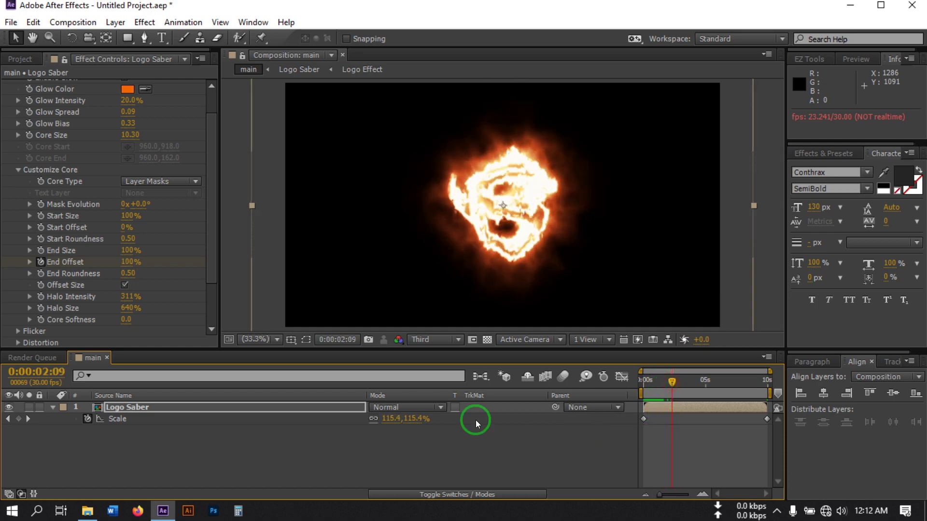
# - Reveal the keyframed properties and marquee-select all four End Offset and Scale keyframes
pyautogui.press('u')
pyautogui.click(668, 431)
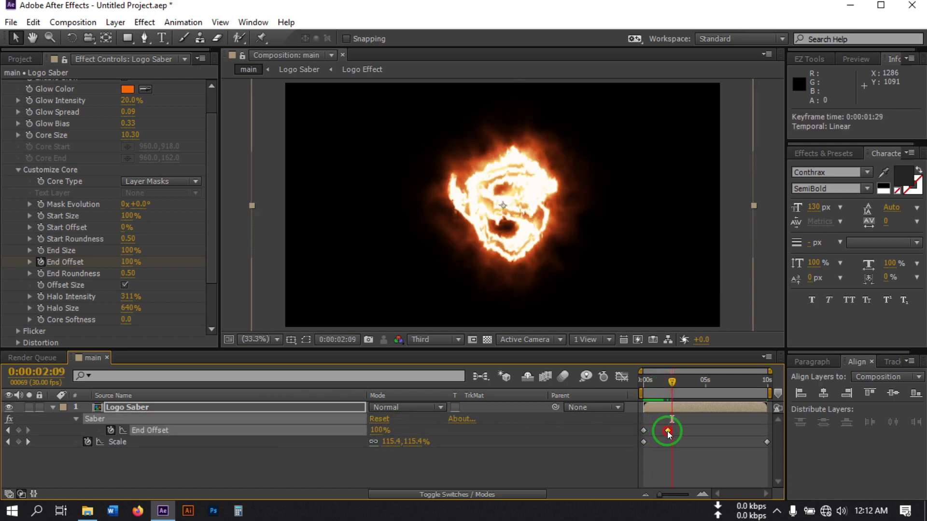
pyautogui.click(671, 435)
pyautogui.moveTo(661, 384); pyautogui.dragTo(637, 390)
pyautogui.moveTo(645, 466); pyautogui.dragTo(770, 428)
pyautogui.moveTo(744, 473); pyautogui.dragTo(631, 422)
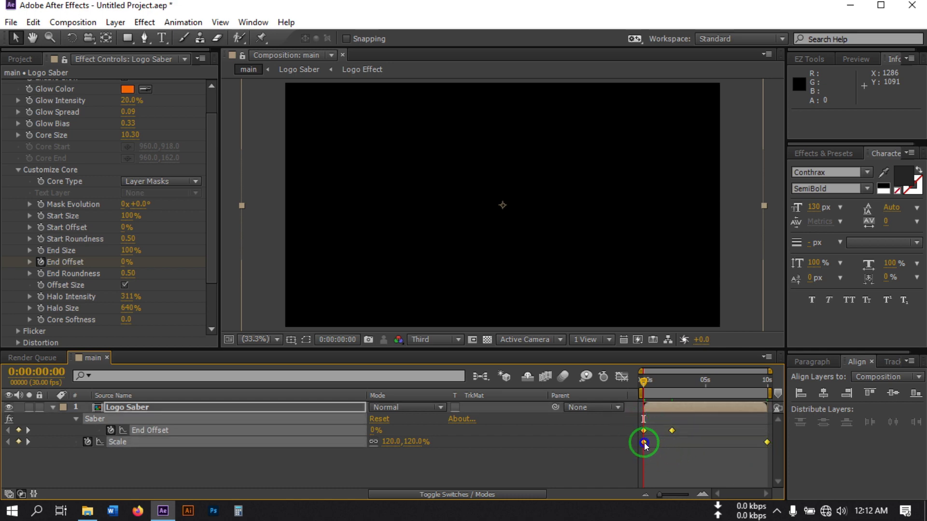
# - Apply Easy Ease to the selected End Offset and Scale keyframes
pyautogui.rightClick(645, 443)
pyautogui.moveTo(683, 433)
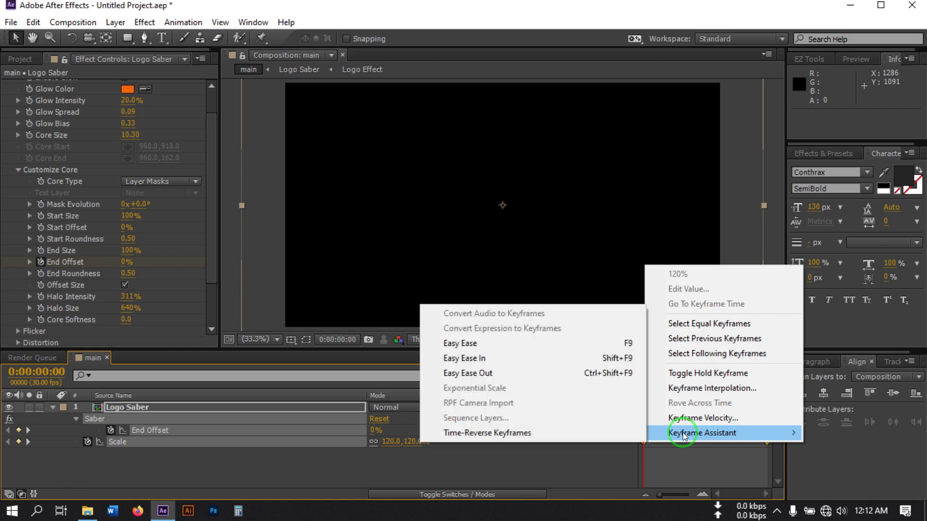
pyautogui.click(481, 344)
pyautogui.click(542, 474)
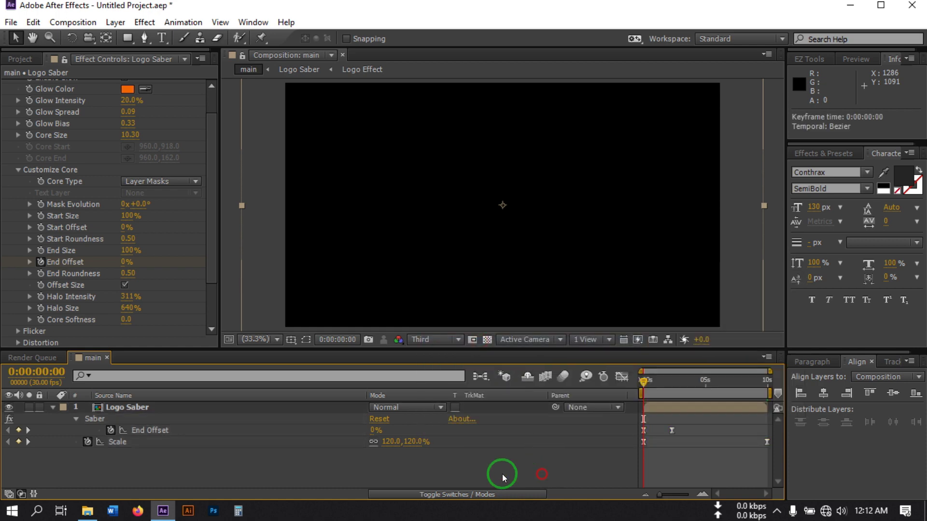
# - Collapse the layer, check the saber at 0:00:01:01, and duplicate Logo Saber
pyautogui.click(51, 406)
pyautogui.moveTo(643, 384); pyautogui.dragTo(664, 383)
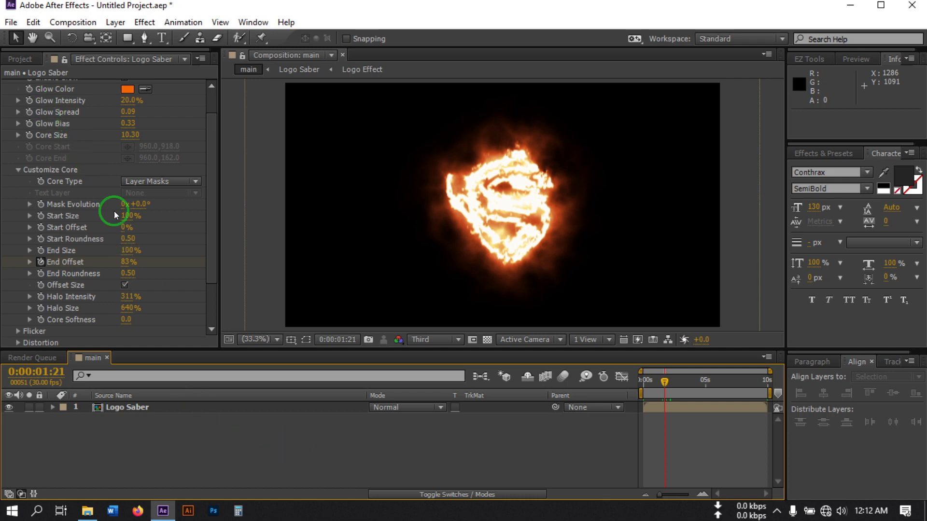
pyautogui.click(132, 407)
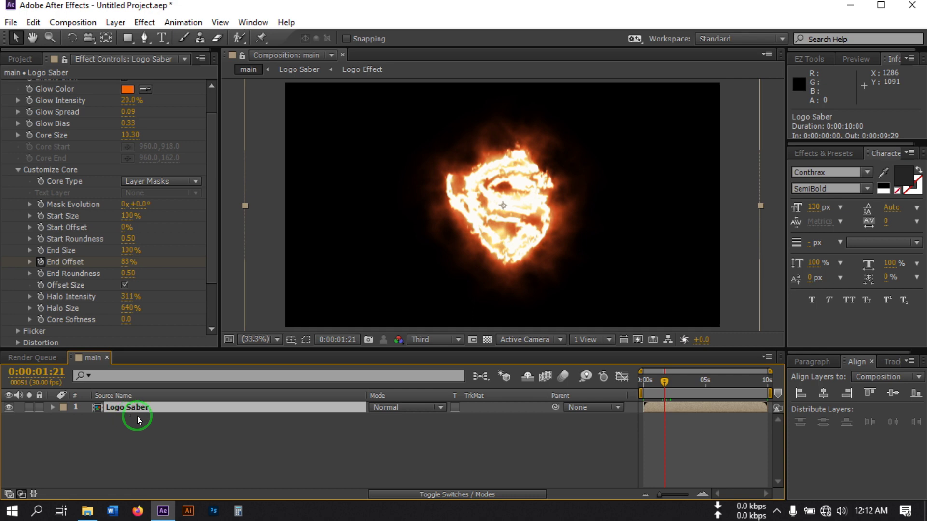
pyautogui.hotkey('ctrl', 'd')
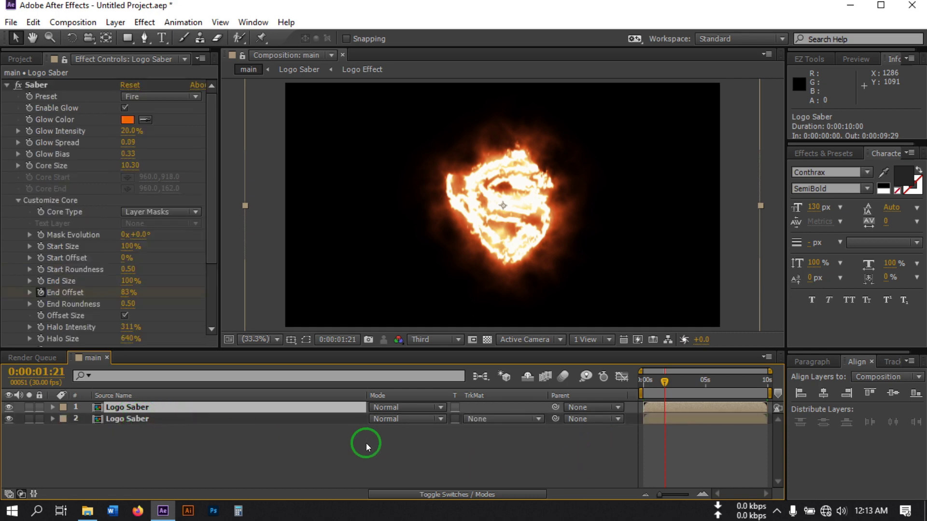
# - Delete the Saber effect from the top Logo Saber copy at 0:00:02:09
pyautogui.press('u')
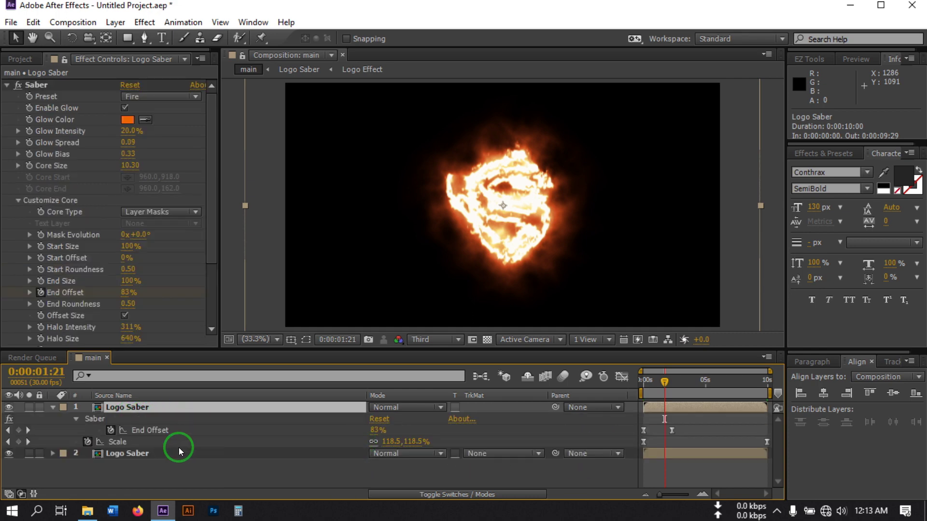
pyautogui.moveTo(665, 382); pyautogui.dragTo(671, 405)
pyautogui.click(651, 404)
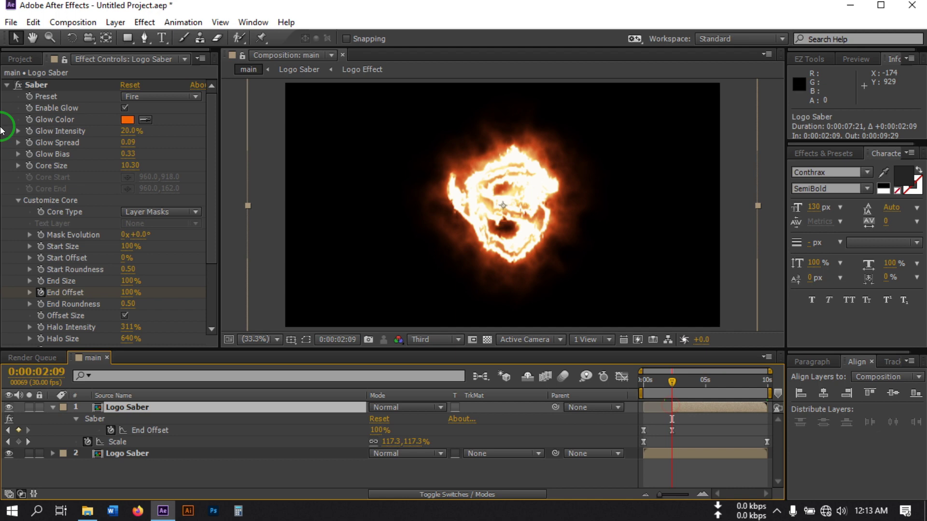
pyautogui.click(39, 85)
pyautogui.press('Delete')
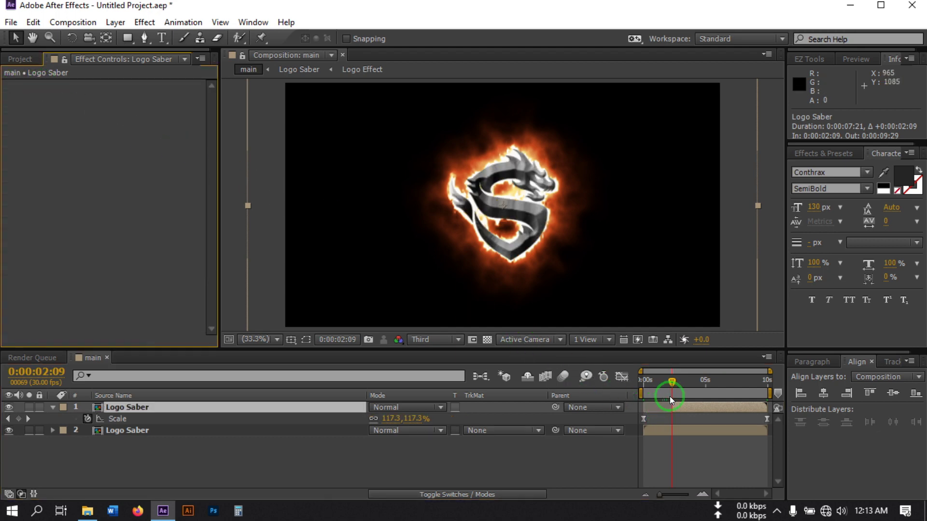
# - Keyframe the top layer's Opacity from 0% at 0:00:02:09 to 100% at 0:00:03:20
pyautogui.press('t')
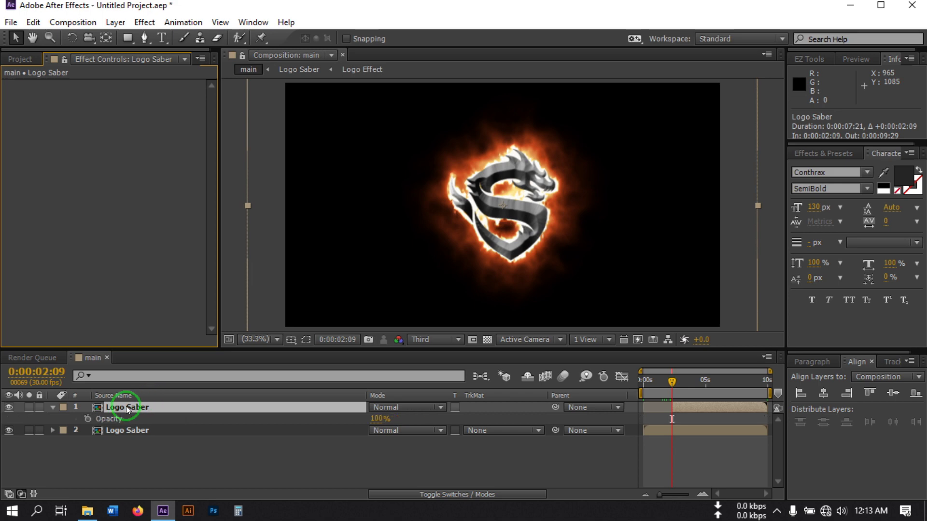
pyautogui.click(86, 419)
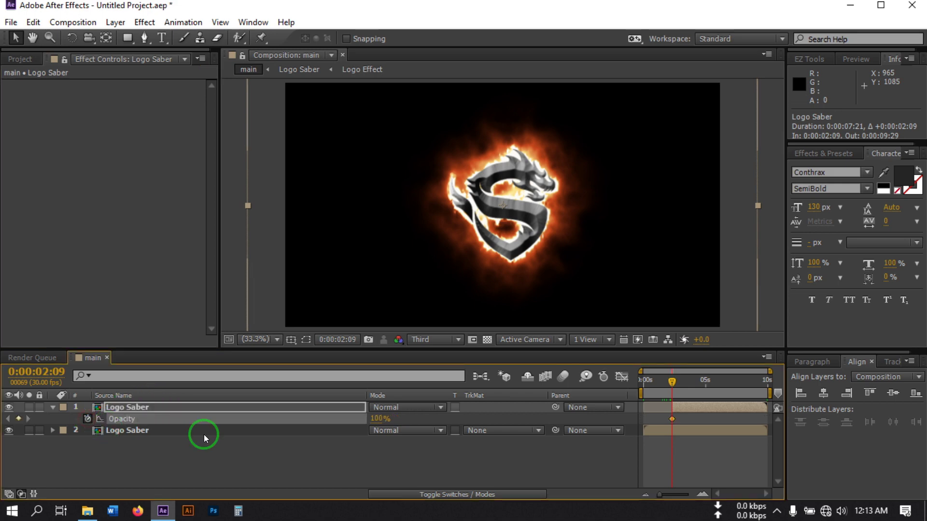
pyautogui.click(380, 419)
pyautogui.write('0')
pyautogui.click(641, 433)
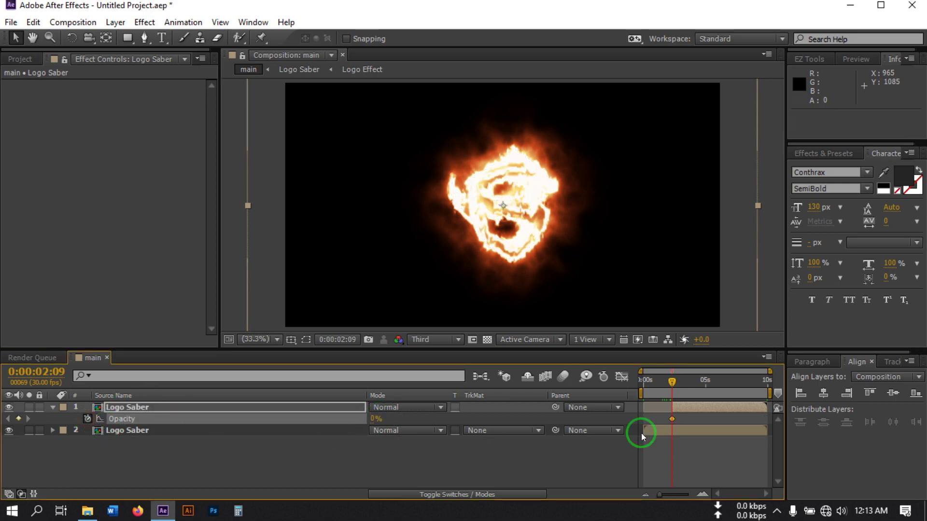
pyautogui.click(689, 389)
pyautogui.click(376, 419)
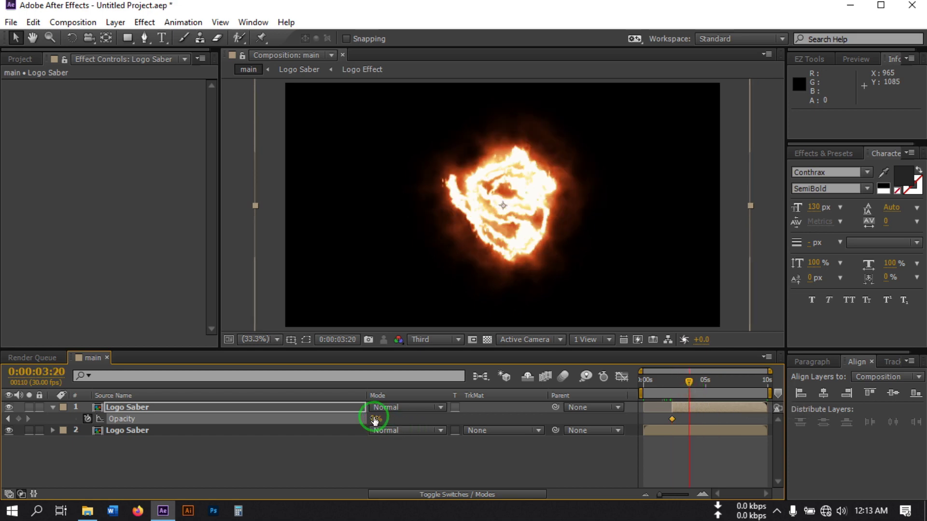
pyautogui.write('100')
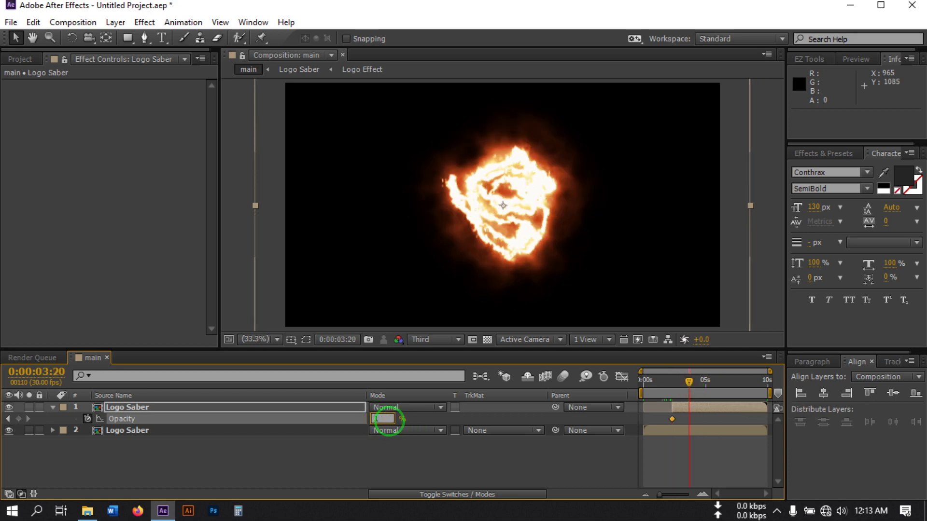
pyautogui.click(549, 429)
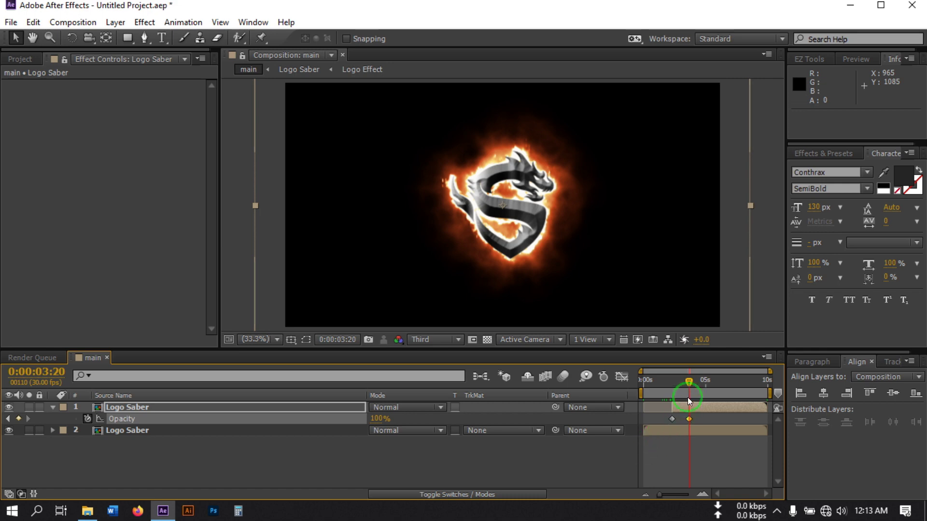
# - Keyframe the second layer's Opacity from 100% at 0:00:02:09 to 0% at 0:00:03:20
pyautogui.click(156, 428)
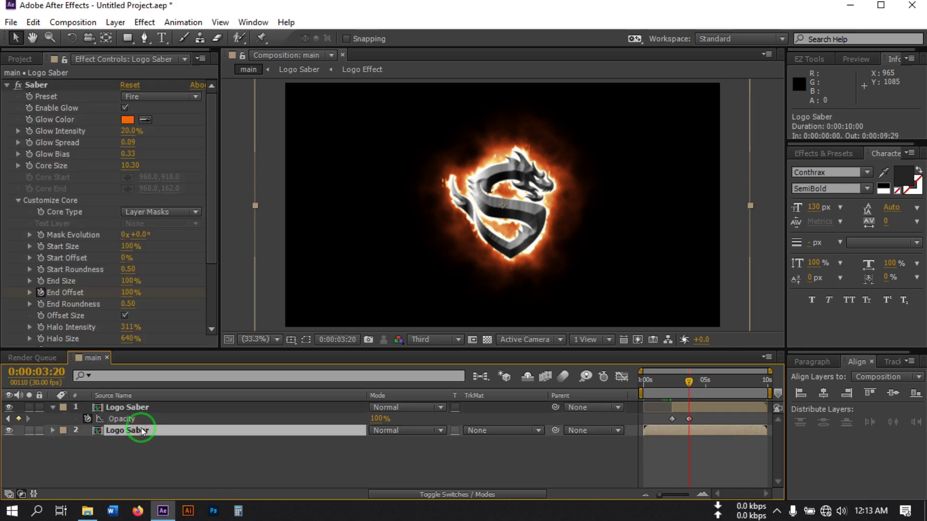
pyautogui.press('t')
pyautogui.click(378, 442)
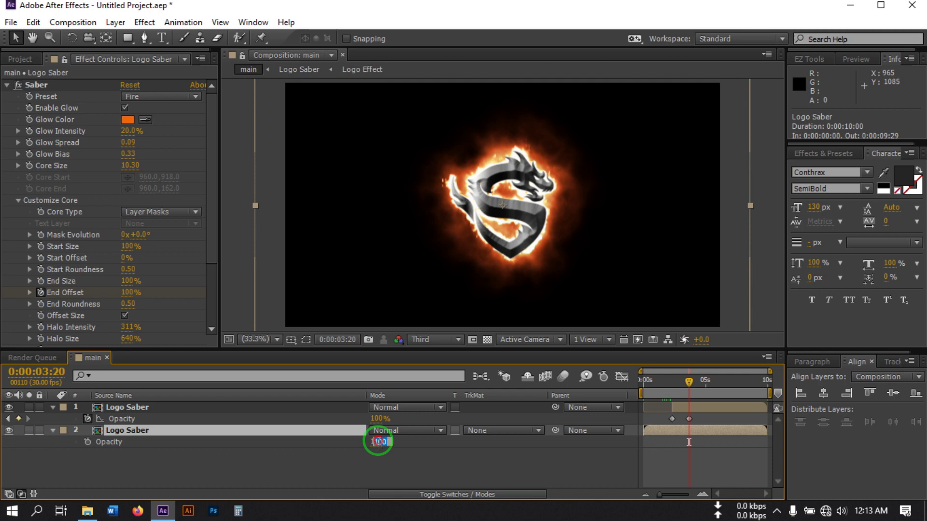
pyautogui.write('0')
pyautogui.click(469, 460)
pyautogui.click(84, 441)
pyautogui.moveTo(688, 387); pyautogui.dragTo(673, 389)
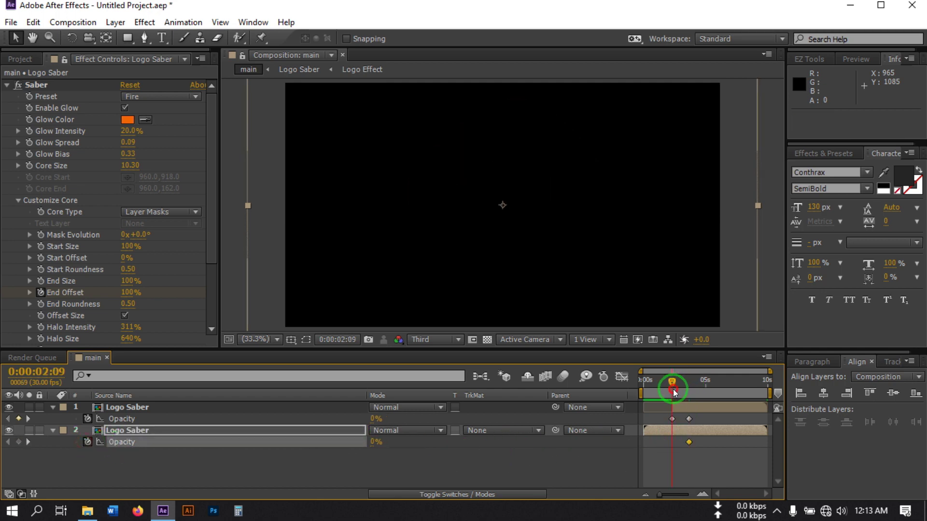
pyautogui.click(375, 443)
pyautogui.write('100')
pyautogui.click(626, 470)
# - Apply Easy Ease to all four Opacity keyframes and check the crossfade at 0:00:03:12
pyautogui.click(680, 465)
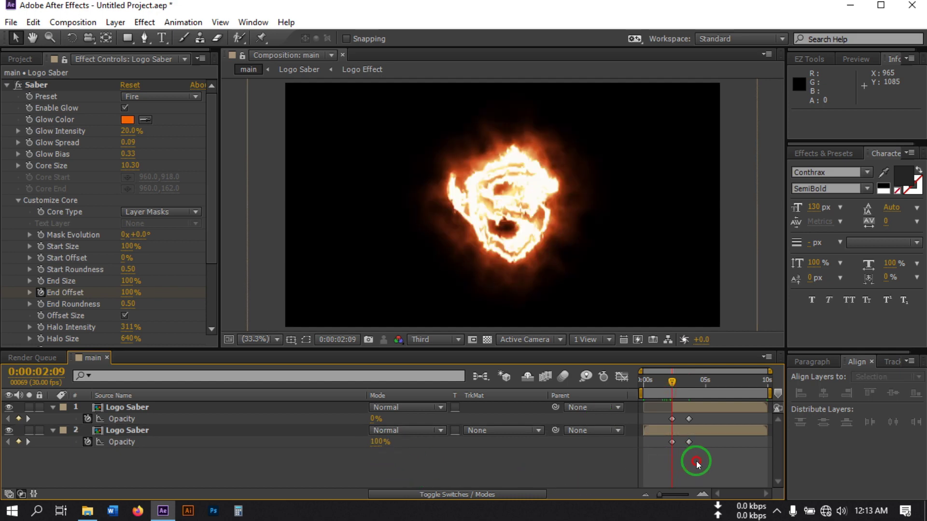
pyautogui.moveTo(696, 462); pyautogui.dragTo(664, 416)
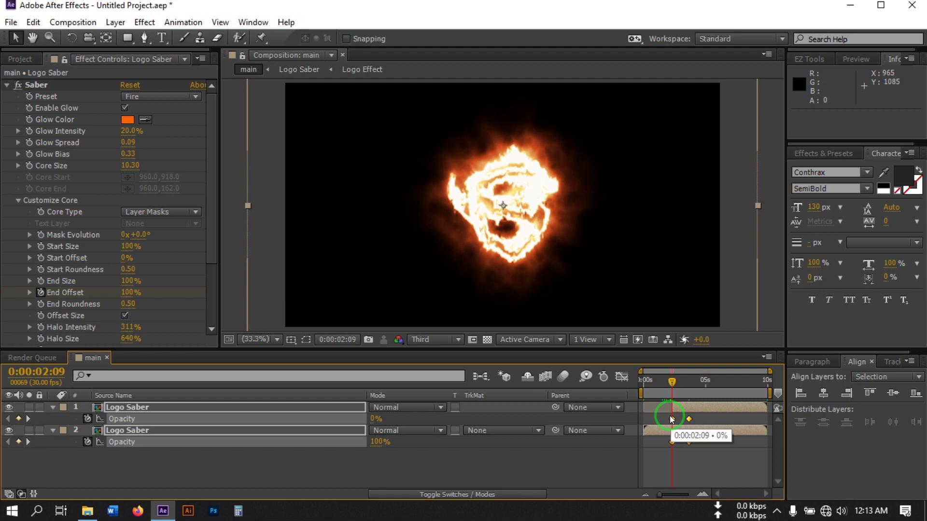
pyautogui.rightClick(688, 419)
pyautogui.moveTo(699, 416)
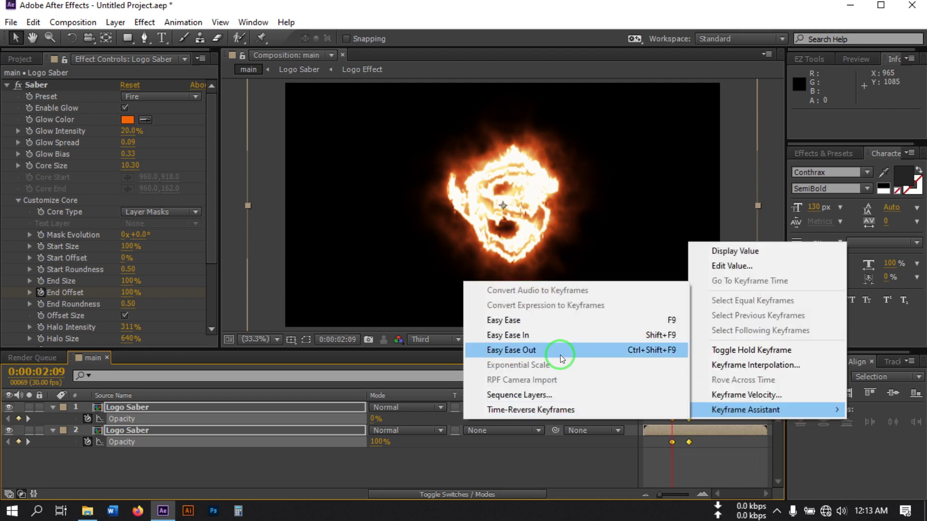
pyautogui.click(530, 320)
pyautogui.click(683, 461)
pyautogui.moveTo(671, 383); pyautogui.dragTo(638, 395)
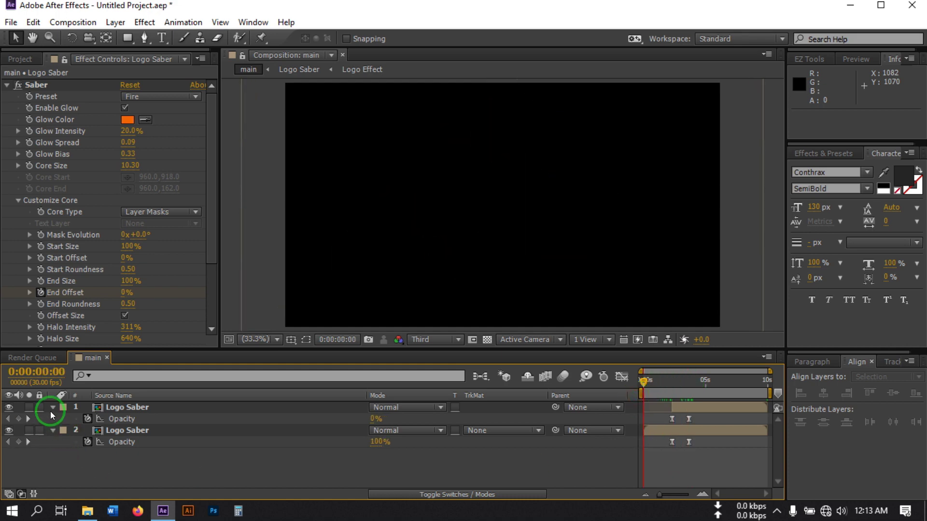
# - Collapse both Logo Saber layers and show the Project panel's item list
pyautogui.click(53, 428)
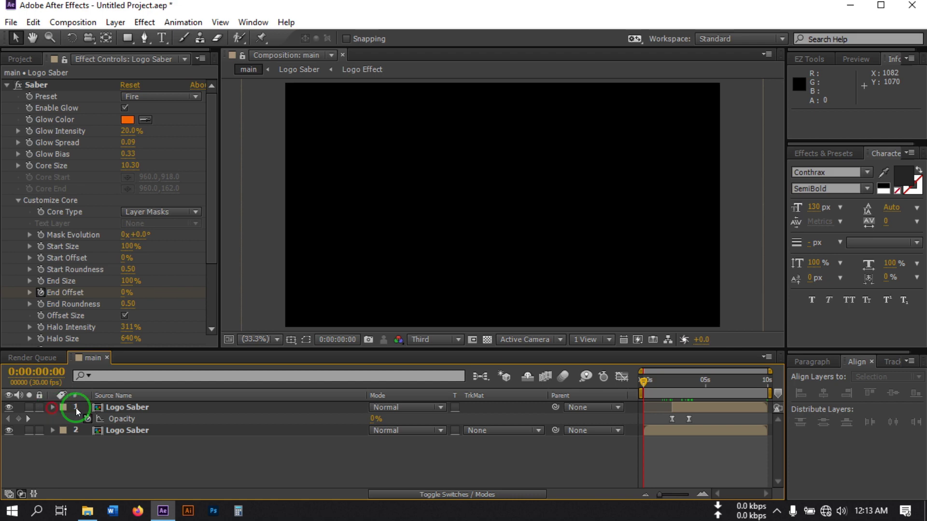
pyautogui.click(52, 408)
pyautogui.click(112, 414)
pyautogui.click(131, 437)
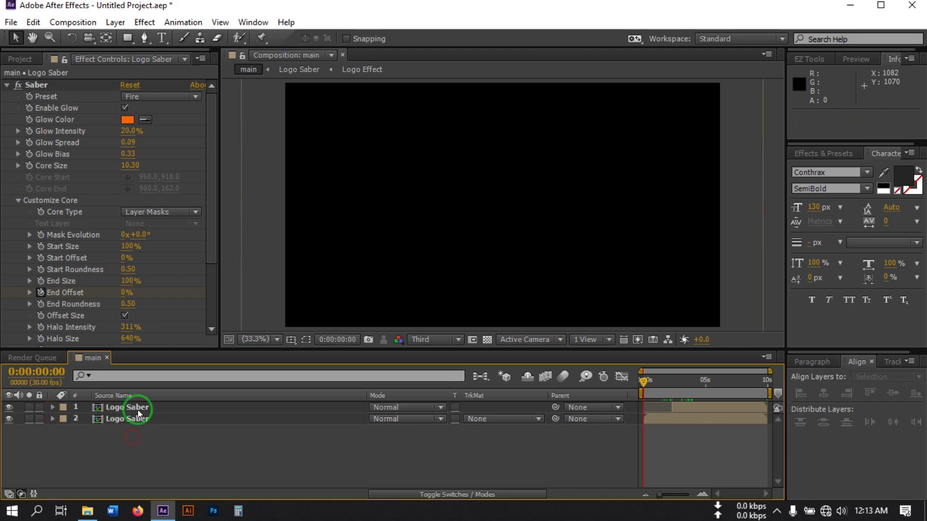
pyautogui.click(18, 59)
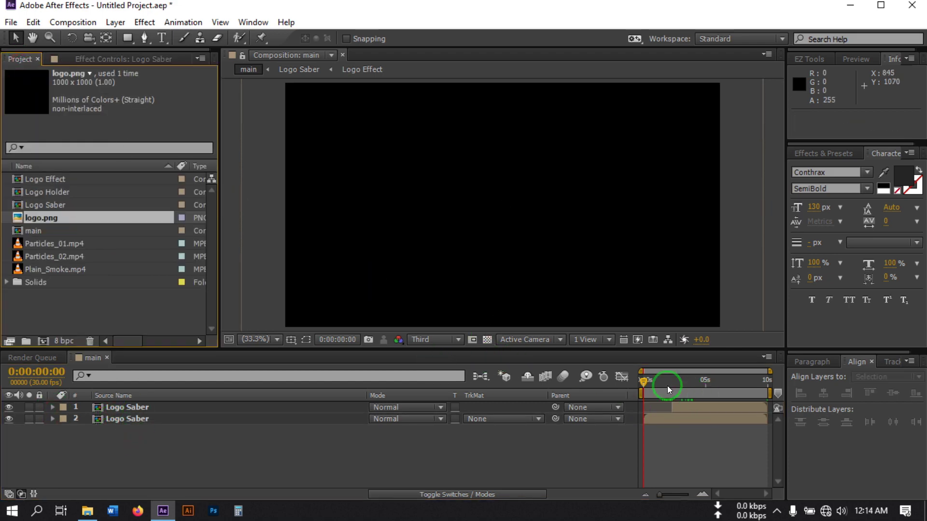
# - Drag Plain_Smoke.mp4 into the timeline above the Logo Saber layers
pyautogui.moveTo(643, 384); pyautogui.dragTo(662, 383)
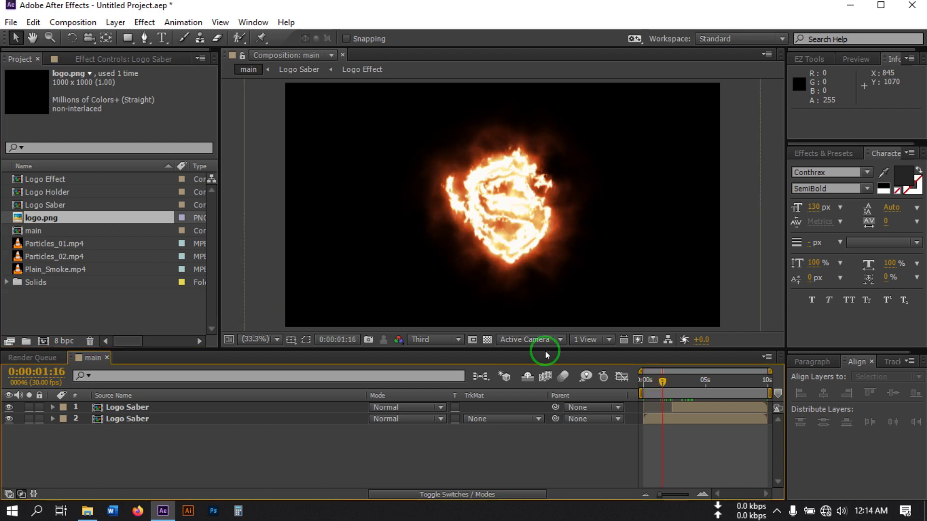
pyautogui.click(44, 274)
pyautogui.moveTo(44, 275); pyautogui.dragTo(111, 404)
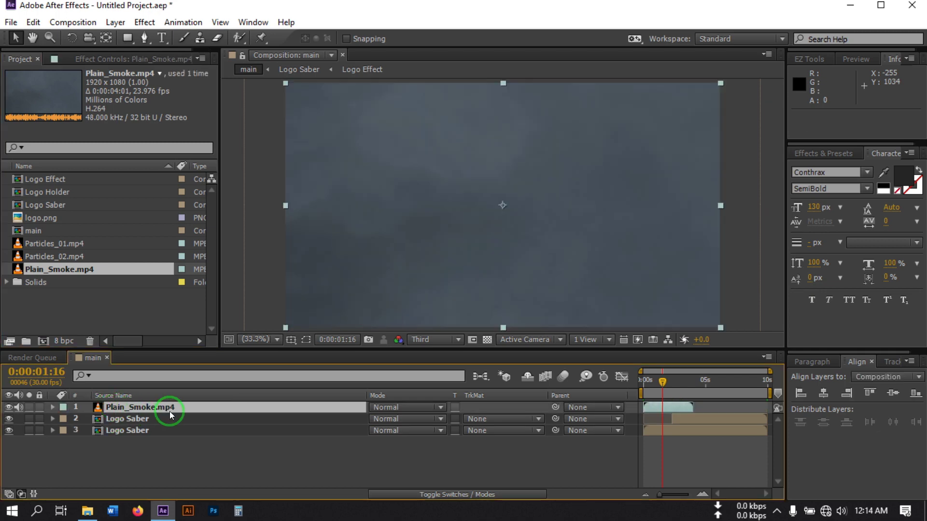
# - Duplicate the smoke layer and shift the second copy to start around 0:00:04:01
pyautogui.hotkey('ctrl', 'd')
pyautogui.hotkey('ctrl', 'd')
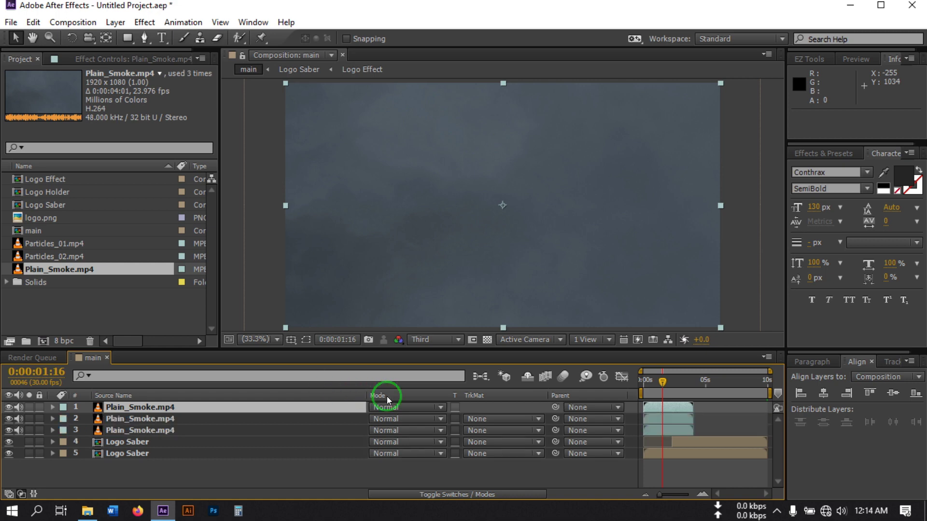
pyautogui.moveTo(683, 407); pyautogui.dragTo(676, 477)
pyautogui.moveTo(664, 383); pyautogui.dragTo(692, 382)
pyautogui.moveTo(681, 419); pyautogui.dragTo(777, 405)
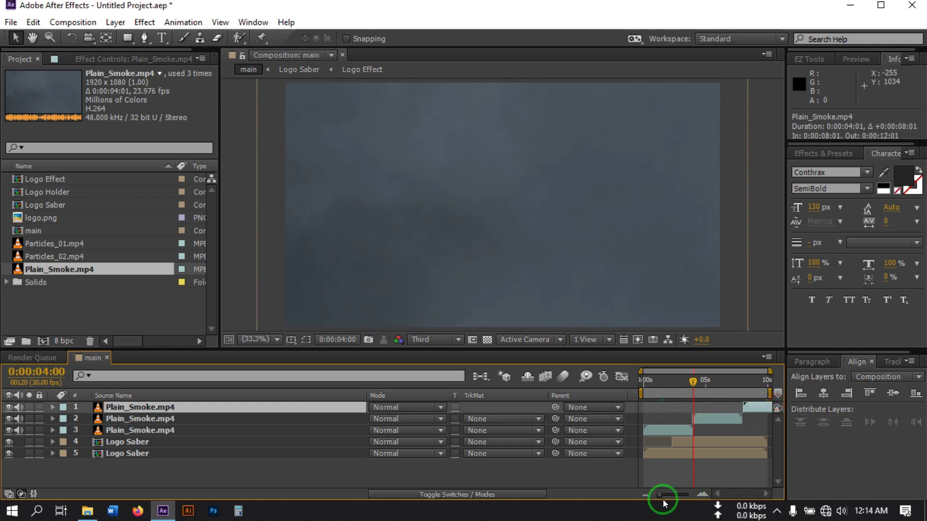
pyautogui.moveTo(662, 494); pyautogui.dragTo(687, 493)
pyautogui.moveTo(683, 415); pyautogui.dragTo(734, 416)
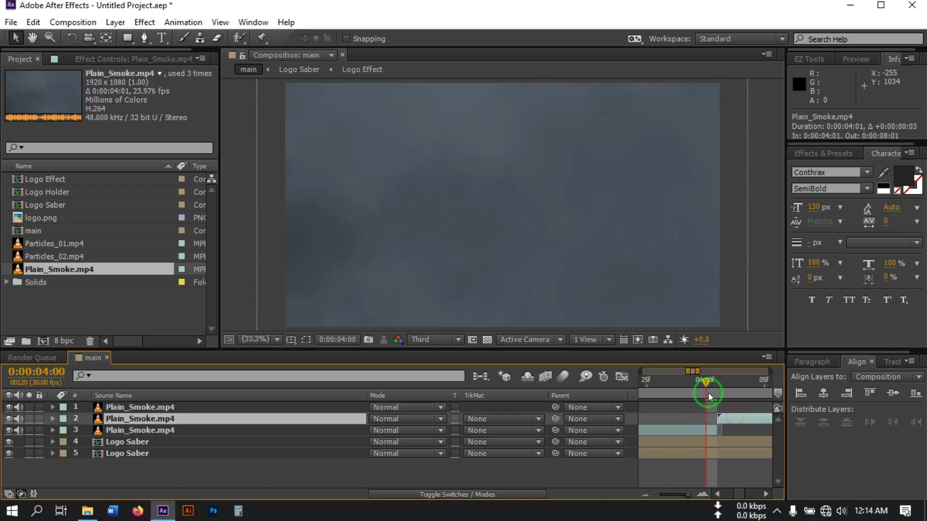
pyautogui.moveTo(708, 385); pyautogui.dragTo(717, 387)
pyautogui.moveTo(688, 494); pyautogui.dragTo(662, 497)
# - Move the first smoke copy to start at 0:00:08:02 and select all three layers
pyautogui.moveTo(713, 401); pyautogui.dragTo(755, 389)
pyautogui.moveTo(662, 495); pyautogui.dragTo(686, 497)
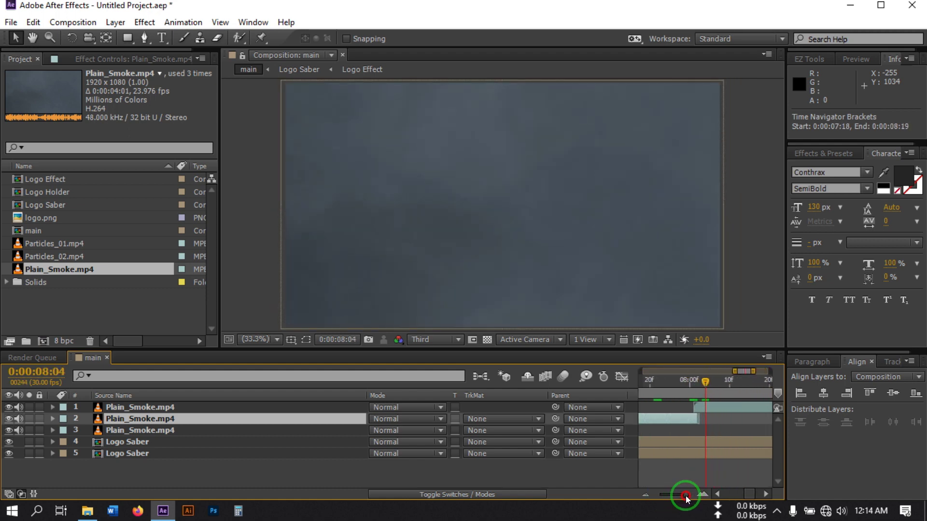
pyautogui.moveTo(695, 407); pyautogui.dragTo(697, 407)
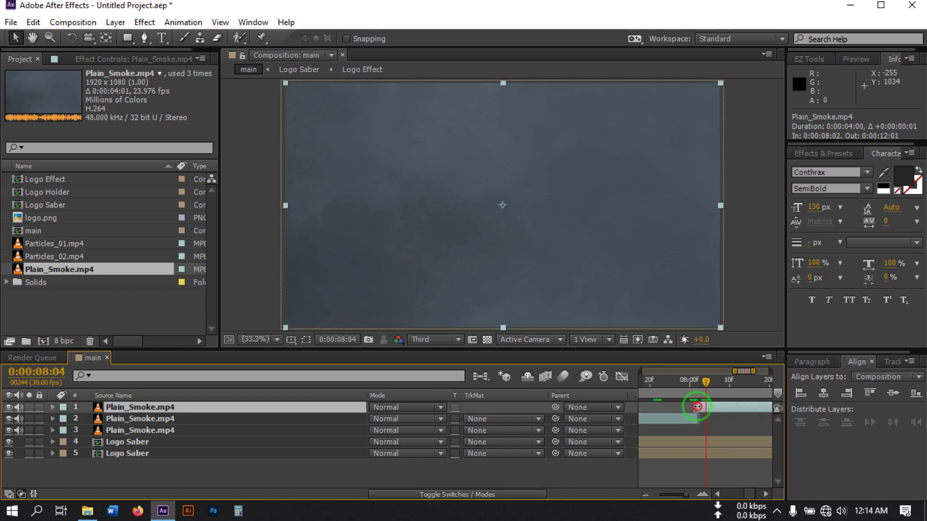
pyautogui.moveTo(686, 495); pyautogui.dragTo(648, 497)
pyautogui.moveTo(746, 384); pyautogui.dragTo(731, 384)
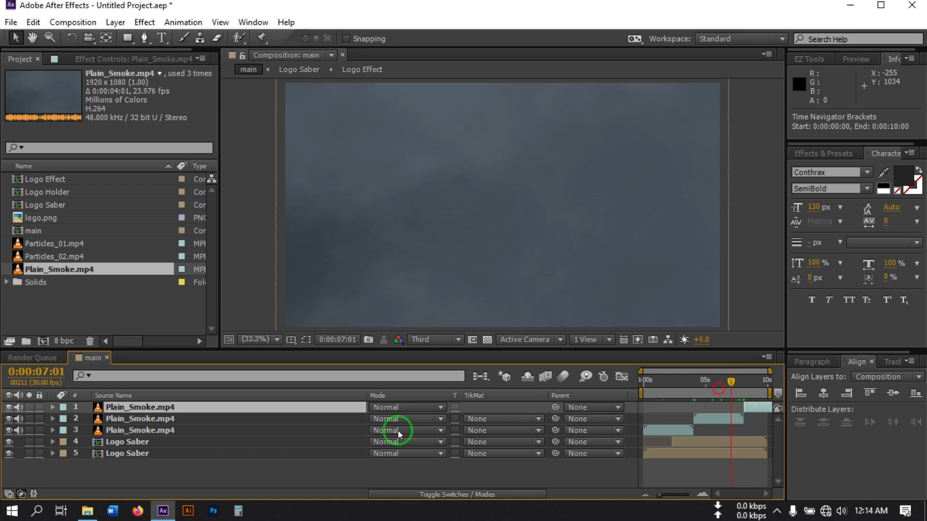
pyautogui.keyDown('shift'); pyautogui.click(155, 430); pyautogui.keyUp('shift')
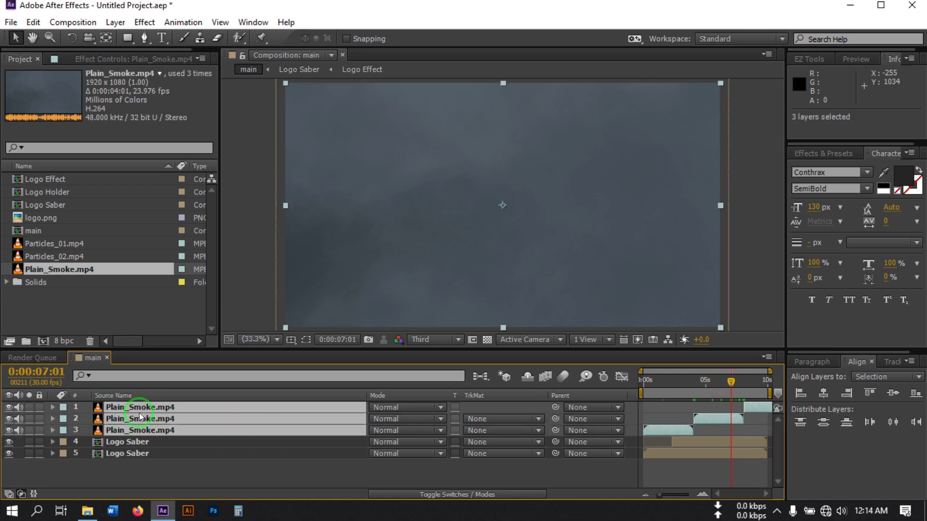
# - Pre-compose the three smoke layers into a new comp named 'Smoke', moving all attributes
pyautogui.rightClick(141, 417)
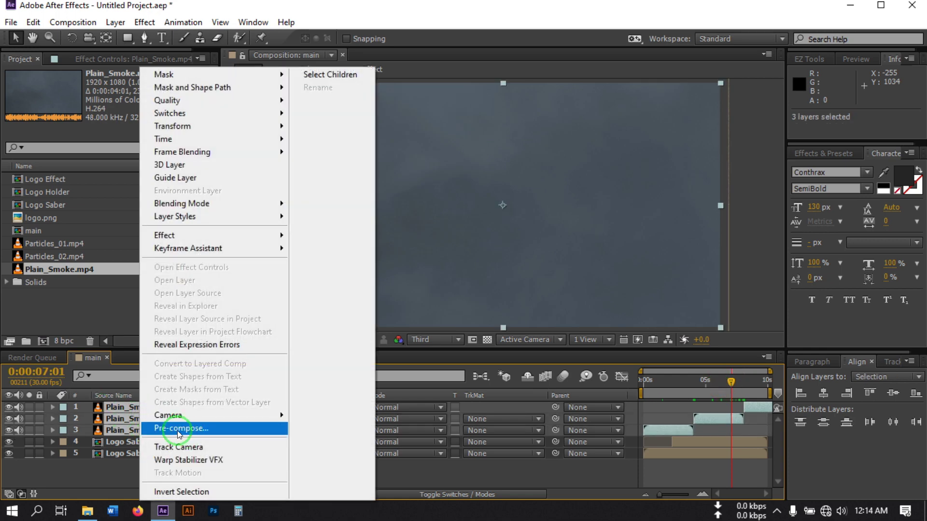
pyautogui.click(177, 428)
pyautogui.write('Smoke')
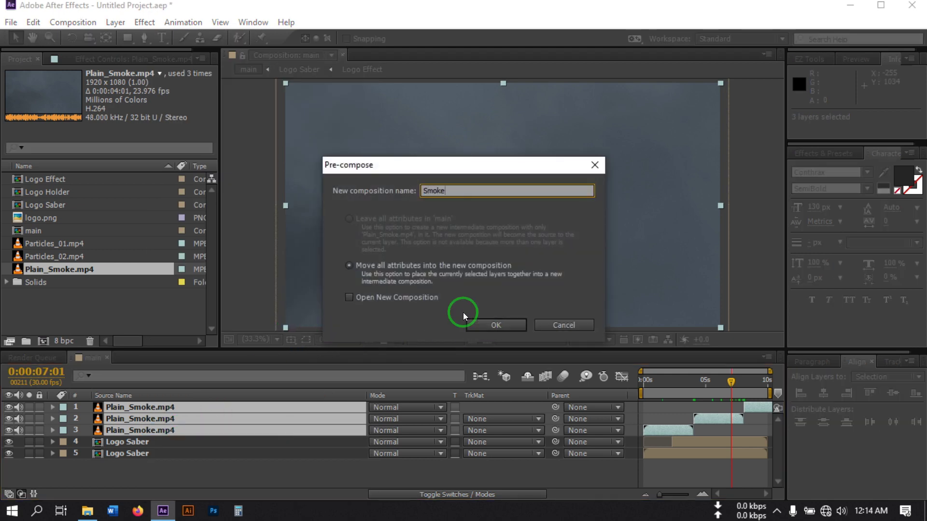
pyautogui.click(359, 267)
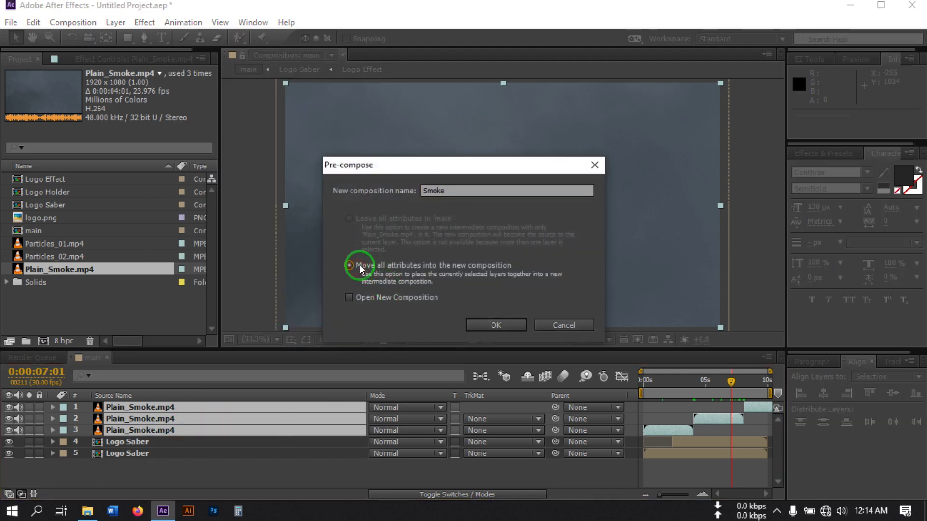
pyautogui.click(491, 313)
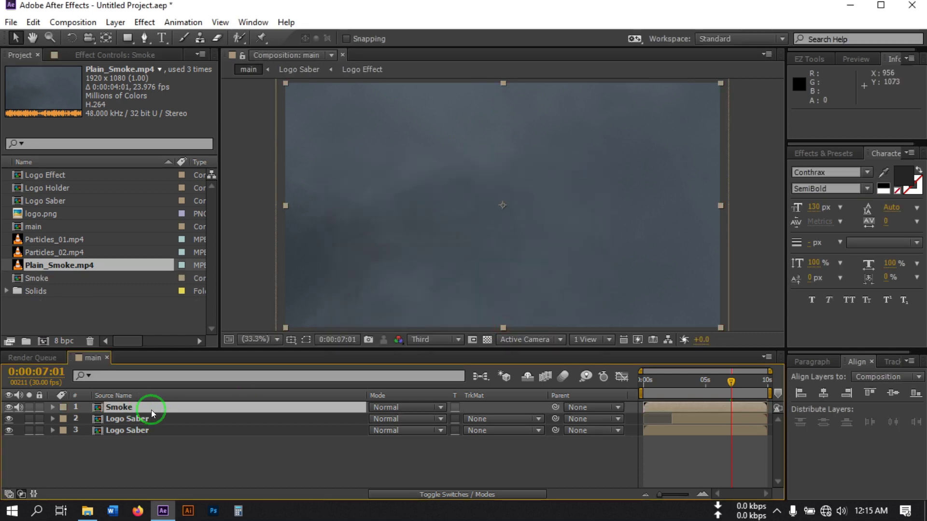
# - Set the Smoke layer's opacity to 30% and scrub to check the logo showing through
pyautogui.press('t')
pyautogui.click(379, 419)
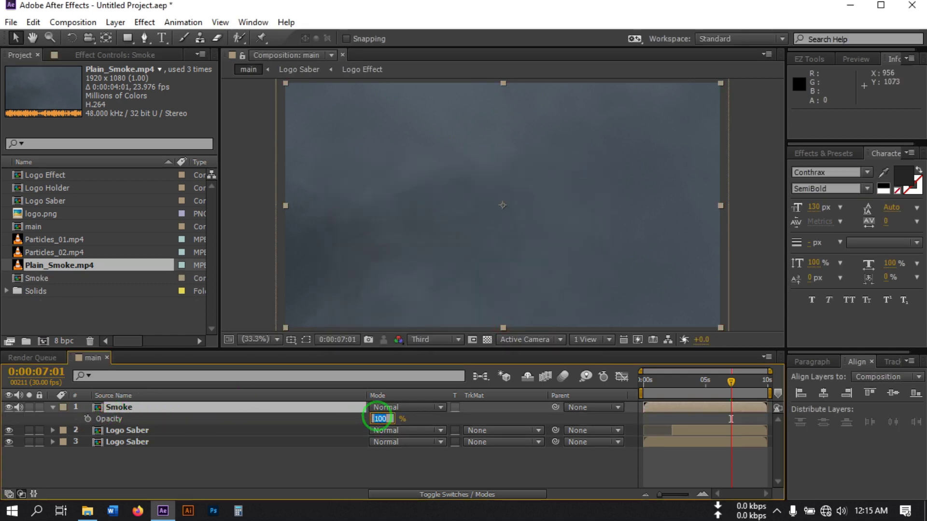
pyautogui.write('30')
pyautogui.press('Return')
pyautogui.click(406, 469)
pyautogui.moveTo(720, 390); pyautogui.dragTo(674, 401)
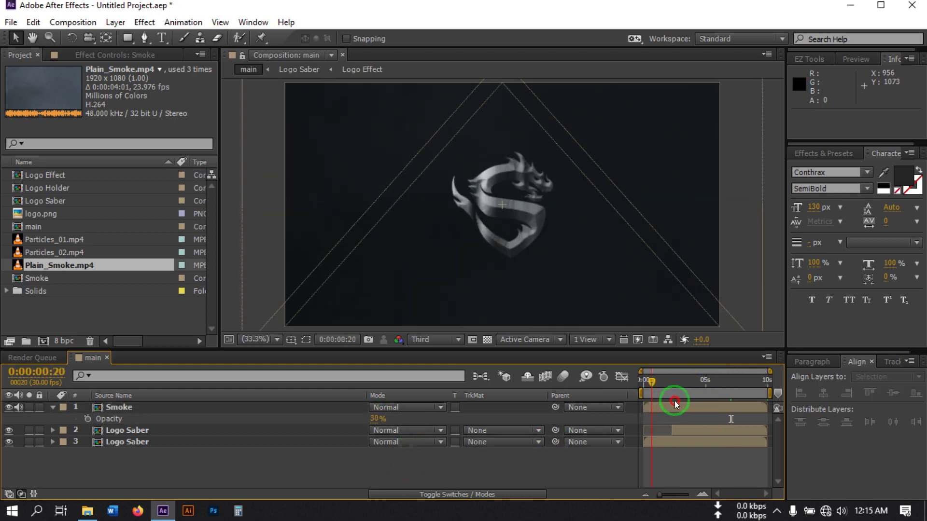
pyautogui.click(52, 408)
# - Place Particles_01.mp4 above the Logo Saber layers, scale it to 150%, and blend it with Add
pyautogui.click(54, 253)
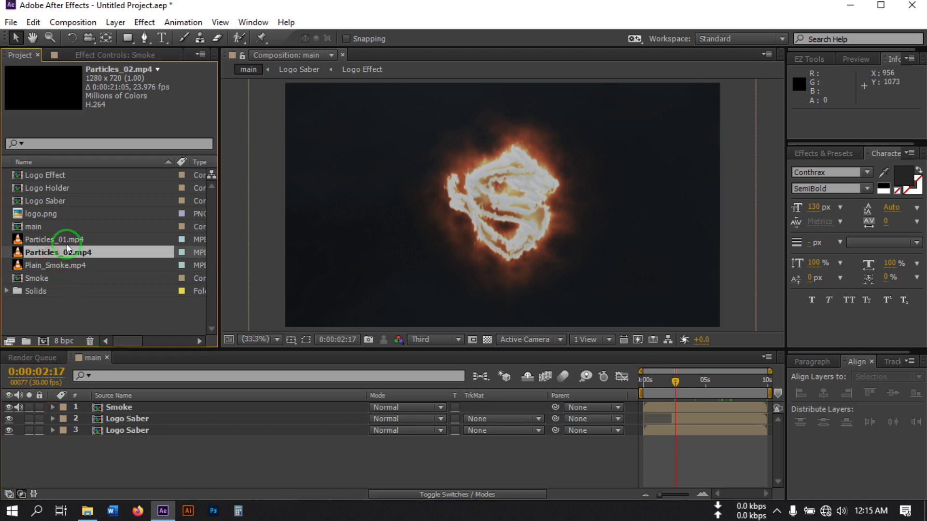
pyautogui.keyDown('ctrl'); pyautogui.click(62, 240); pyautogui.keyUp('ctrl')
pyautogui.click(116, 459)
pyautogui.click(65, 301)
pyautogui.moveTo(54, 237); pyautogui.dragTo(120, 418)
pyautogui.moveTo(358, 207); pyautogui.dragTo(284, 216)
pyautogui.click(299, 474)
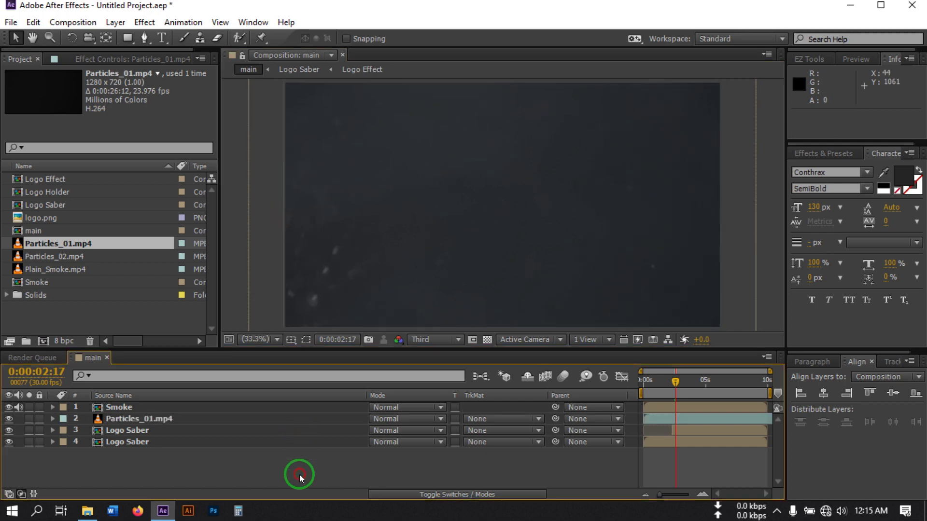
pyautogui.moveTo(664, 384); pyautogui.dragTo(677, 419)
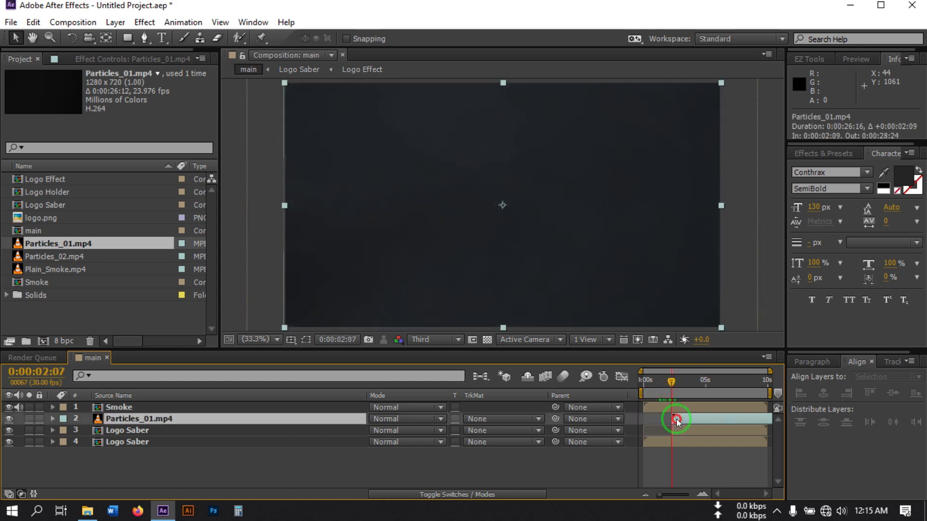
pyautogui.moveTo(672, 382); pyautogui.dragTo(678, 383)
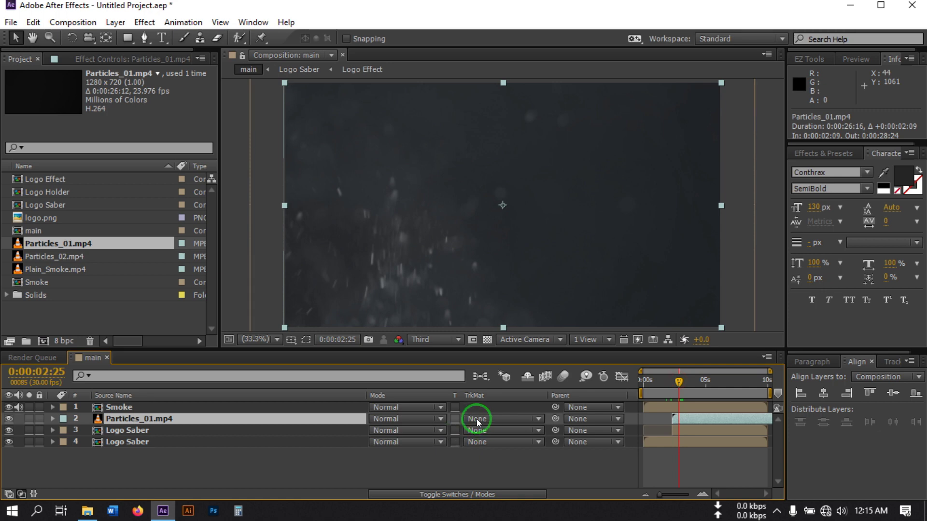
pyautogui.click(402, 418)
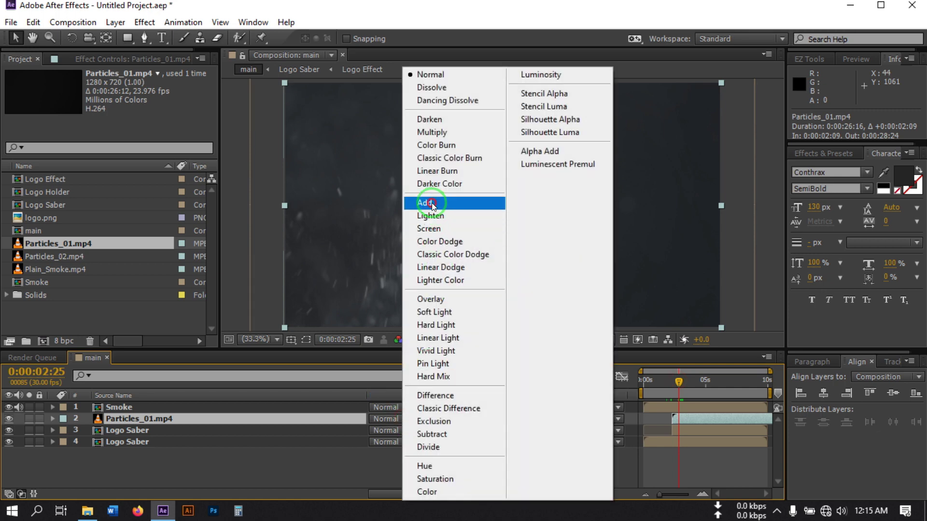
pyautogui.click(432, 202)
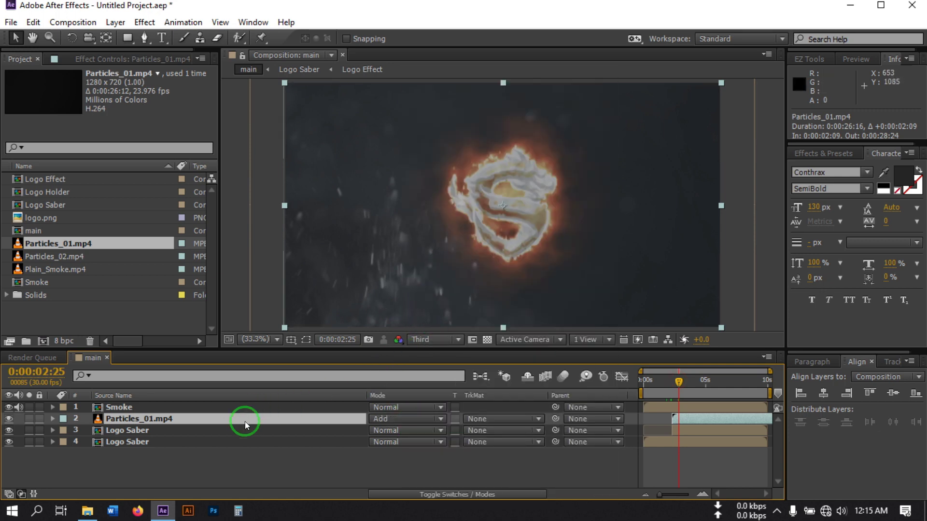
# - Place Particles_02.mp4 under the first particles layer in Add mode, scaled up to fill the frame
pyautogui.click(52, 257)
pyautogui.moveTo(52, 257); pyautogui.dragTo(87, 422)
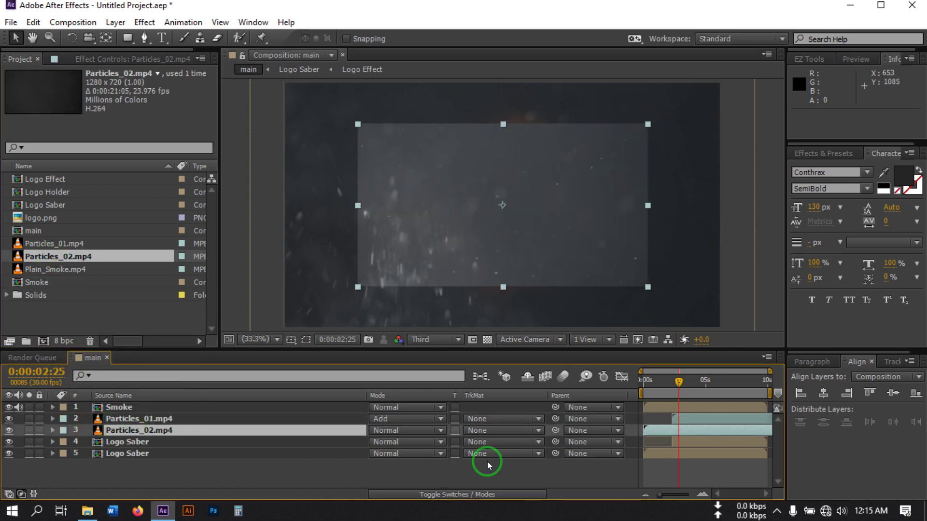
pyautogui.click(390, 431)
pyautogui.click(416, 136)
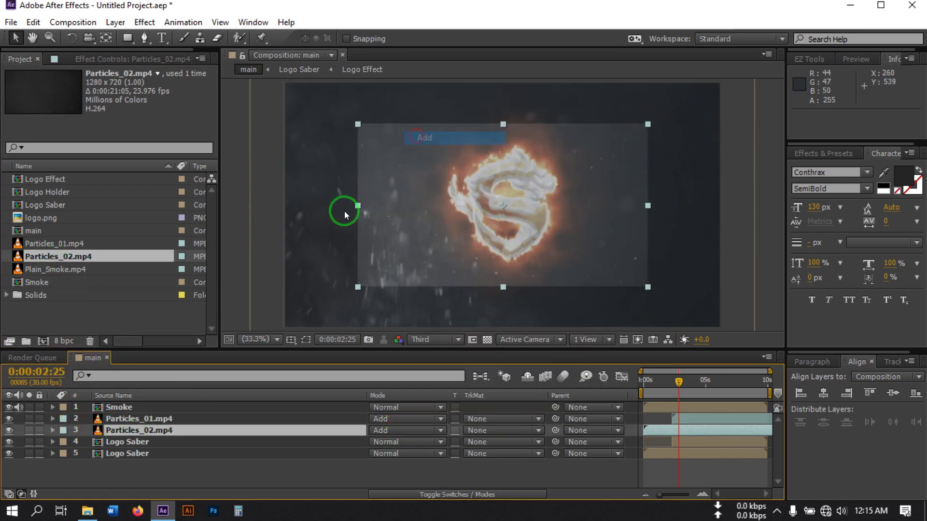
pyautogui.moveTo(360, 205); pyautogui.dragTo(285, 218)
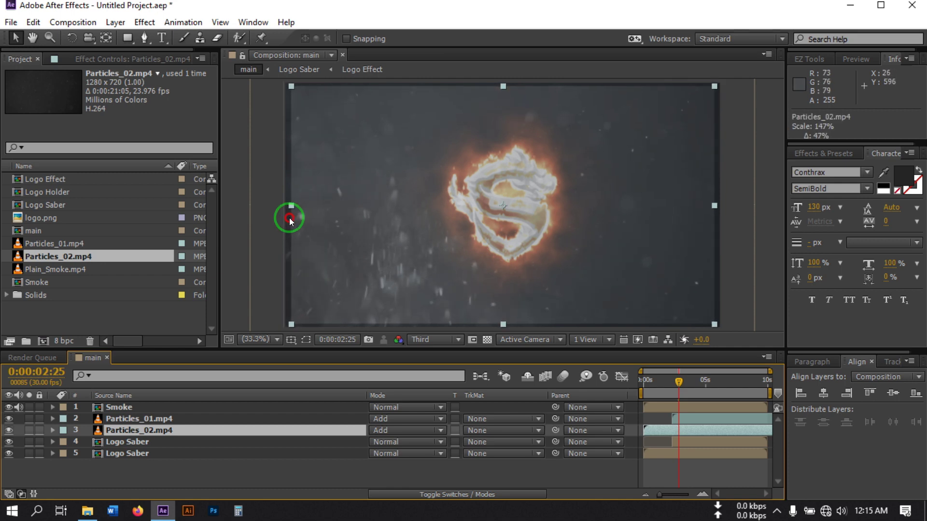
pyautogui.click(328, 474)
pyautogui.click(144, 430)
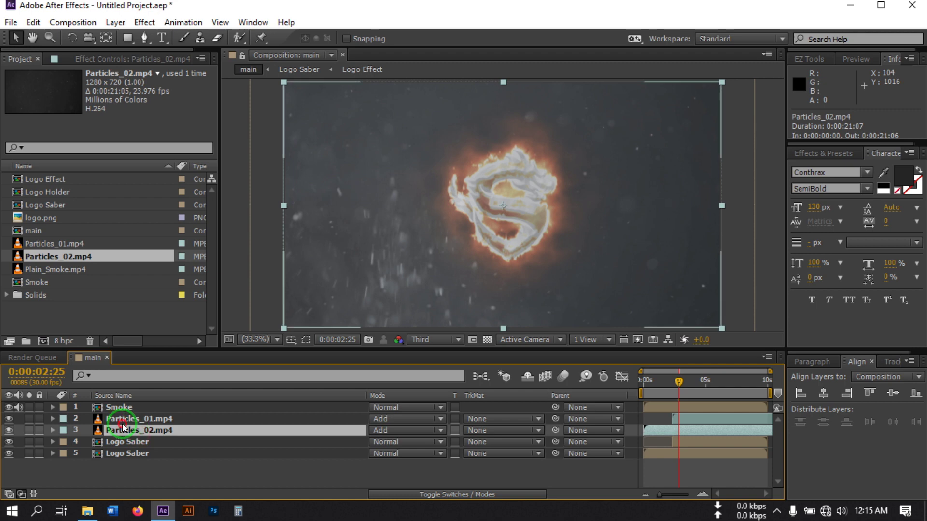
# - Pre-compose Particles_01 and Particles_02 into a comp named 'Particles' and set its mode to Add
pyautogui.keyDown('ctrl'); pyautogui.click(121, 419); pyautogui.keyUp('ctrl')
pyautogui.rightClick(116, 420)
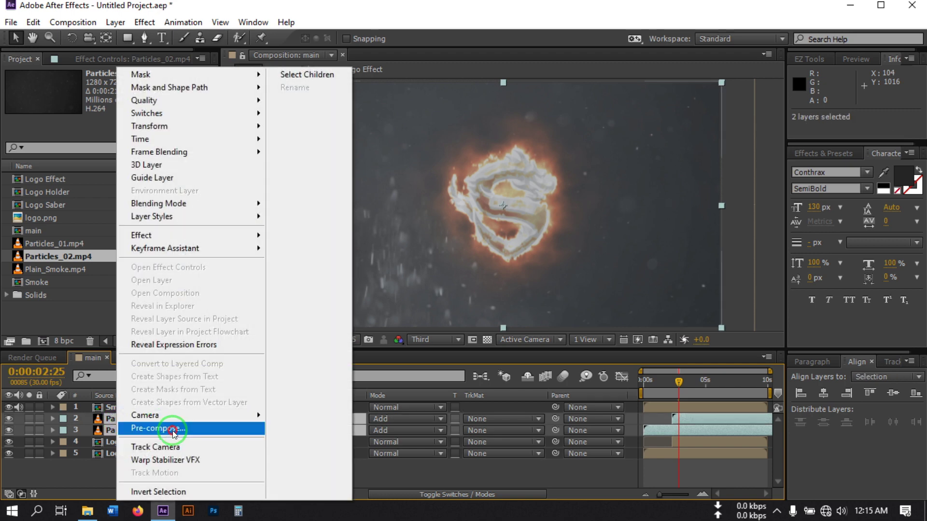
pyautogui.click(172, 429)
pyautogui.write('Particles')
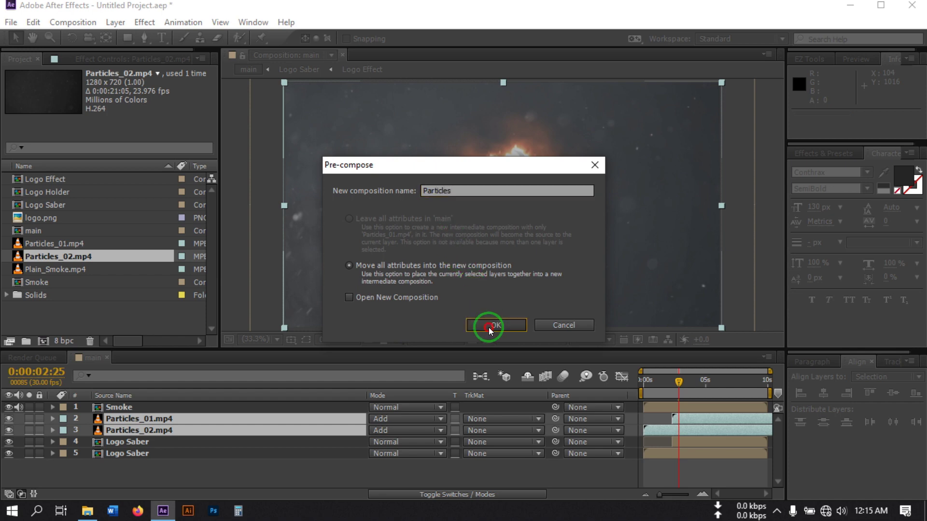
pyautogui.click(488, 325)
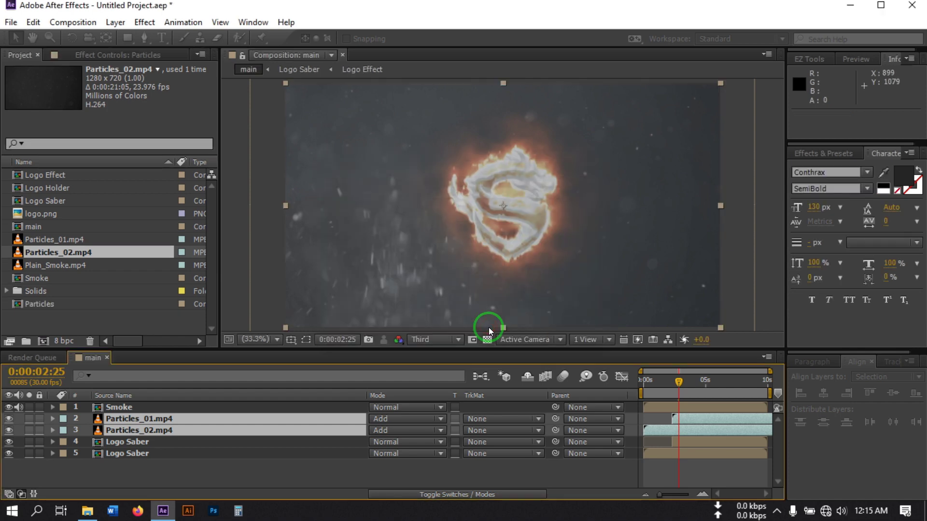
pyautogui.click(384, 418)
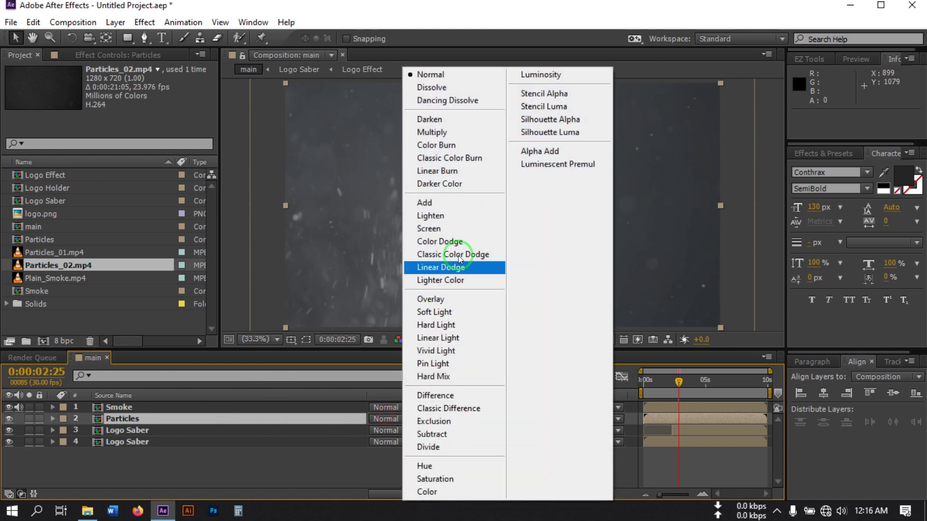
pyautogui.click(446, 208)
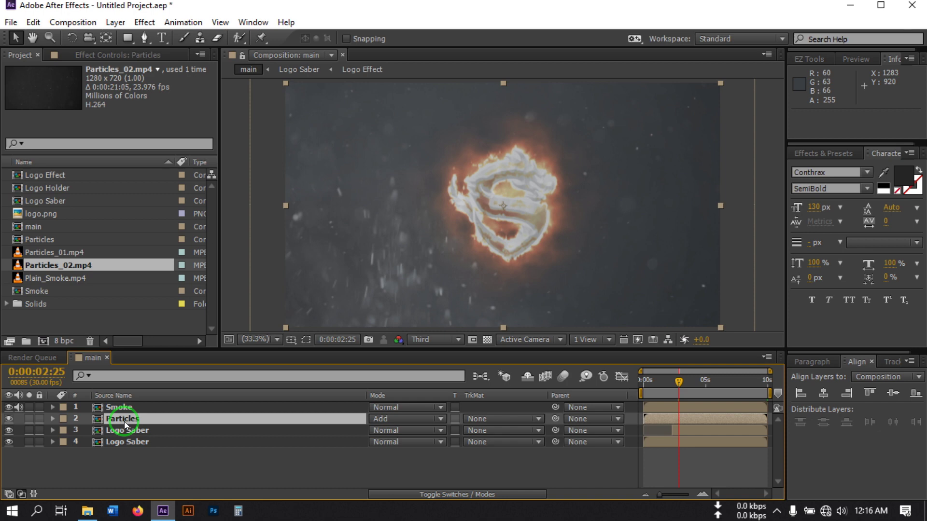
# - Apply Levels to the Particles layer with gamma at 0.31, then preview the darker particles
pyautogui.hotkey('ctrl', 'space')
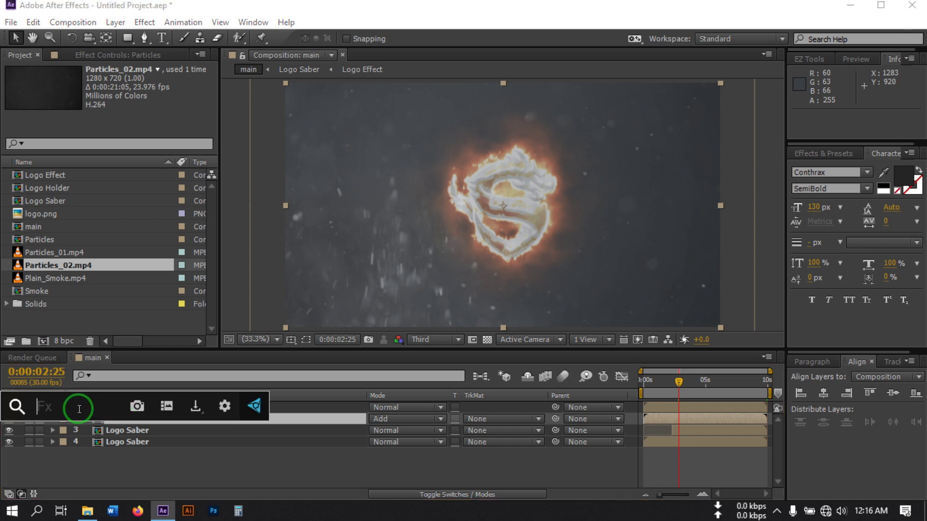
pyautogui.write('leve')
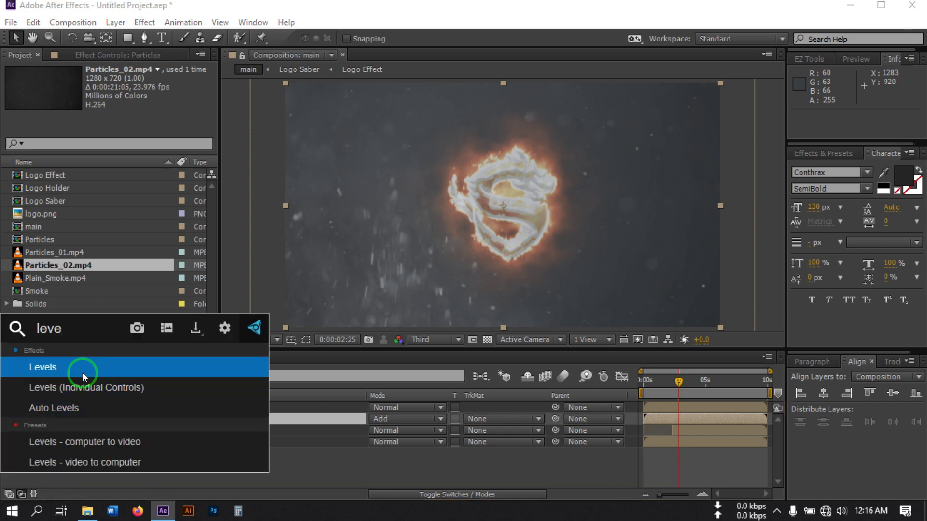
pyautogui.click(83, 373)
pyautogui.moveTo(124, 159); pyautogui.dragTo(180, 167)
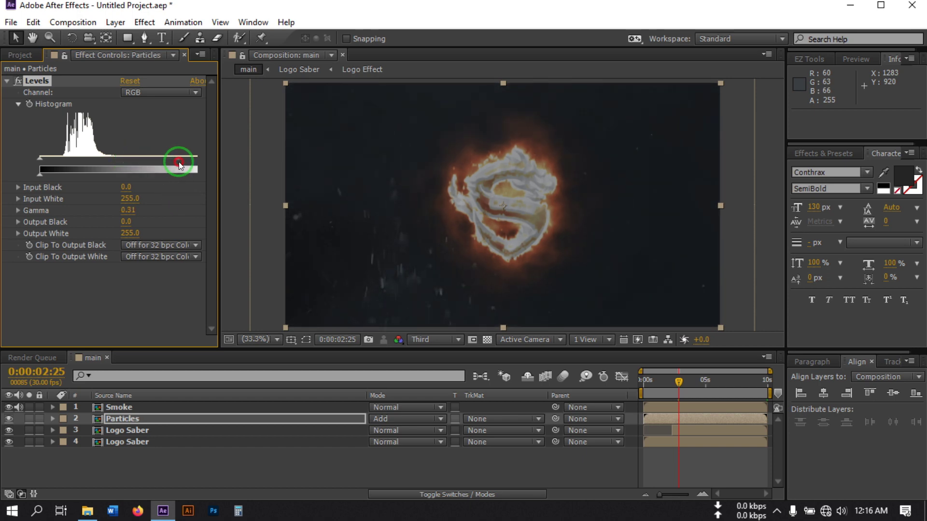
pyautogui.click(378, 467)
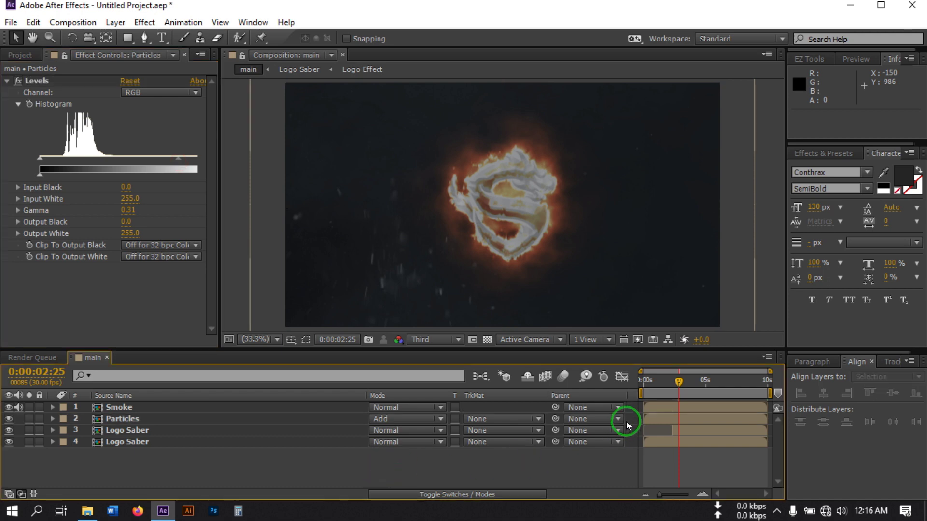
pyautogui.moveTo(675, 394)
pyautogui.mouseDown()
pyautogui.moveTo(672, 384)
pyautogui.moveTo(641, 385)
pyautogui.moveTo(657, 396)
pyautogui.moveTo(668, 386)
pyautogui.moveTo(684, 393)
pyautogui.moveTo(666, 385)
pyautogui.moveTo(616, 399)
pyautogui.mouseUp()
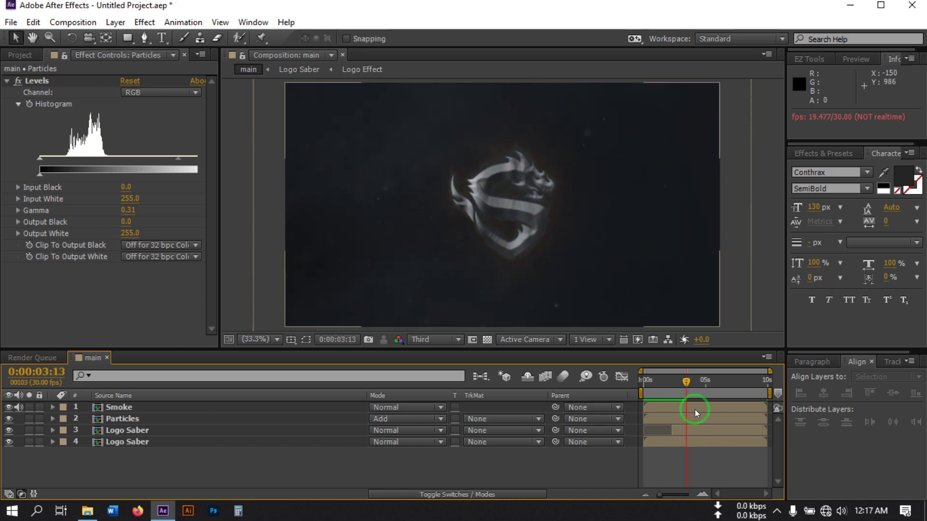
pyautogui.moveTo(687, 384); pyautogui.dragTo(653, 396)
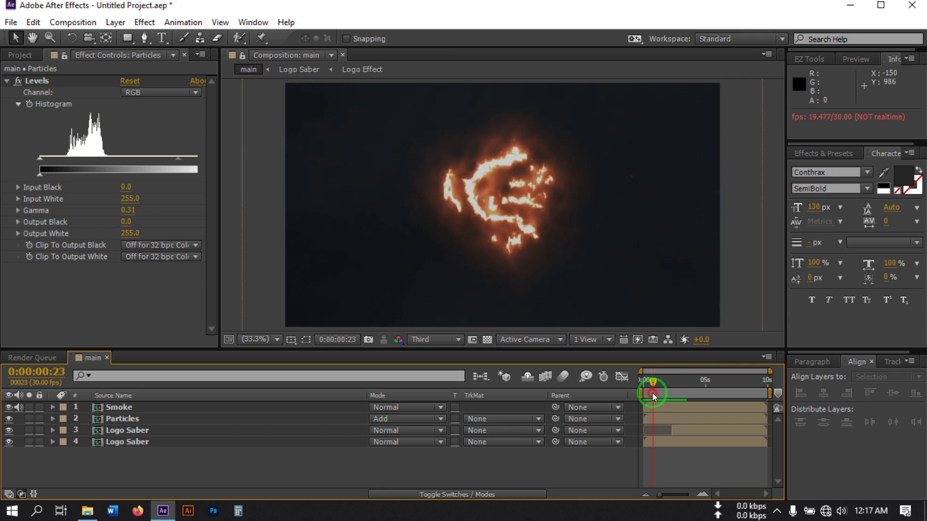
pyautogui.click(120, 423)
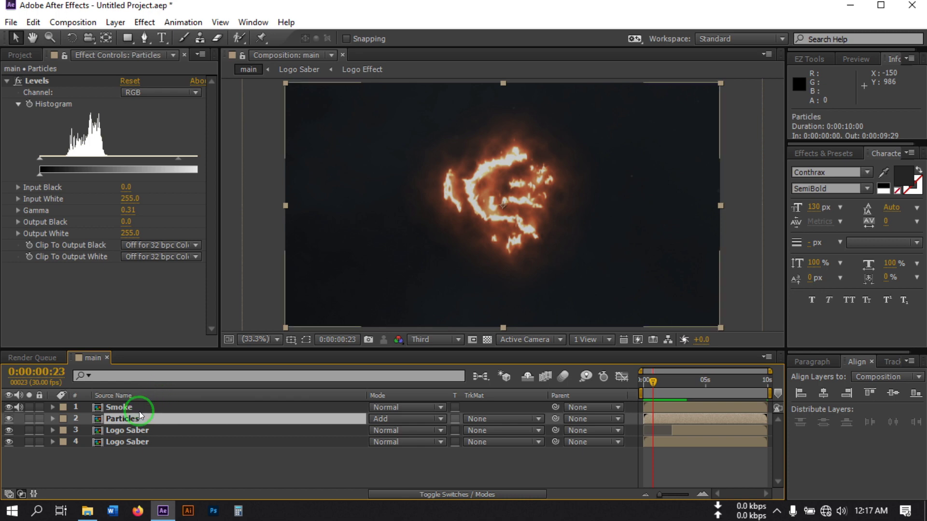
# - Apply VC Color Vibrance to the Particles layer and set its tint colour to red
pyautogui.click(157, 475)
pyautogui.click(124, 420)
pyautogui.hotkey('ctrl', 'space')
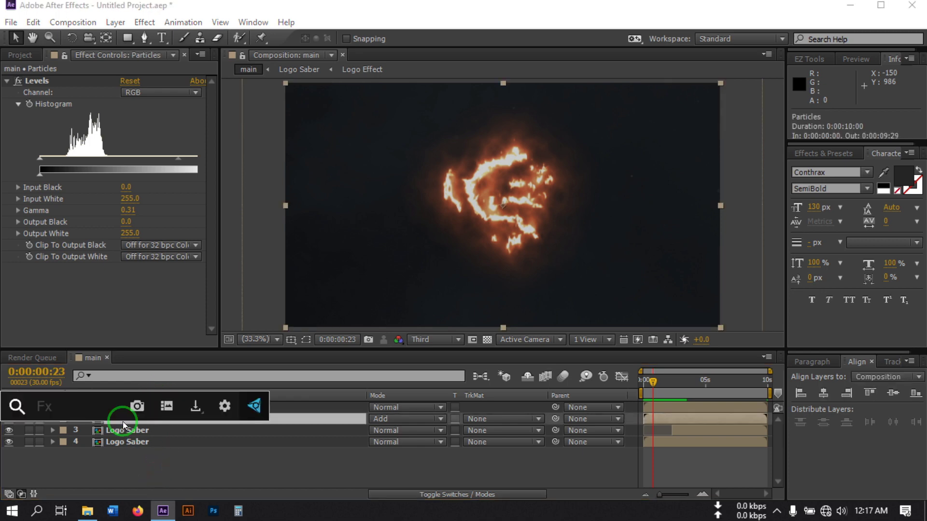
pyautogui.write('vc')
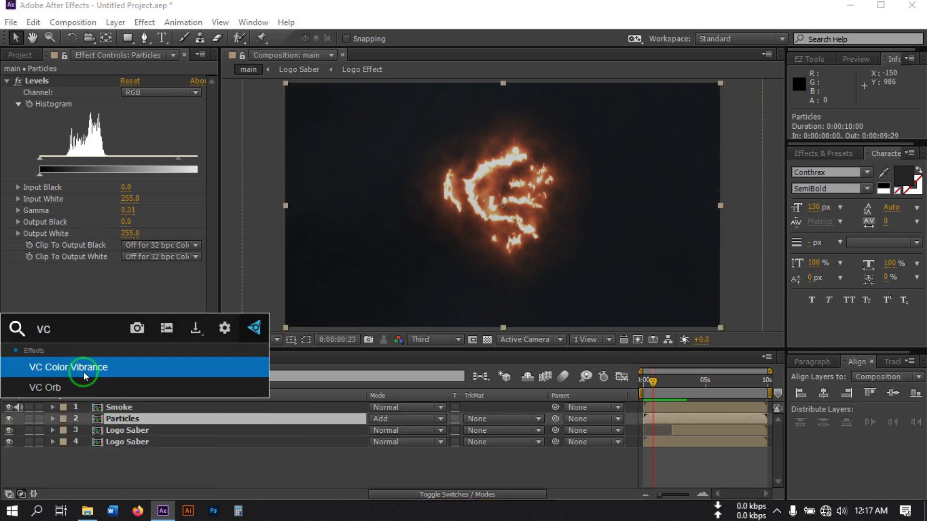
pyautogui.click(83, 368)
pyautogui.click(128, 249)
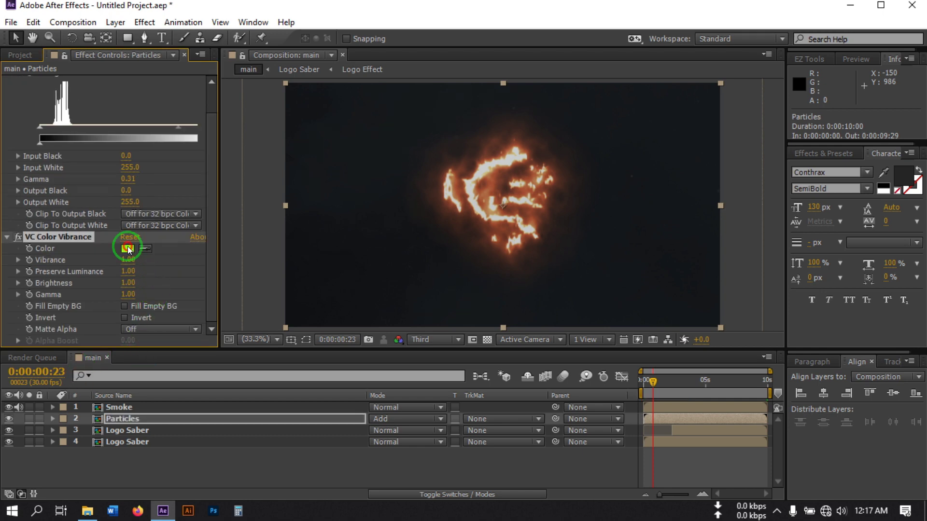
pyautogui.click(756, 472)
pyautogui.click(755, 492)
pyautogui.moveTo(755, 491); pyautogui.dragTo(760, 495)
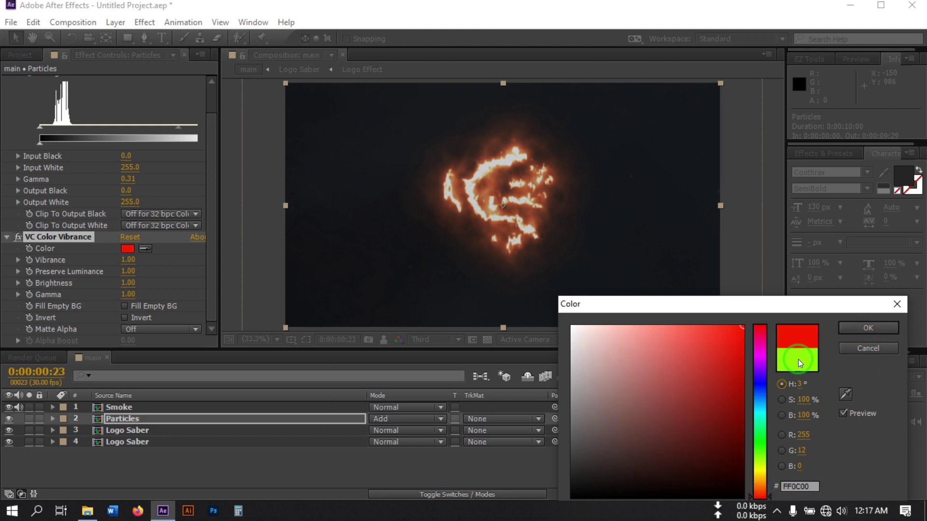
pyautogui.click(865, 323)
# - Keyframe Vibrance at 1.00 at 0:00:02:09 and 0 at 0:00:02:20, then preview the fade
pyautogui.moveTo(651, 385); pyautogui.dragTo(679, 390)
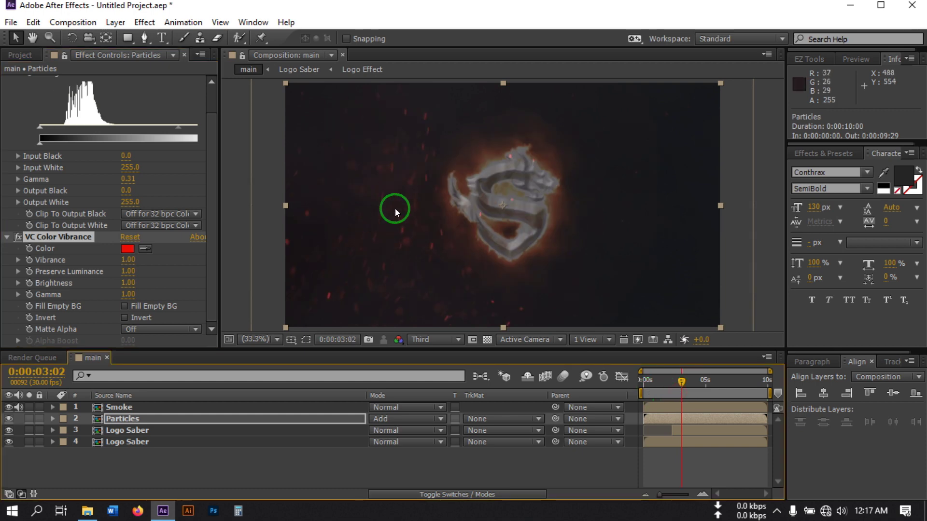
pyautogui.moveTo(680, 393); pyautogui.dragTo(673, 390)
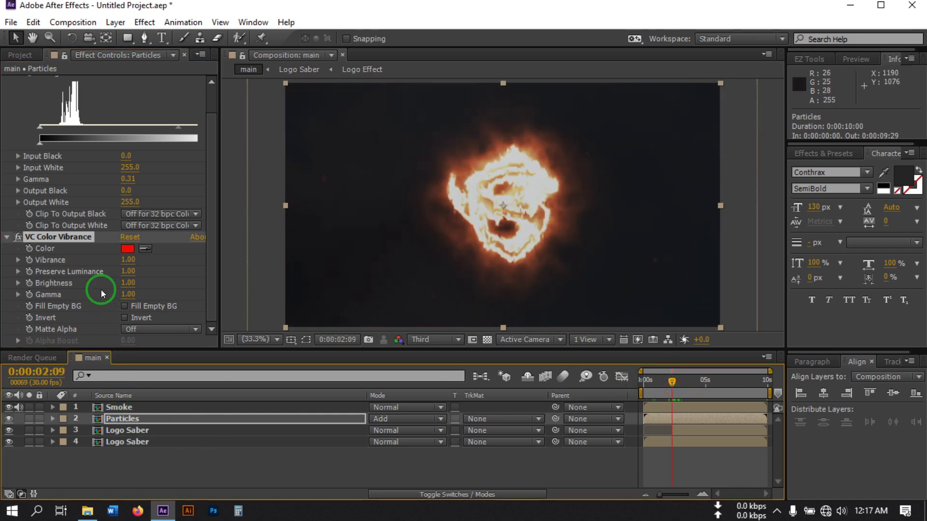
pyautogui.click(29, 261)
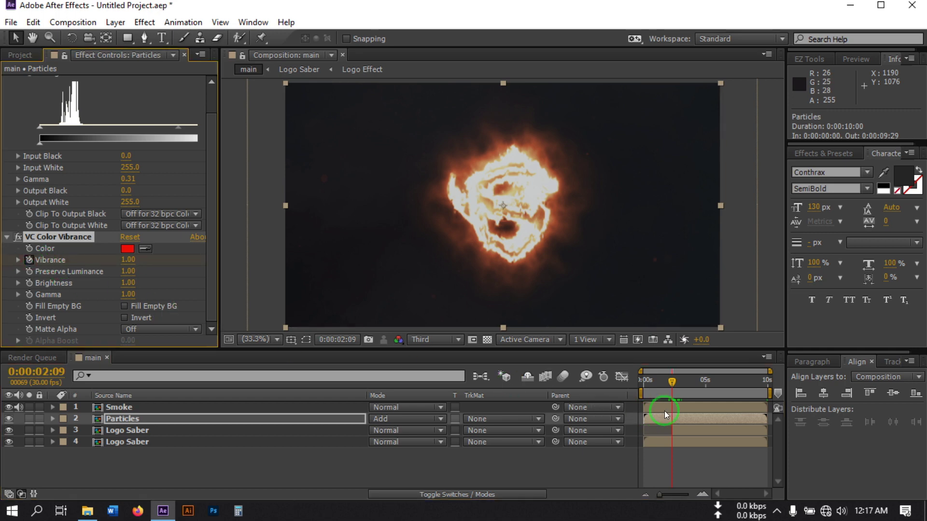
pyautogui.moveTo(674, 388); pyautogui.dragTo(676, 386)
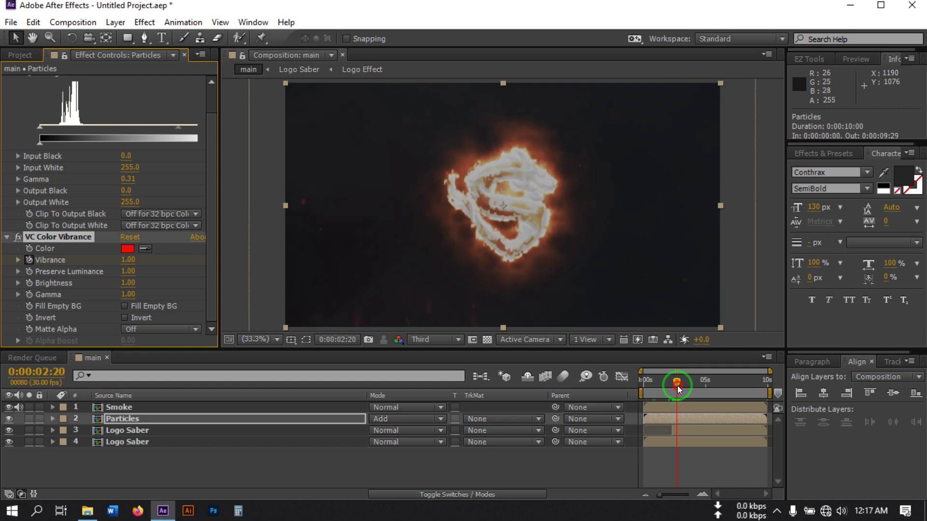
pyautogui.click(428, 380)
pyautogui.click(129, 260)
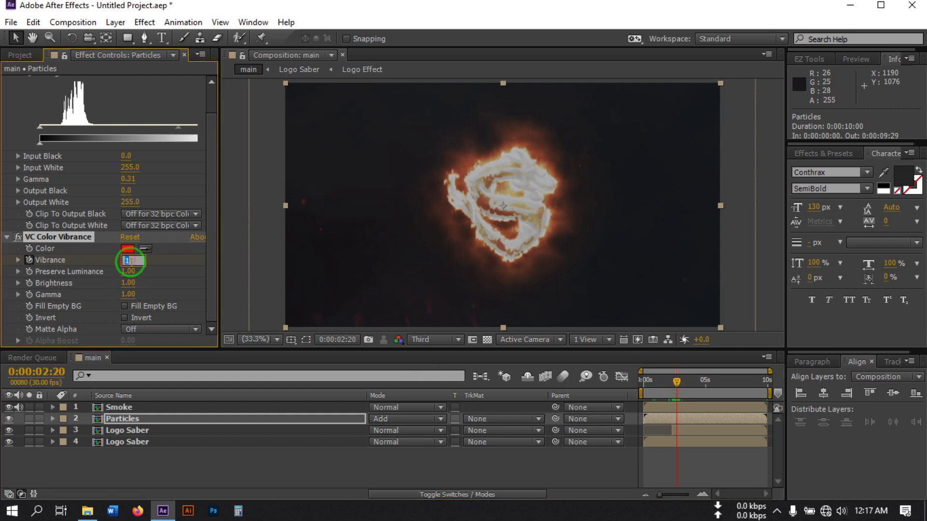
pyautogui.write('0')
pyautogui.click(616, 408)
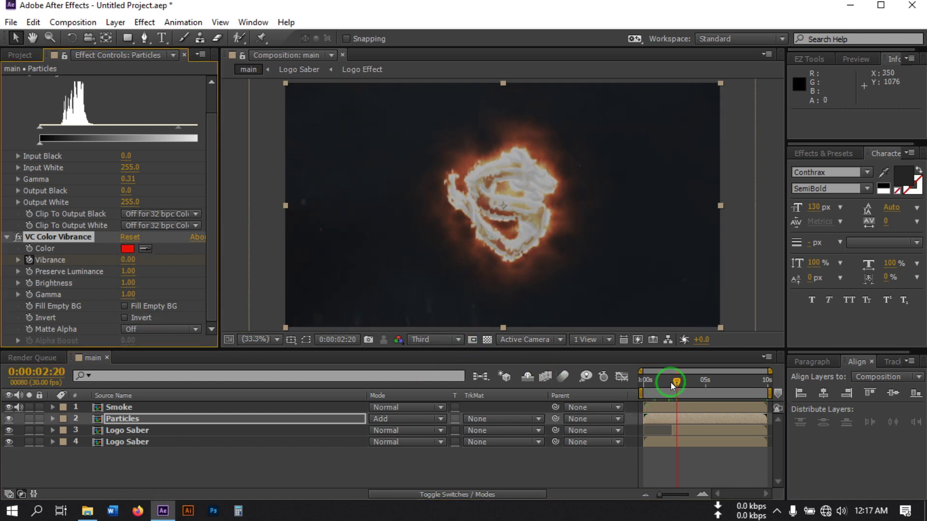
pyautogui.moveTo(671, 383); pyautogui.dragTo(662, 384)
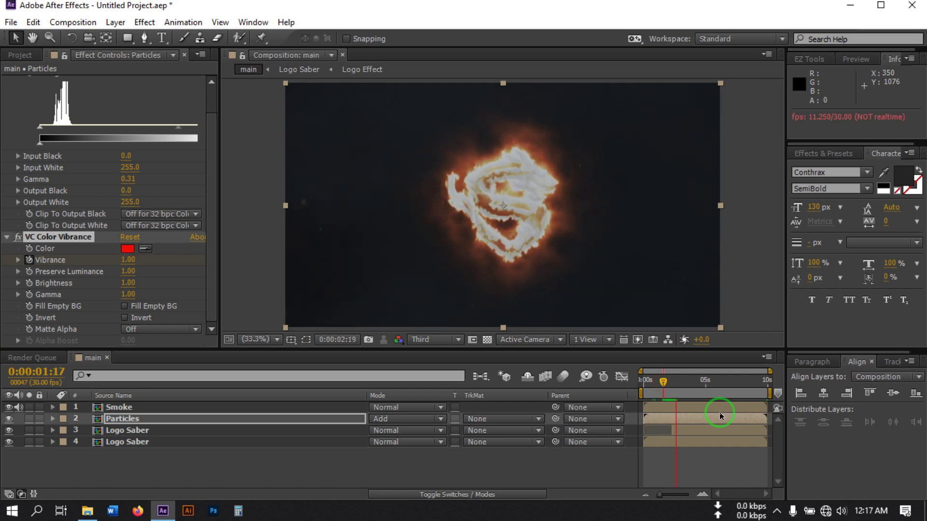
pyautogui.moveTo(664, 388); pyautogui.dragTo(650, 393)
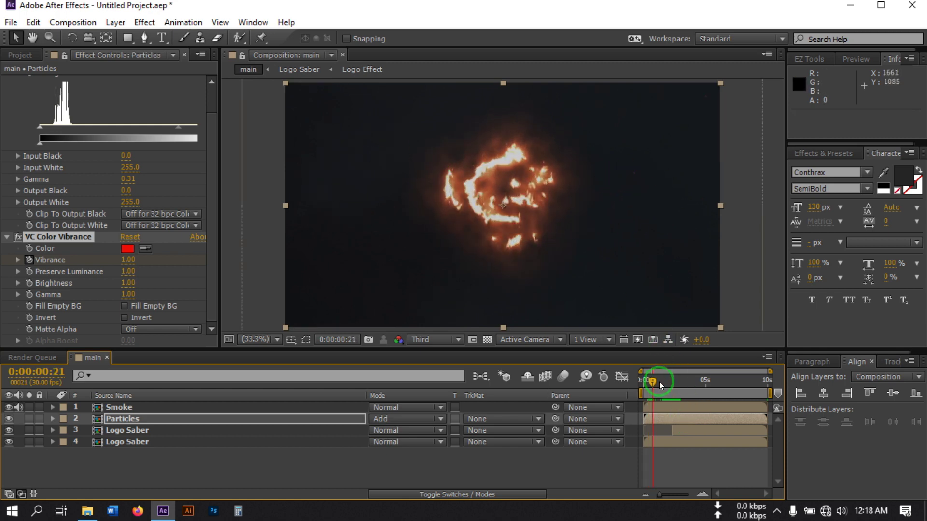
pyautogui.moveTo(653, 381); pyautogui.dragTo(635, 407)
pyautogui.click(420, 314)
pyautogui.press('space')
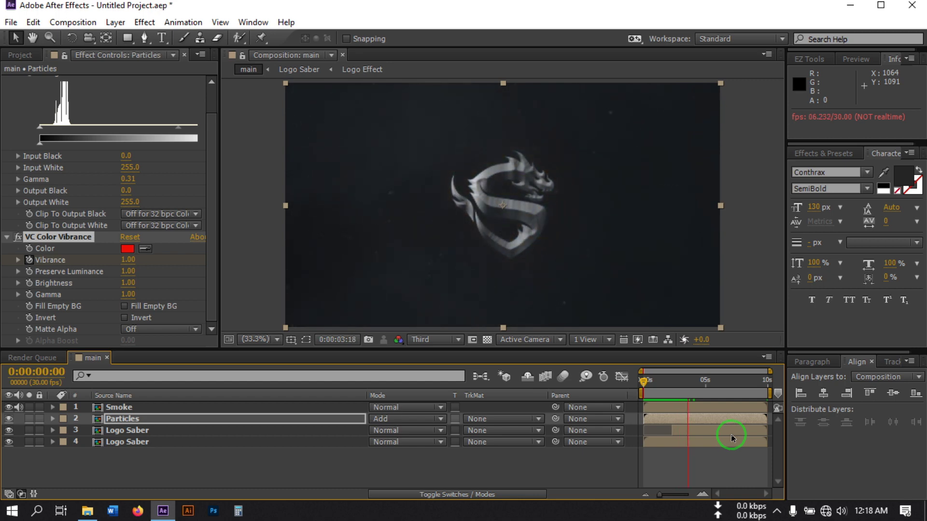
pyautogui.moveTo(693, 386); pyautogui.dragTo(668, 387)
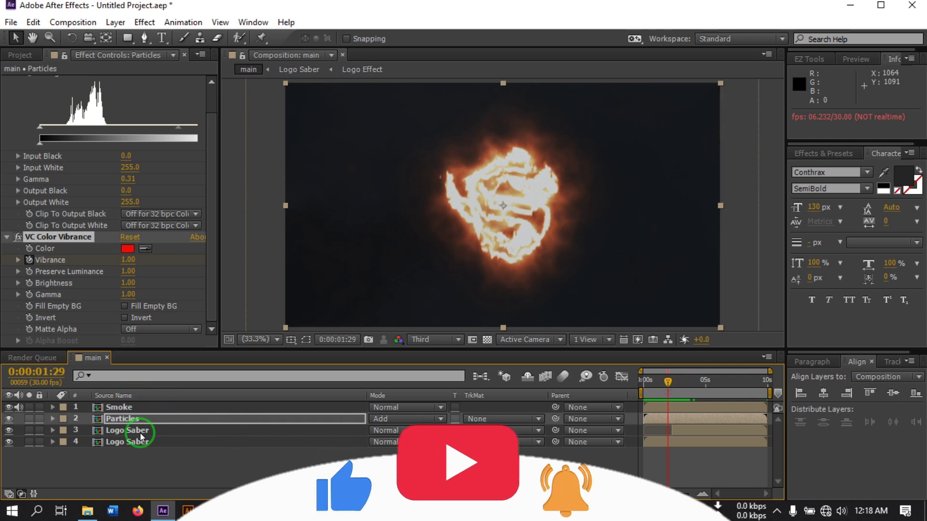
pyautogui.click(19, 55)
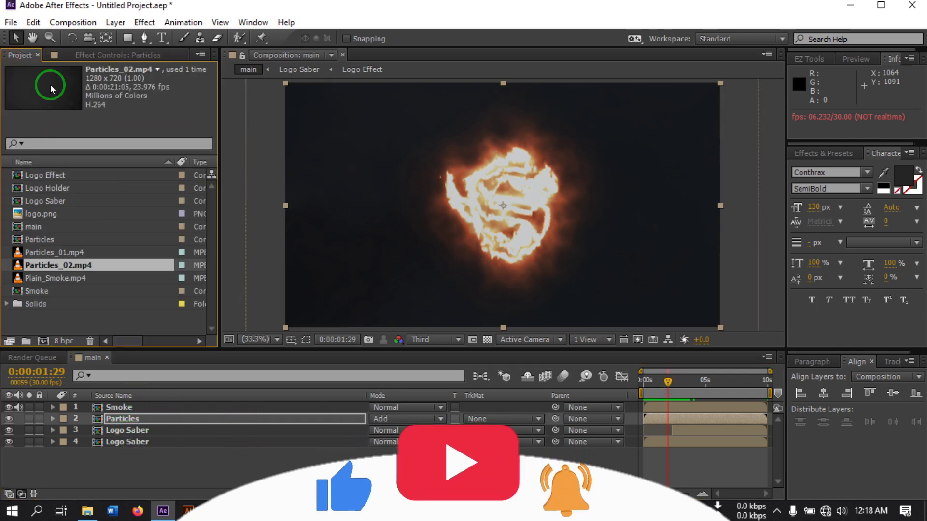
pyautogui.click(38, 191)
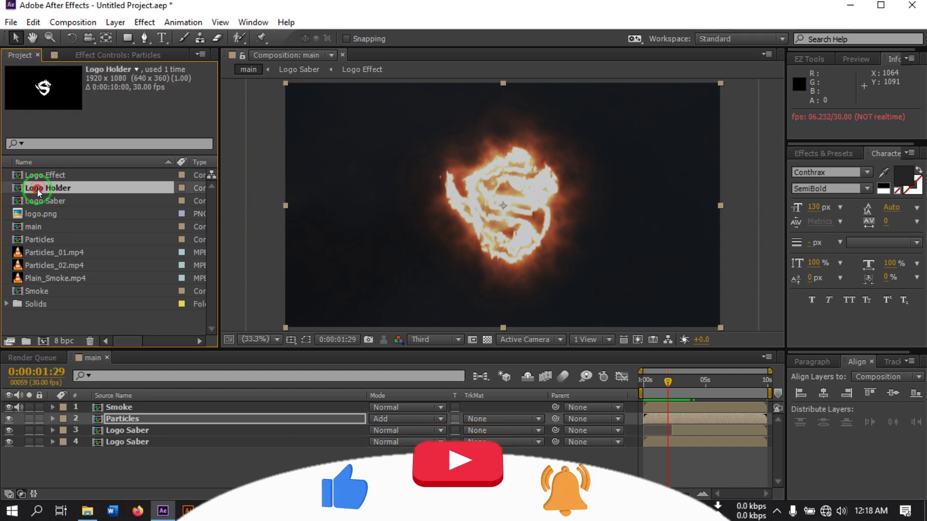
pyautogui.doubleClick(37, 190)
pyautogui.click(146, 406)
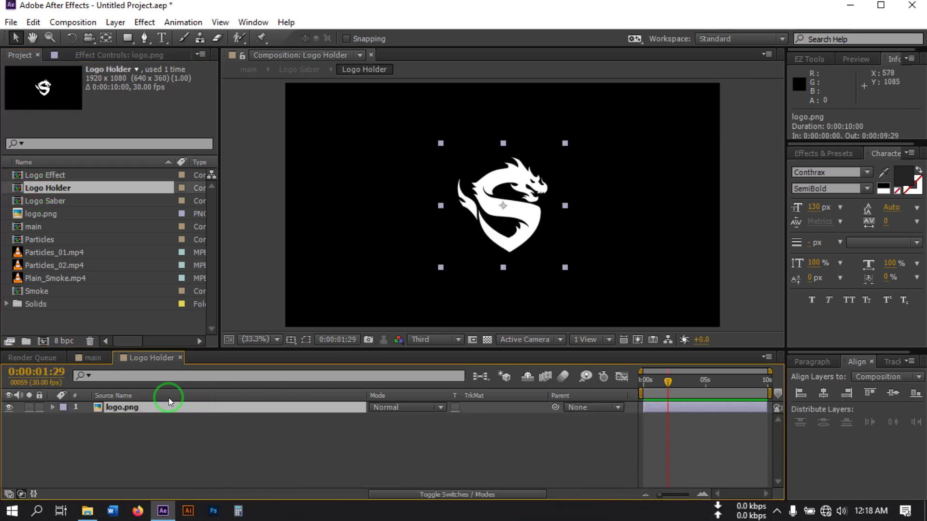
pyautogui.click(92, 360)
pyautogui.click(123, 441)
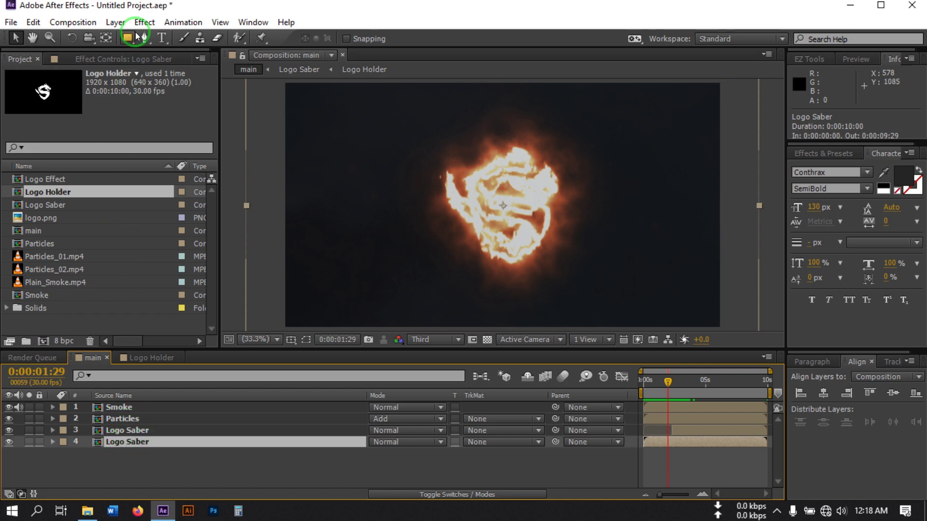
pyautogui.press('m')
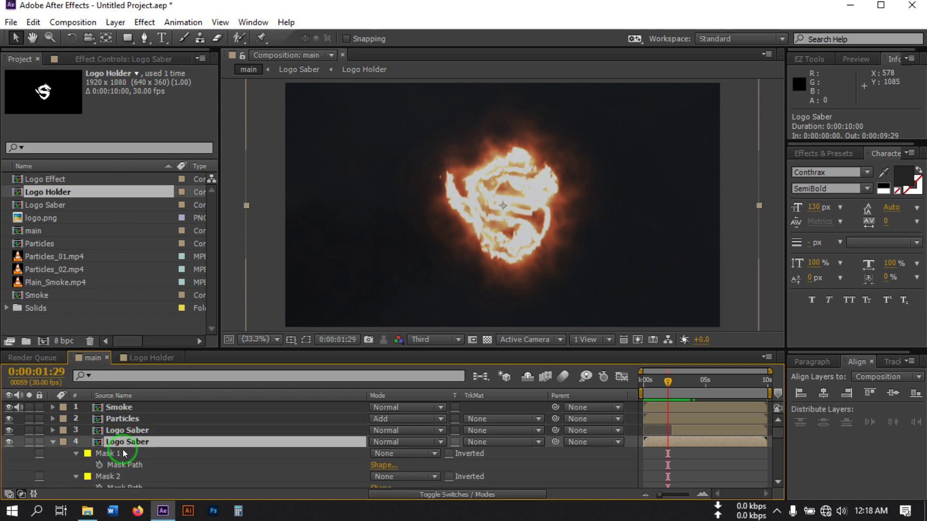
pyautogui.click(52, 442)
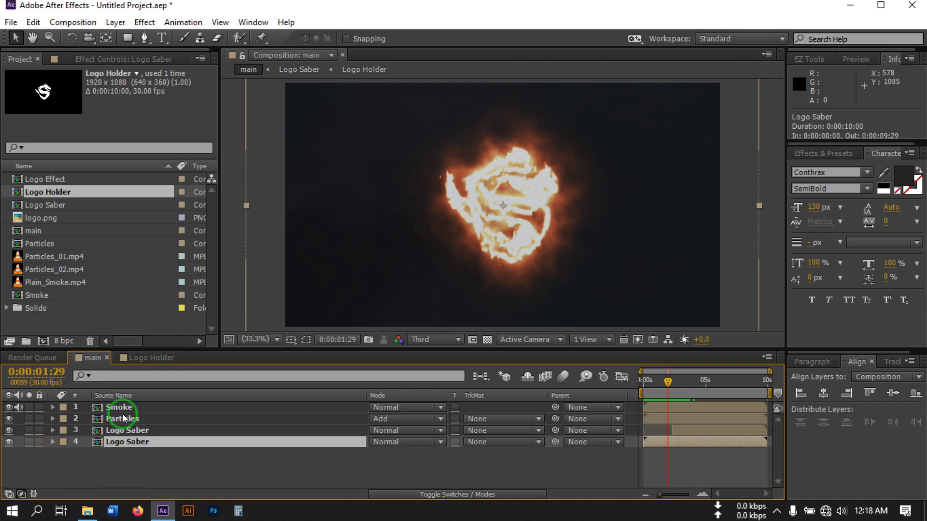
pyautogui.click(115, 22)
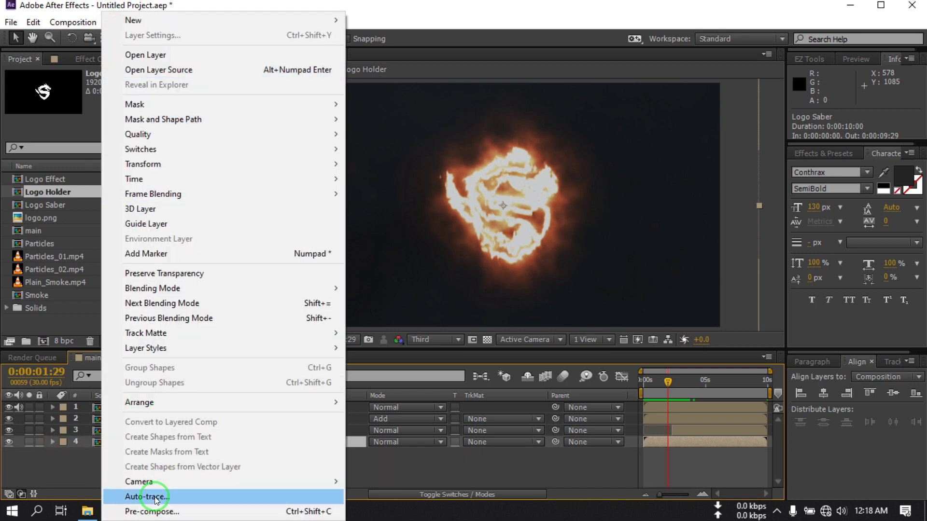
pyautogui.click(88, 475)
pyautogui.moveTo(673, 391)
pyautogui.mouseDown()
pyautogui.moveTo(647, 388)
pyautogui.moveTo(681, 394)
pyautogui.moveTo(661, 398)
pyautogui.mouseUp()
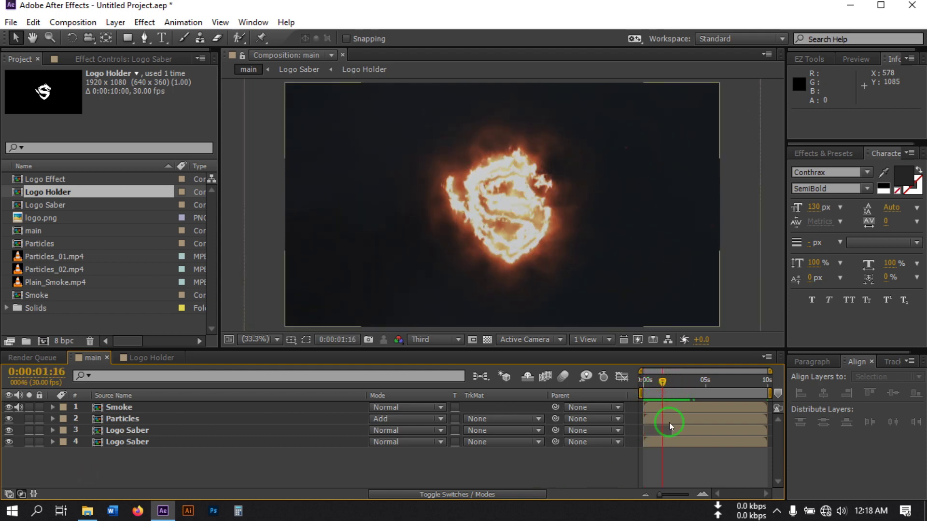